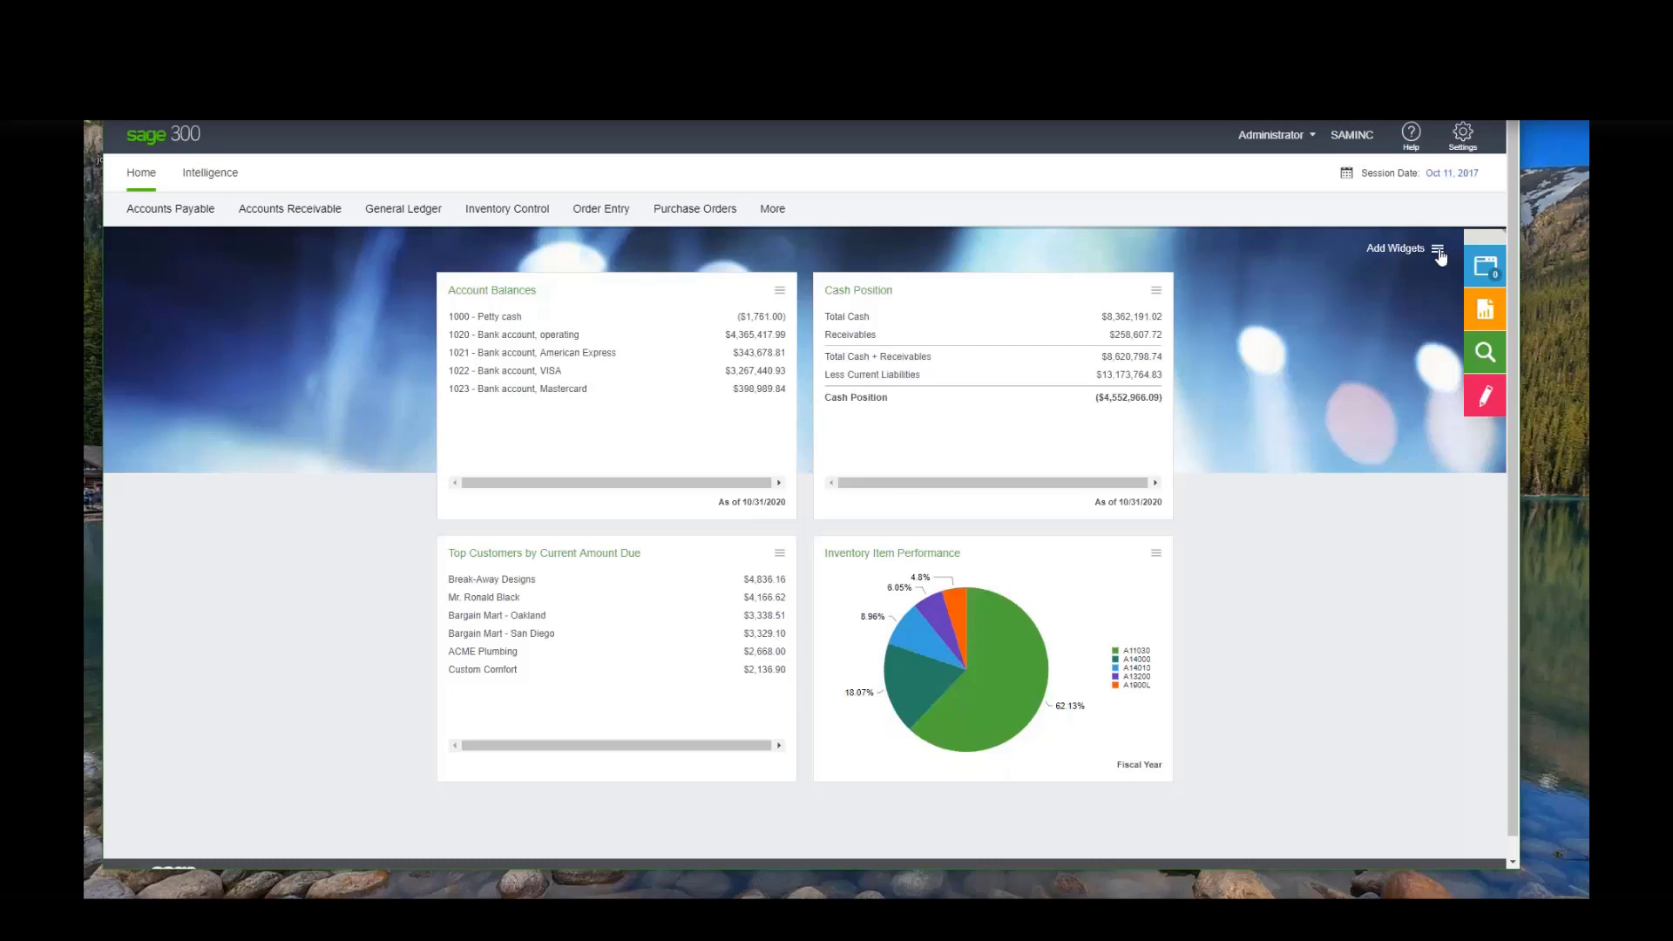
Step: Review the Account Balances widget's fiscal period and G/L account settings, then cancel unchanged
{"action": "left_click", "coordinate": [780, 293]}
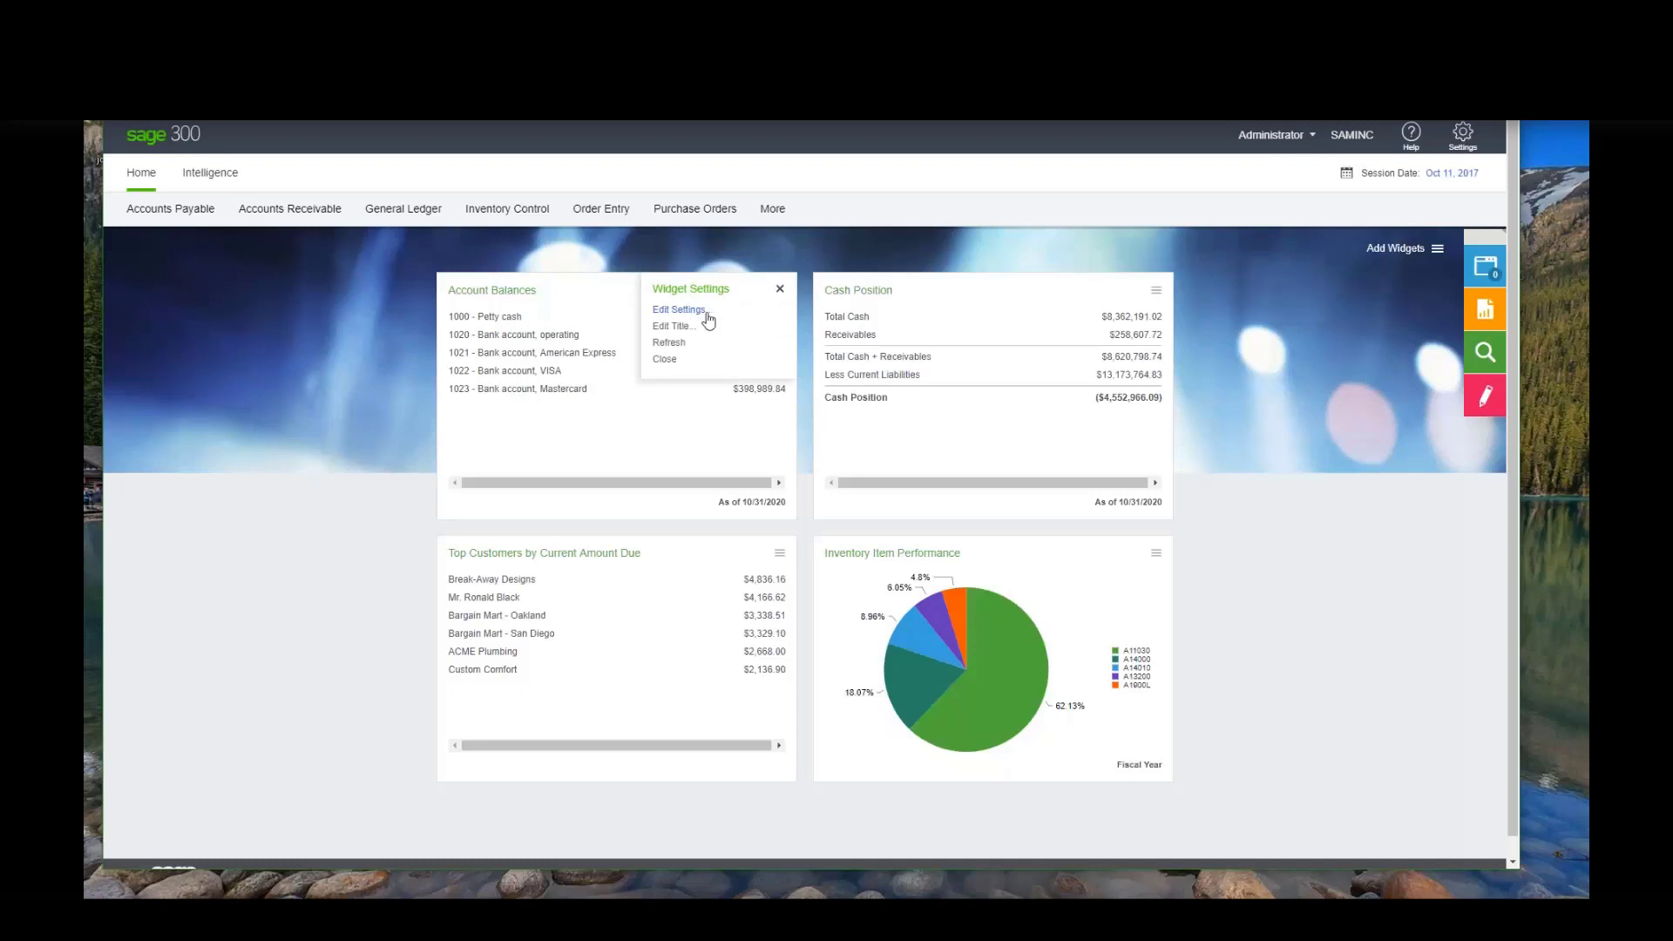
{"action": "left_click", "coordinate": [709, 314]}
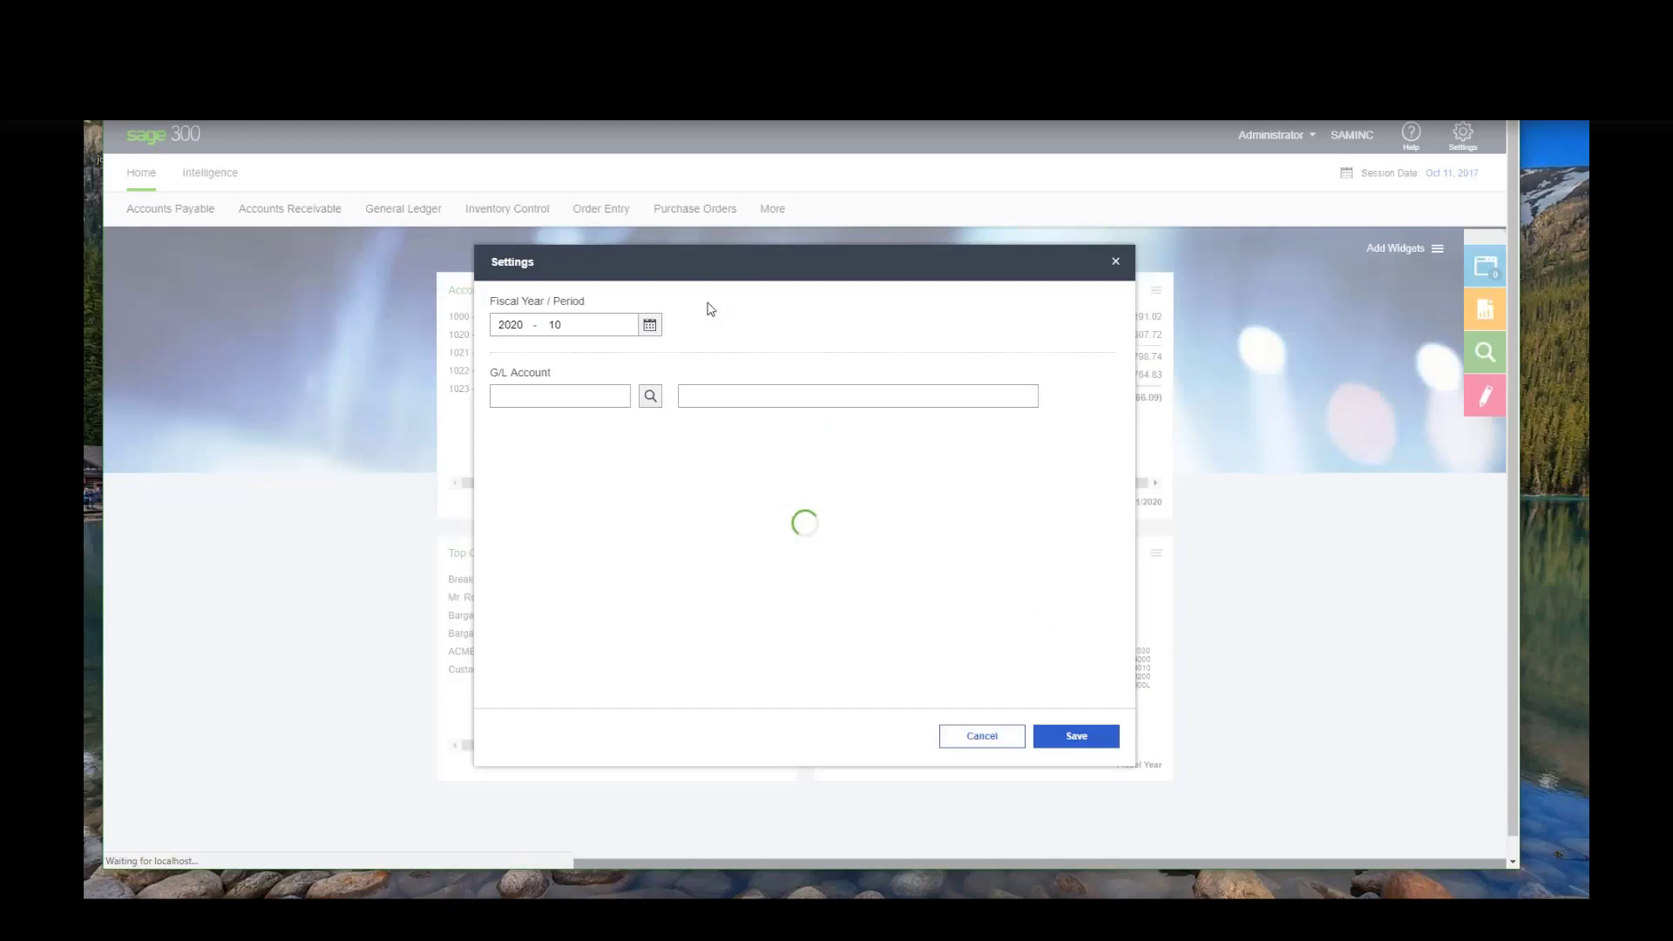
{"action": "left_click", "coordinate": [996, 739]}
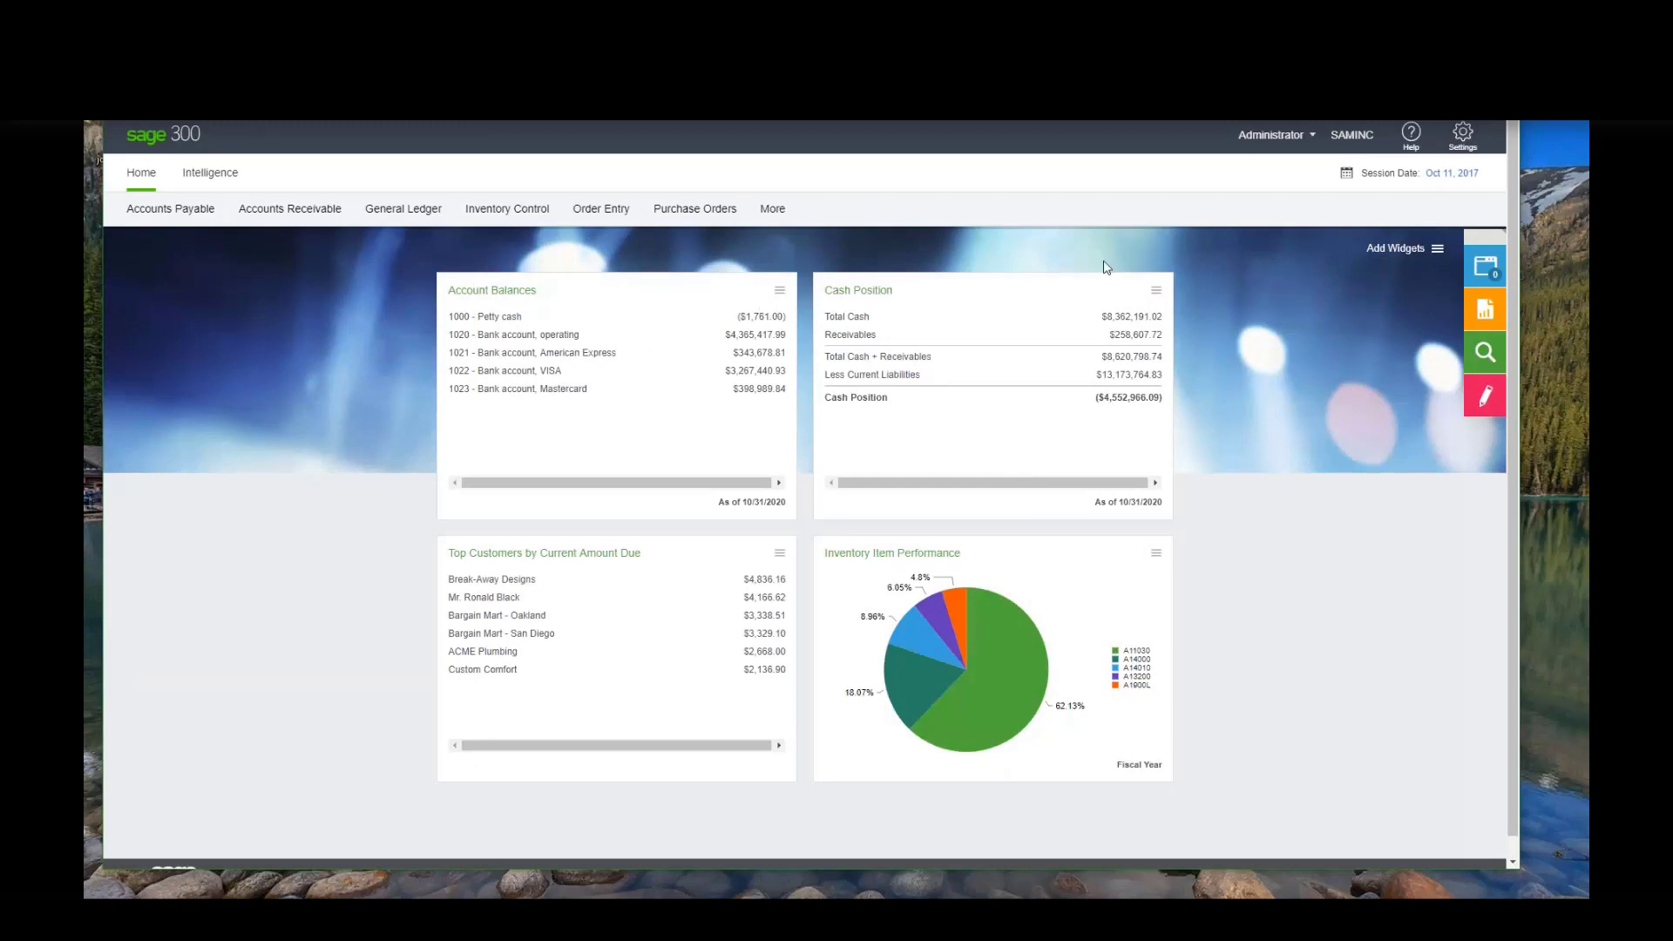
Step: Show the Widgets checklist with the four displayed dashboard widgets checked
{"action": "left_click", "coordinate": [1440, 253]}
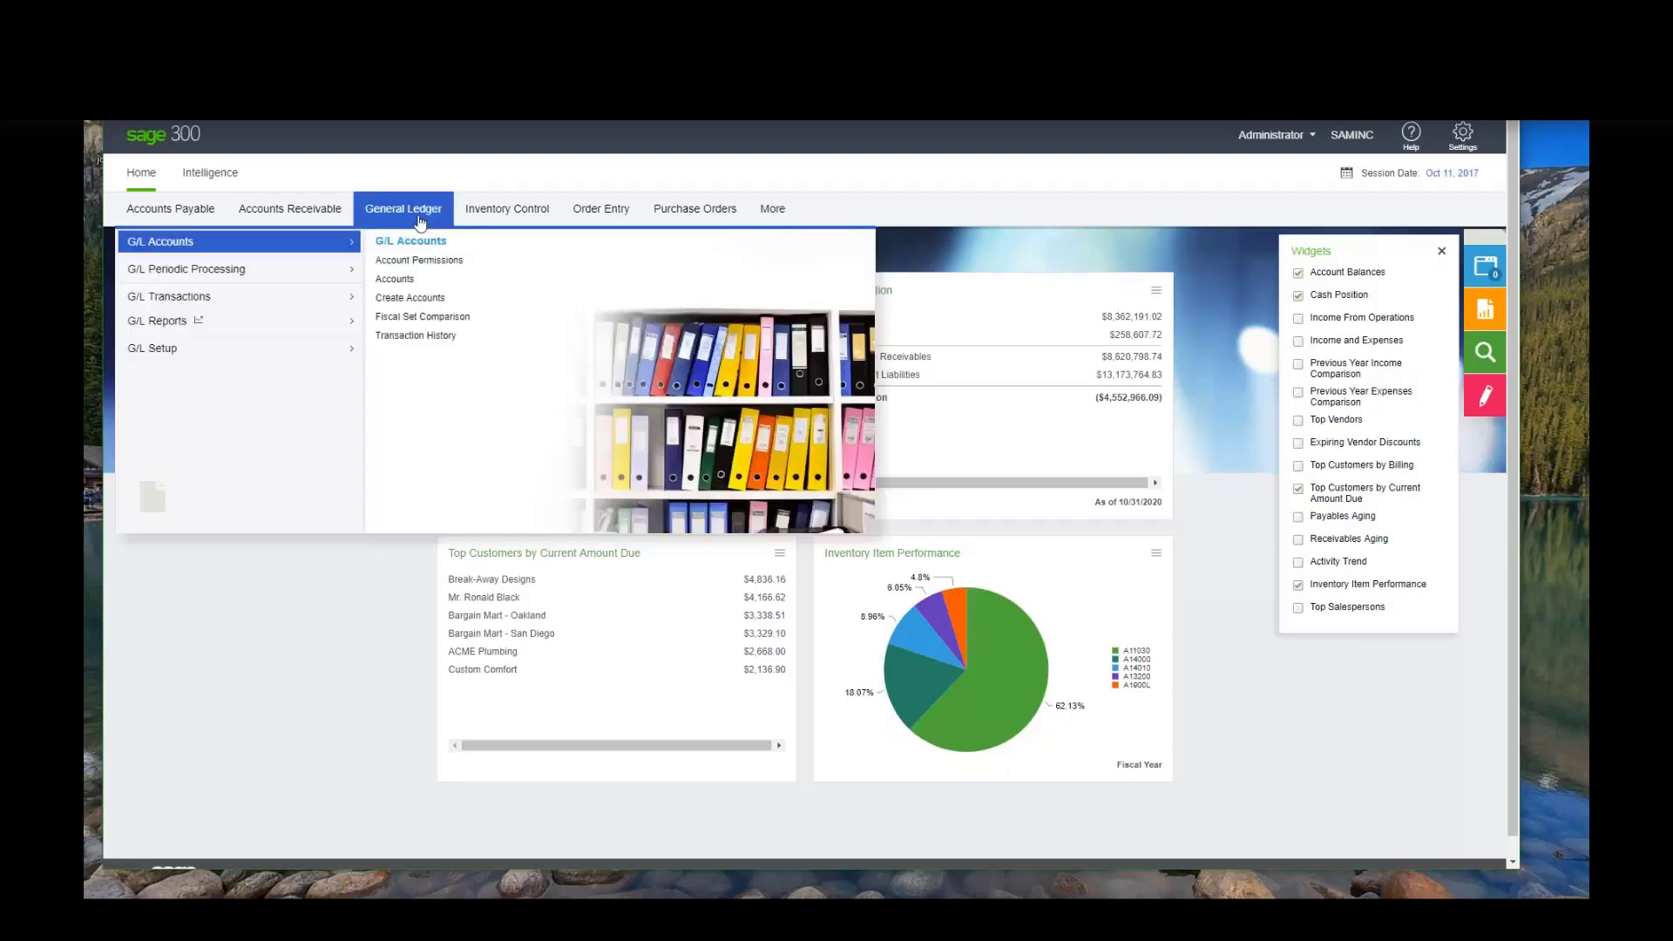
Step: Preview the General Ledger, Accounts Payable and Accounts Receivable menus, ending on A/R Customers
{"action": "mouse_move", "coordinate": [288, 213]}
{"action": "mouse_move", "coordinate": [199, 225]}
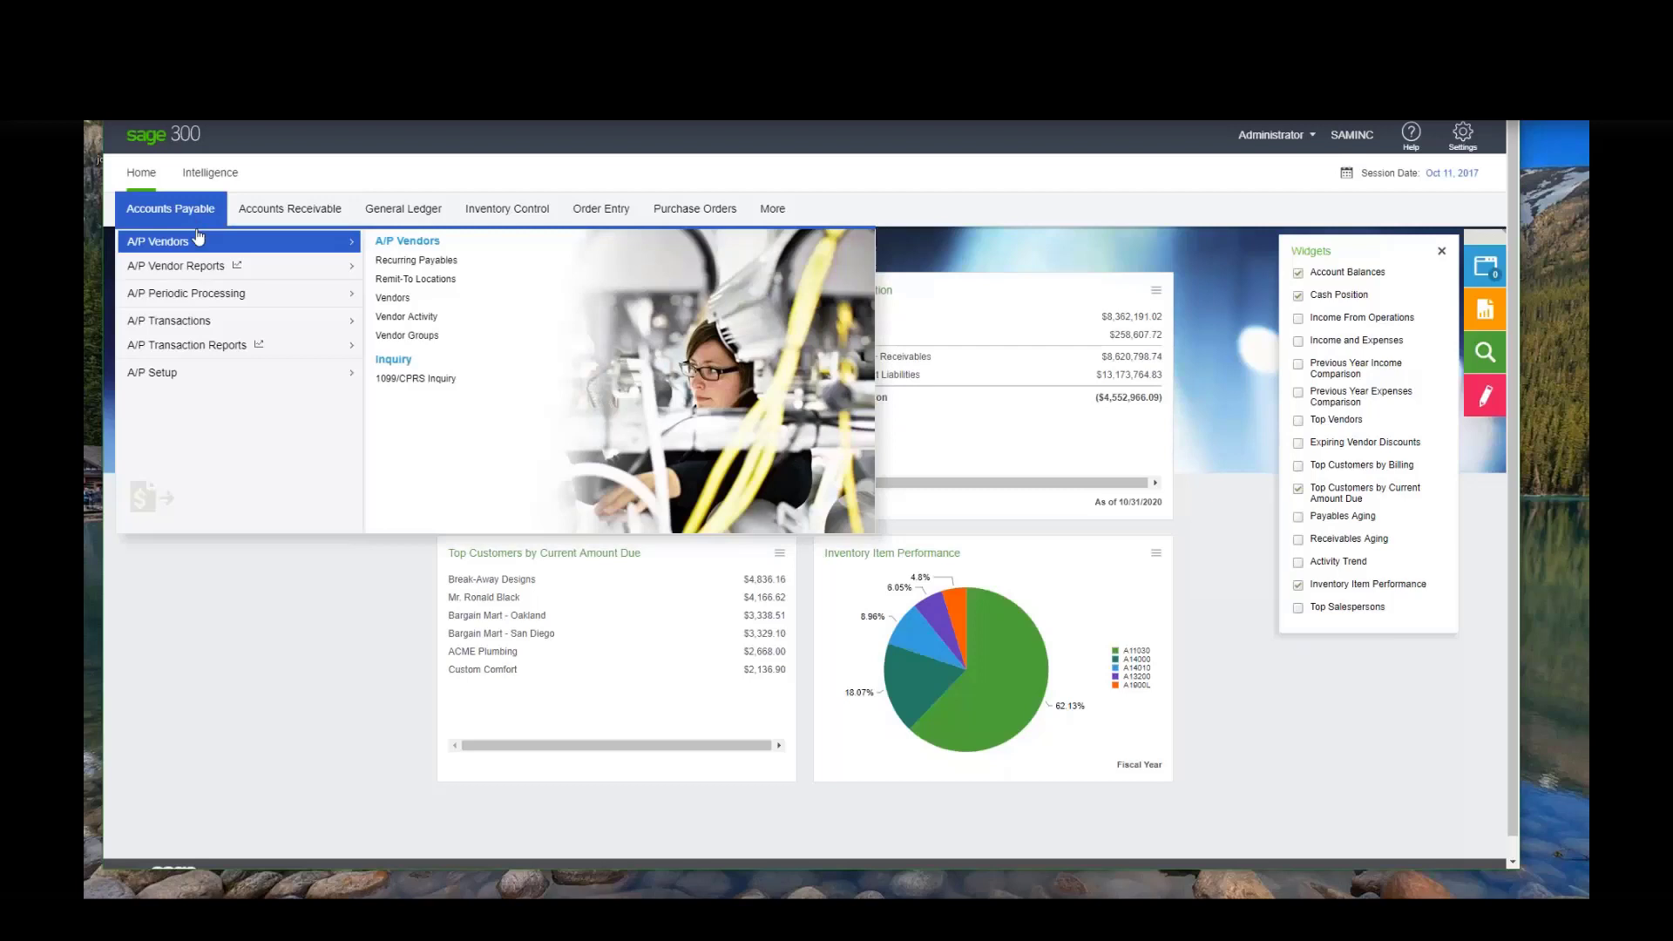
{"action": "mouse_move", "coordinate": [288, 351]}
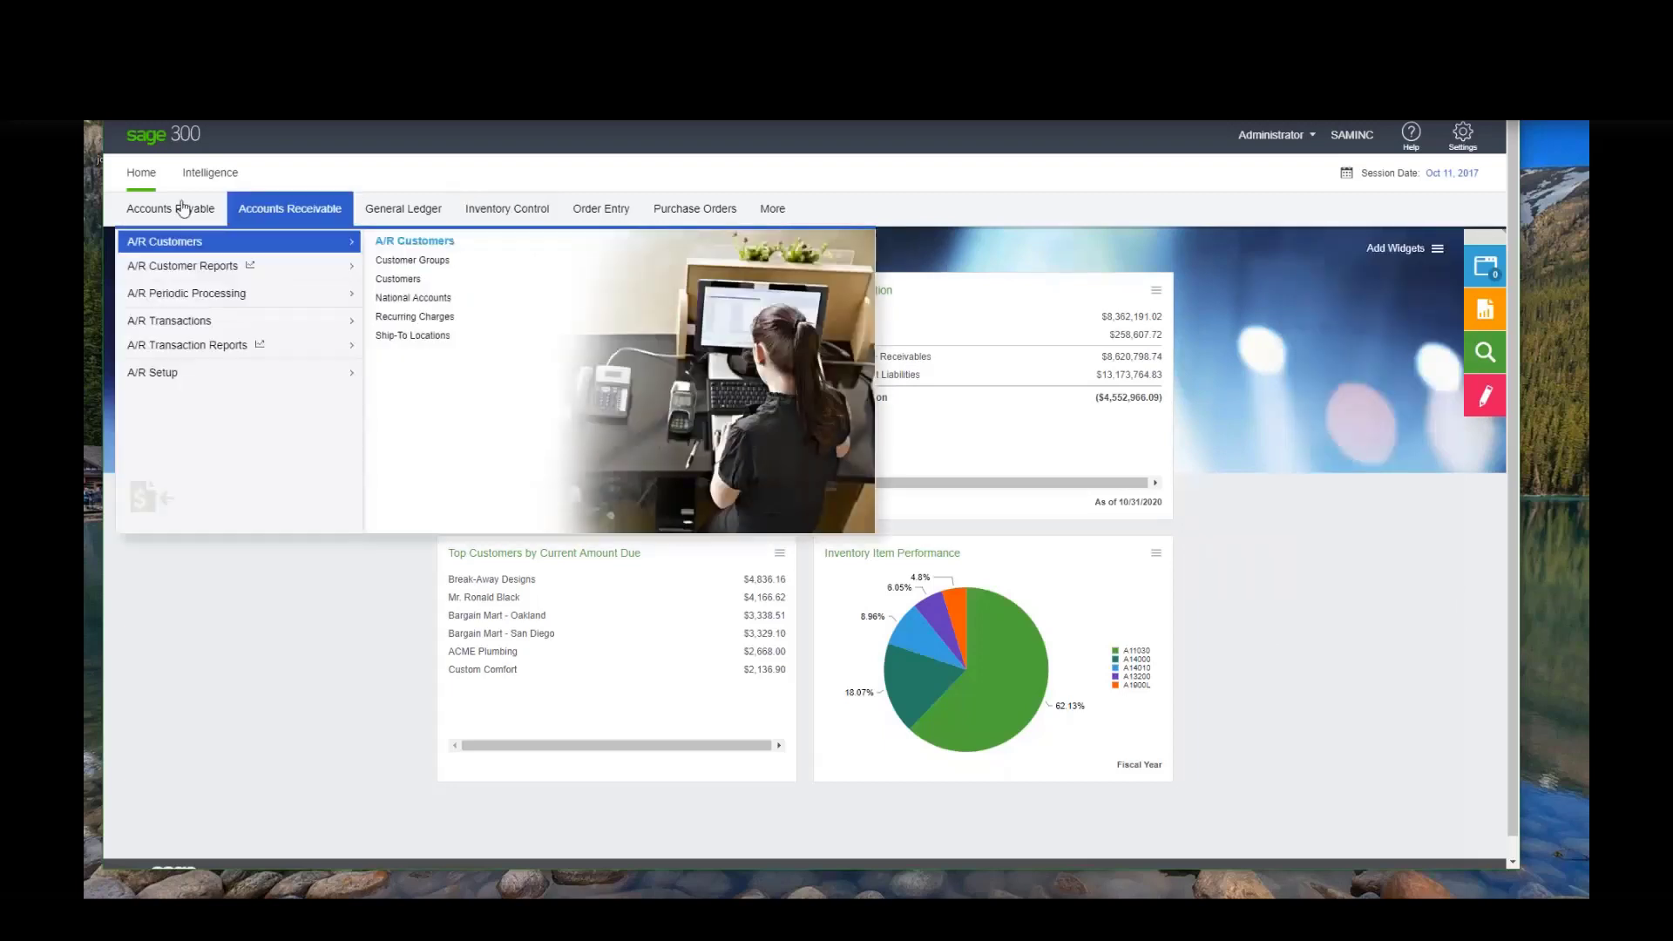
{"action": "mouse_move", "coordinate": [257, 264]}
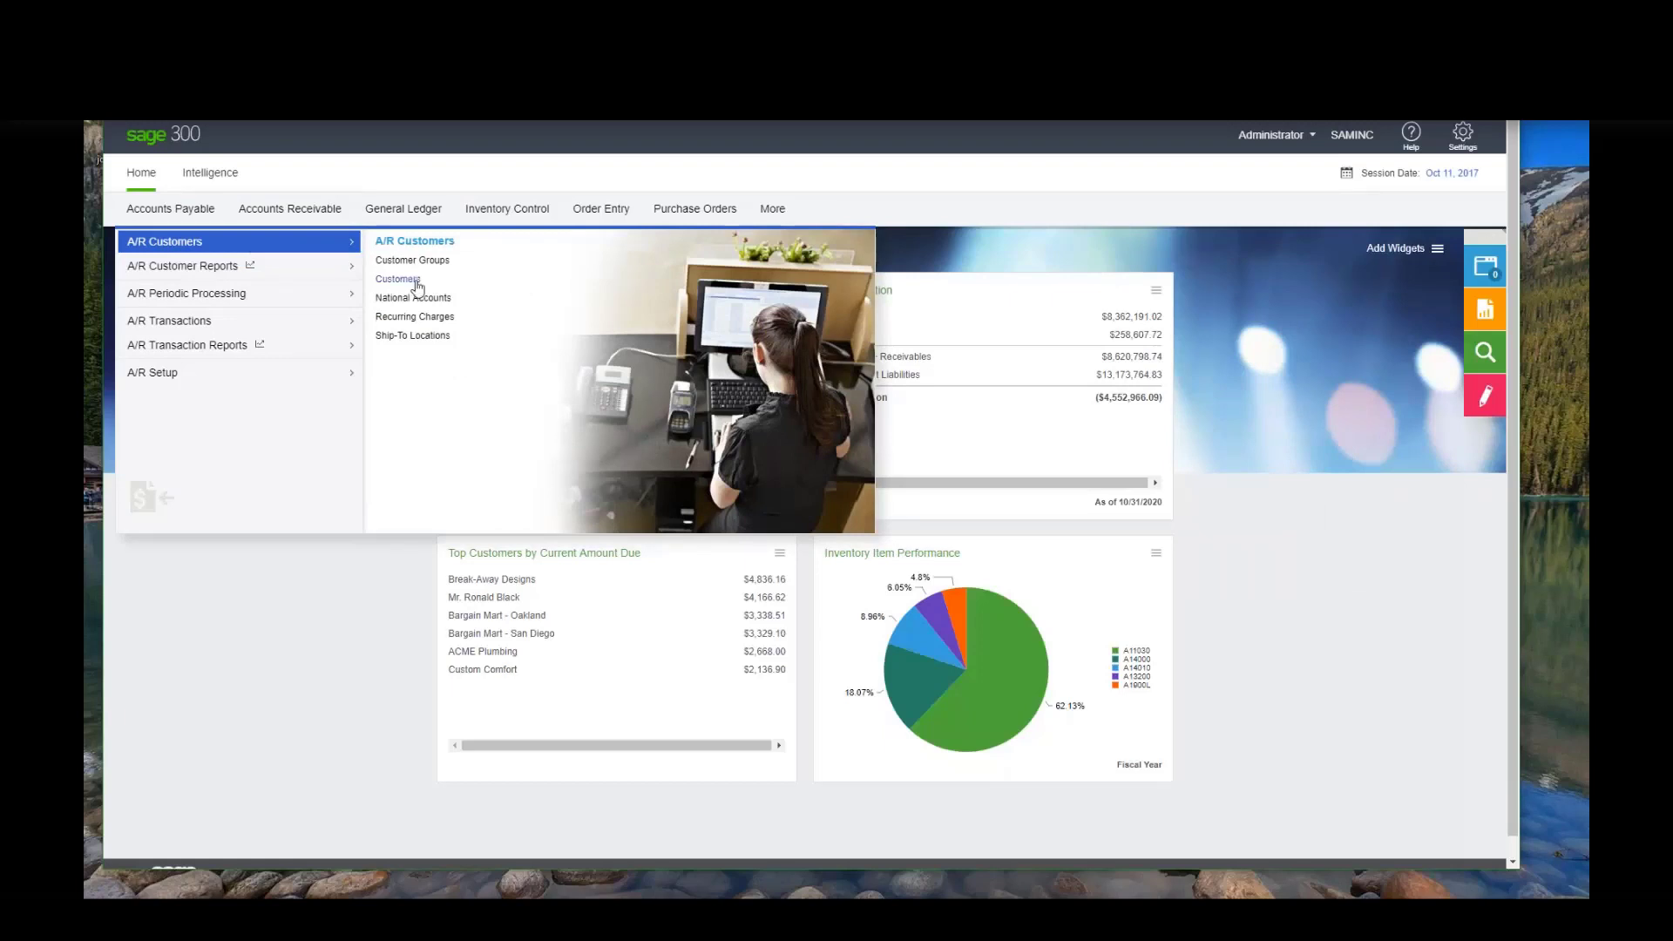
Step: Open A/R Customers and save a note reminding staff about the customer's upcoming birthday
{"action": "left_click", "coordinate": [397, 279]}
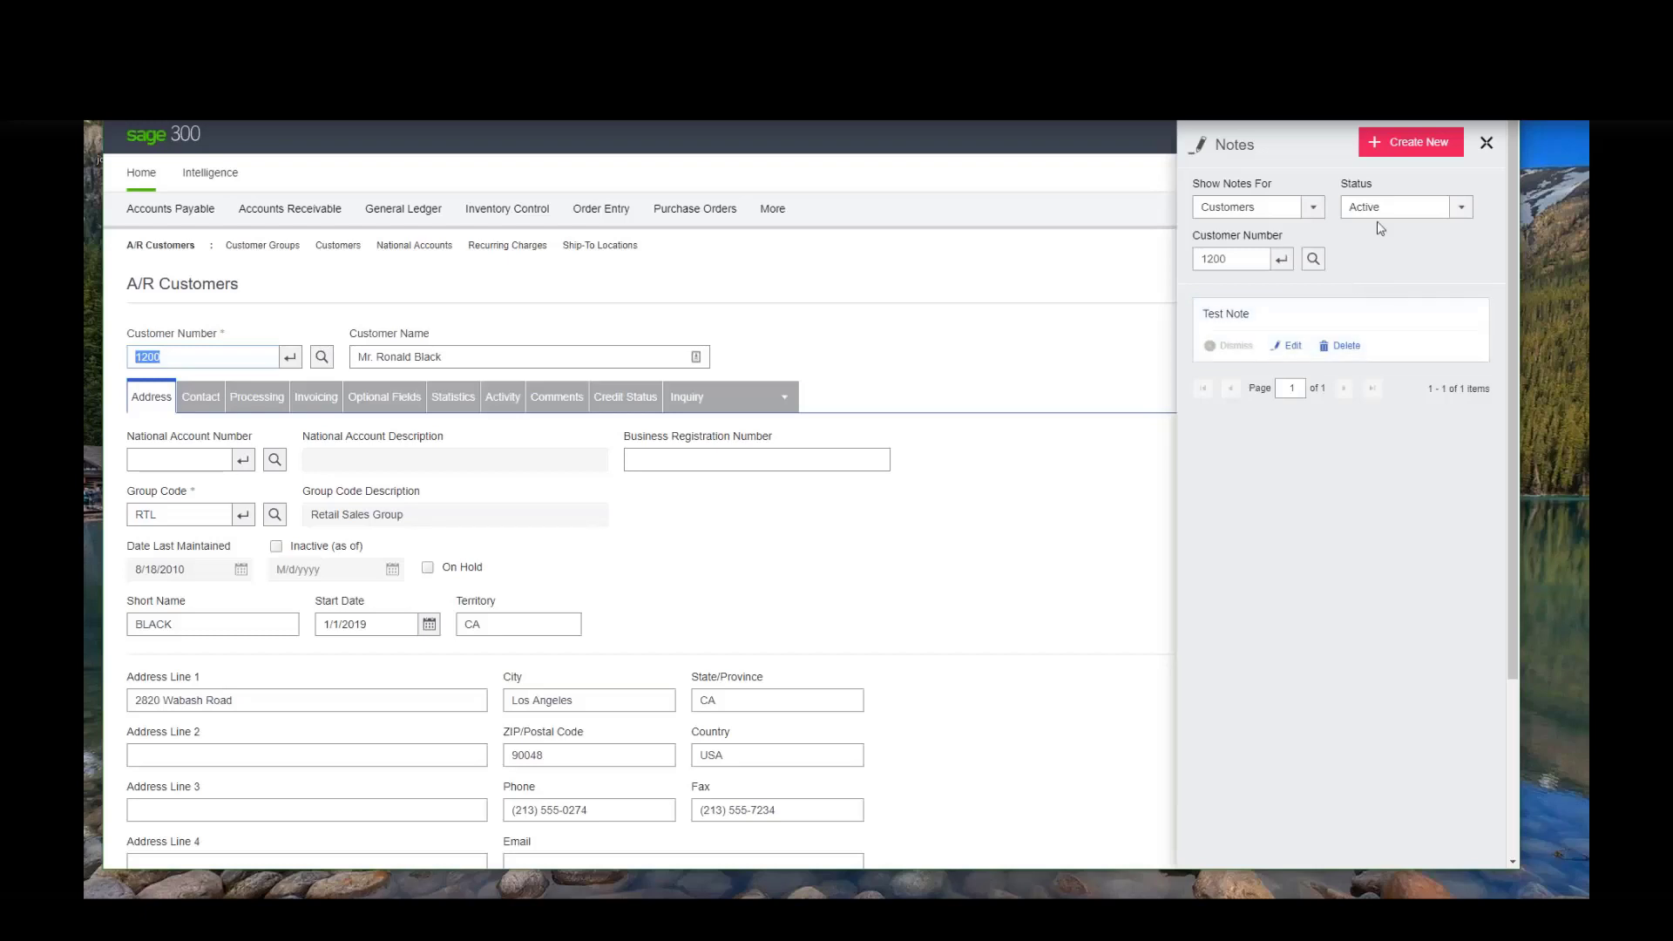
{"action": "left_click", "coordinate": [1412, 142]}
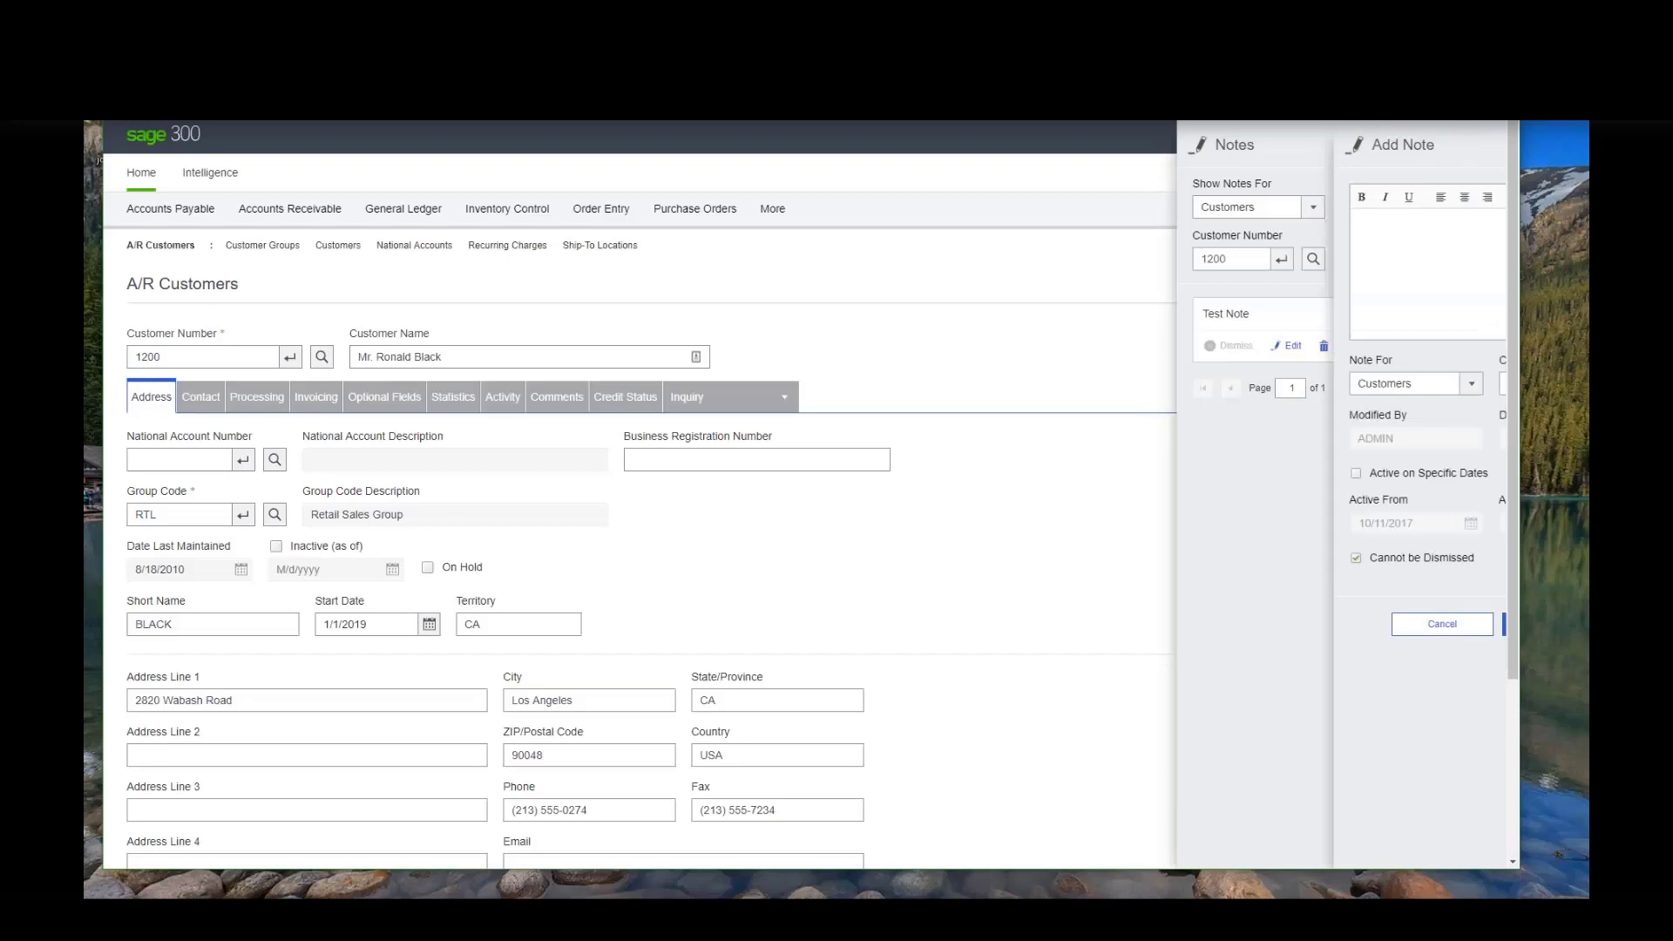
{"action": "type", "text": "Remind Ron it's his birthday next time you talk to him."}
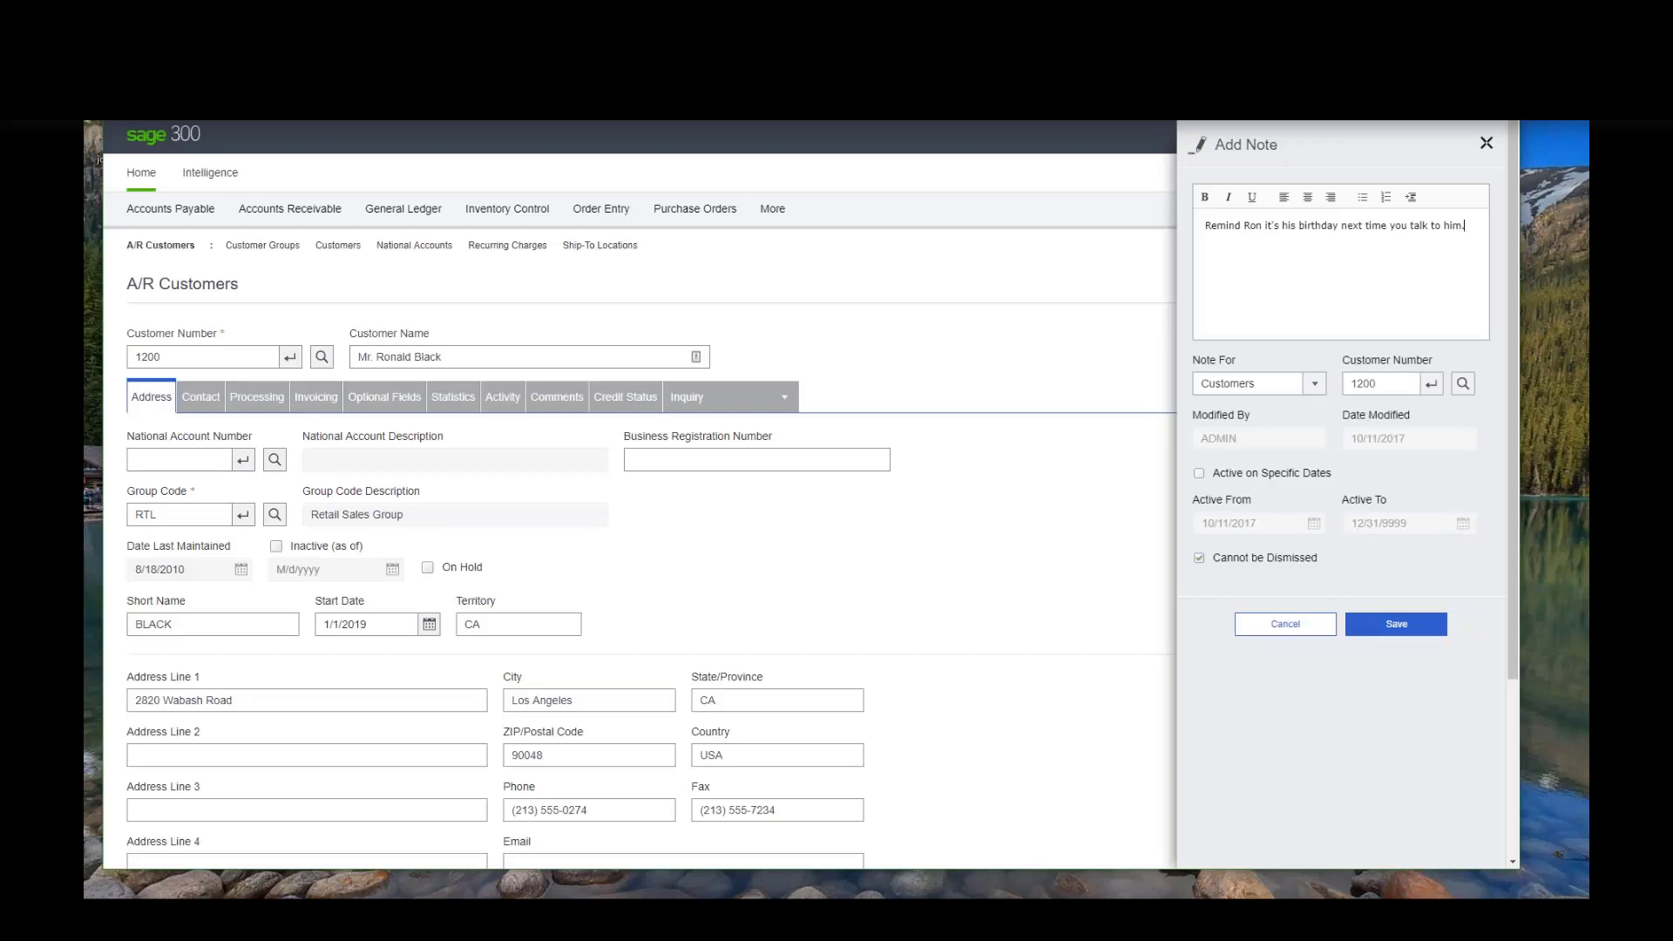
{"action": "left_click", "coordinate": [462, 468]}
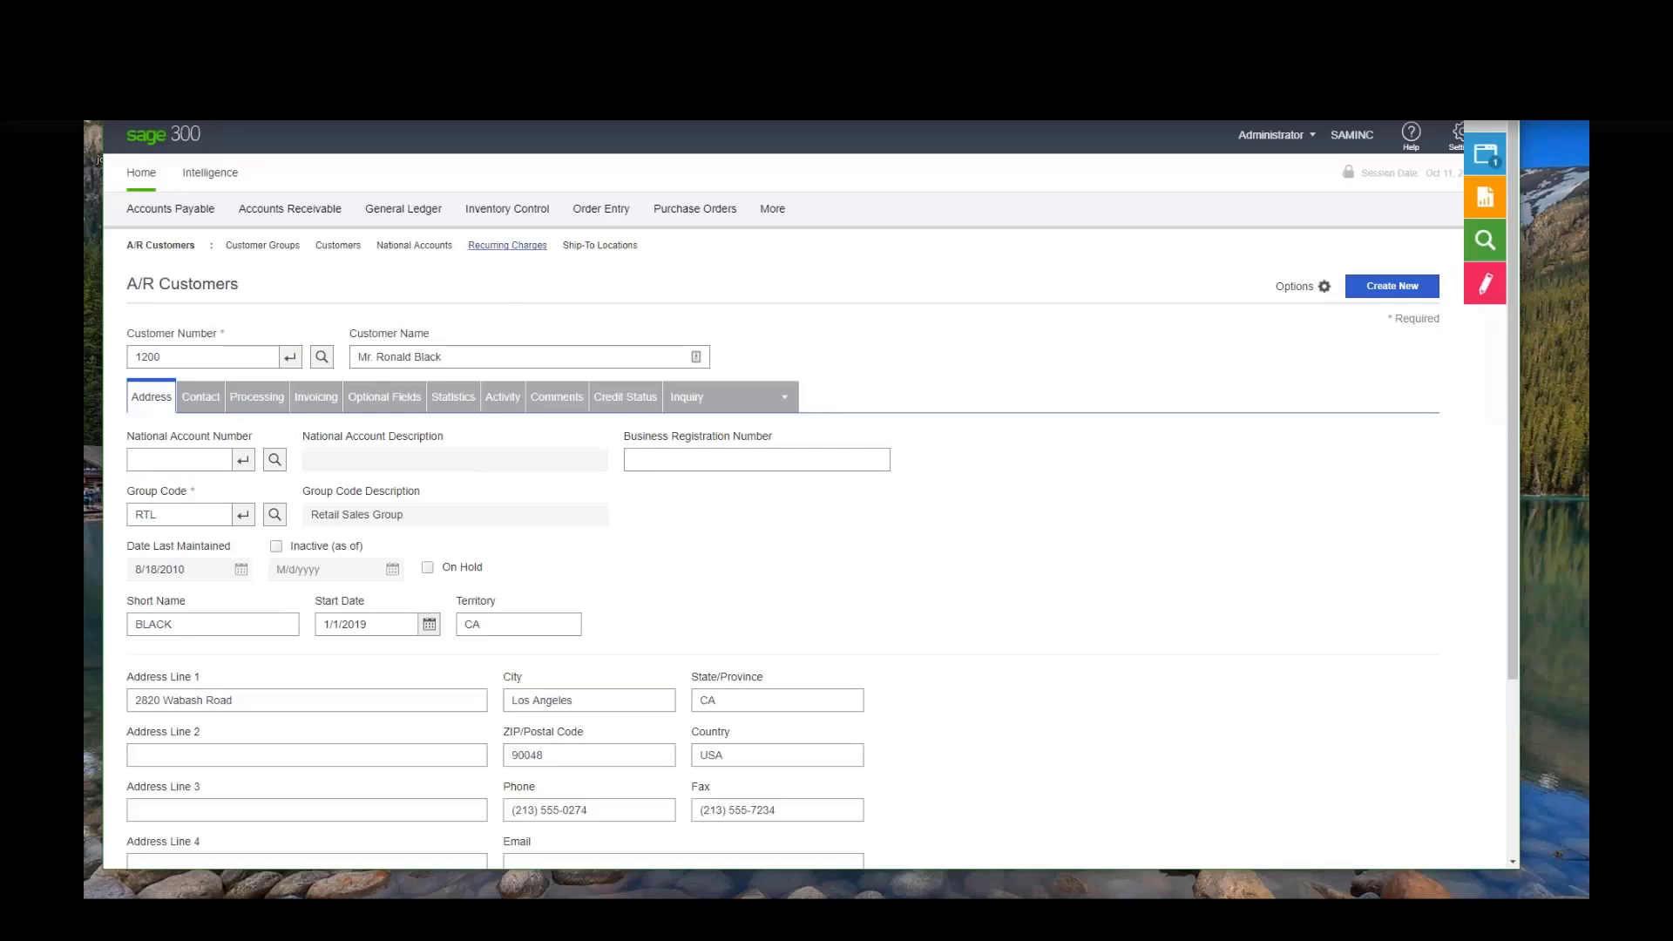
Step: Open the A/P Aged Payables report from A/P Transaction Reports
{"action": "mouse_move", "coordinate": [328, 214]}
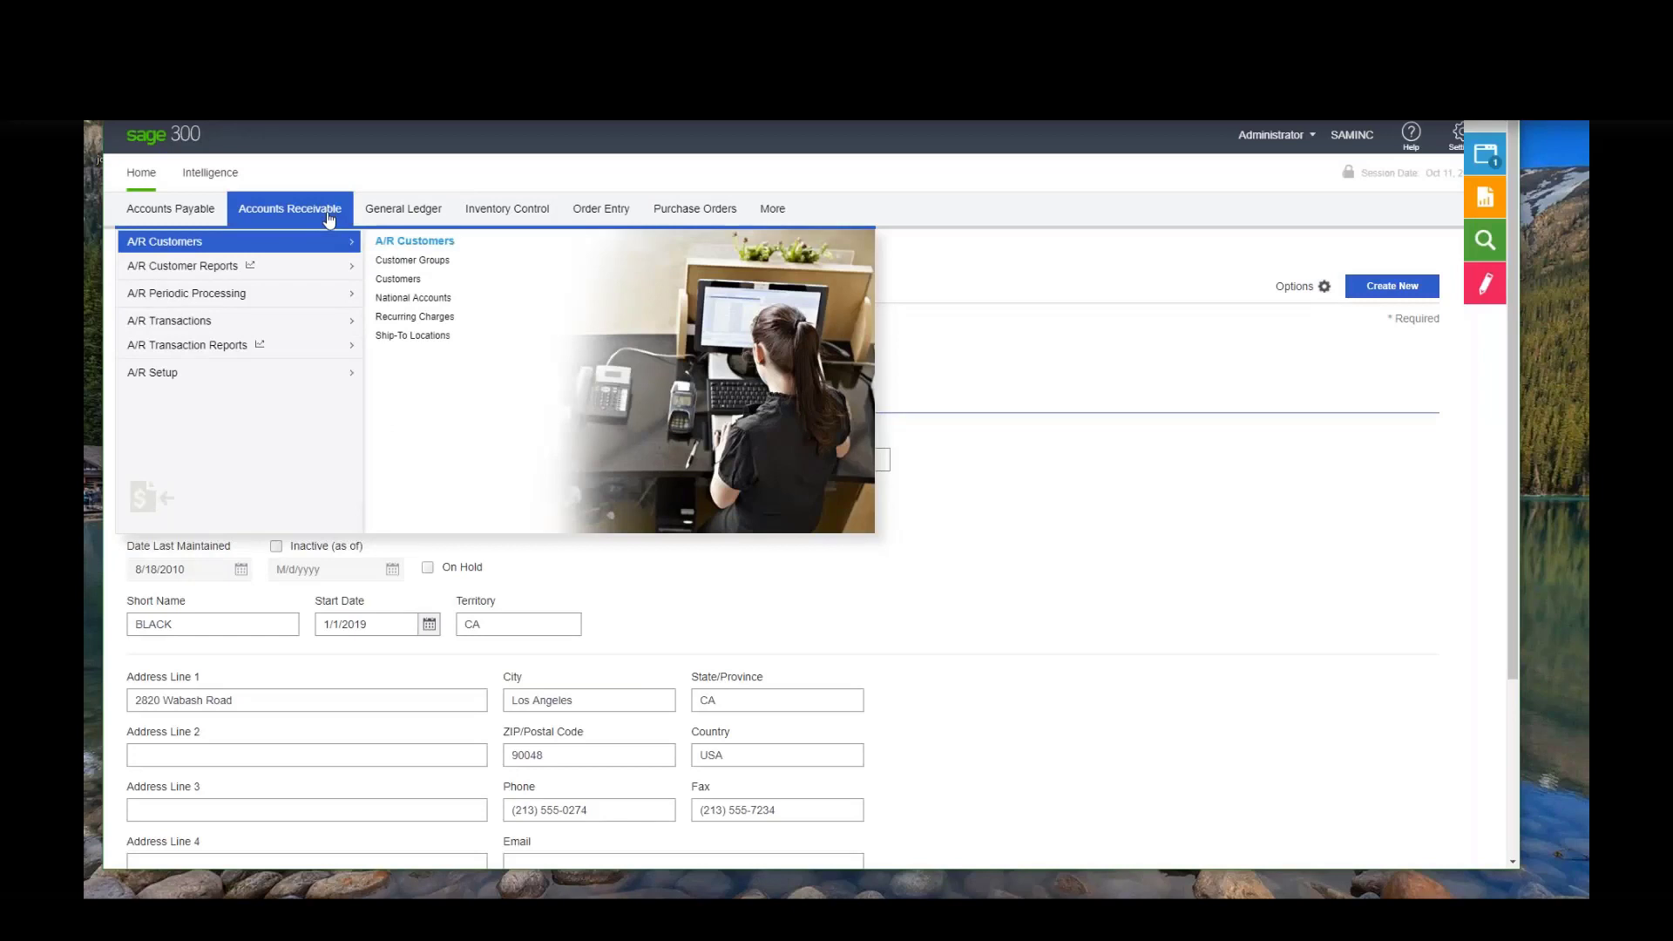
{"action": "mouse_move", "coordinate": [215, 215]}
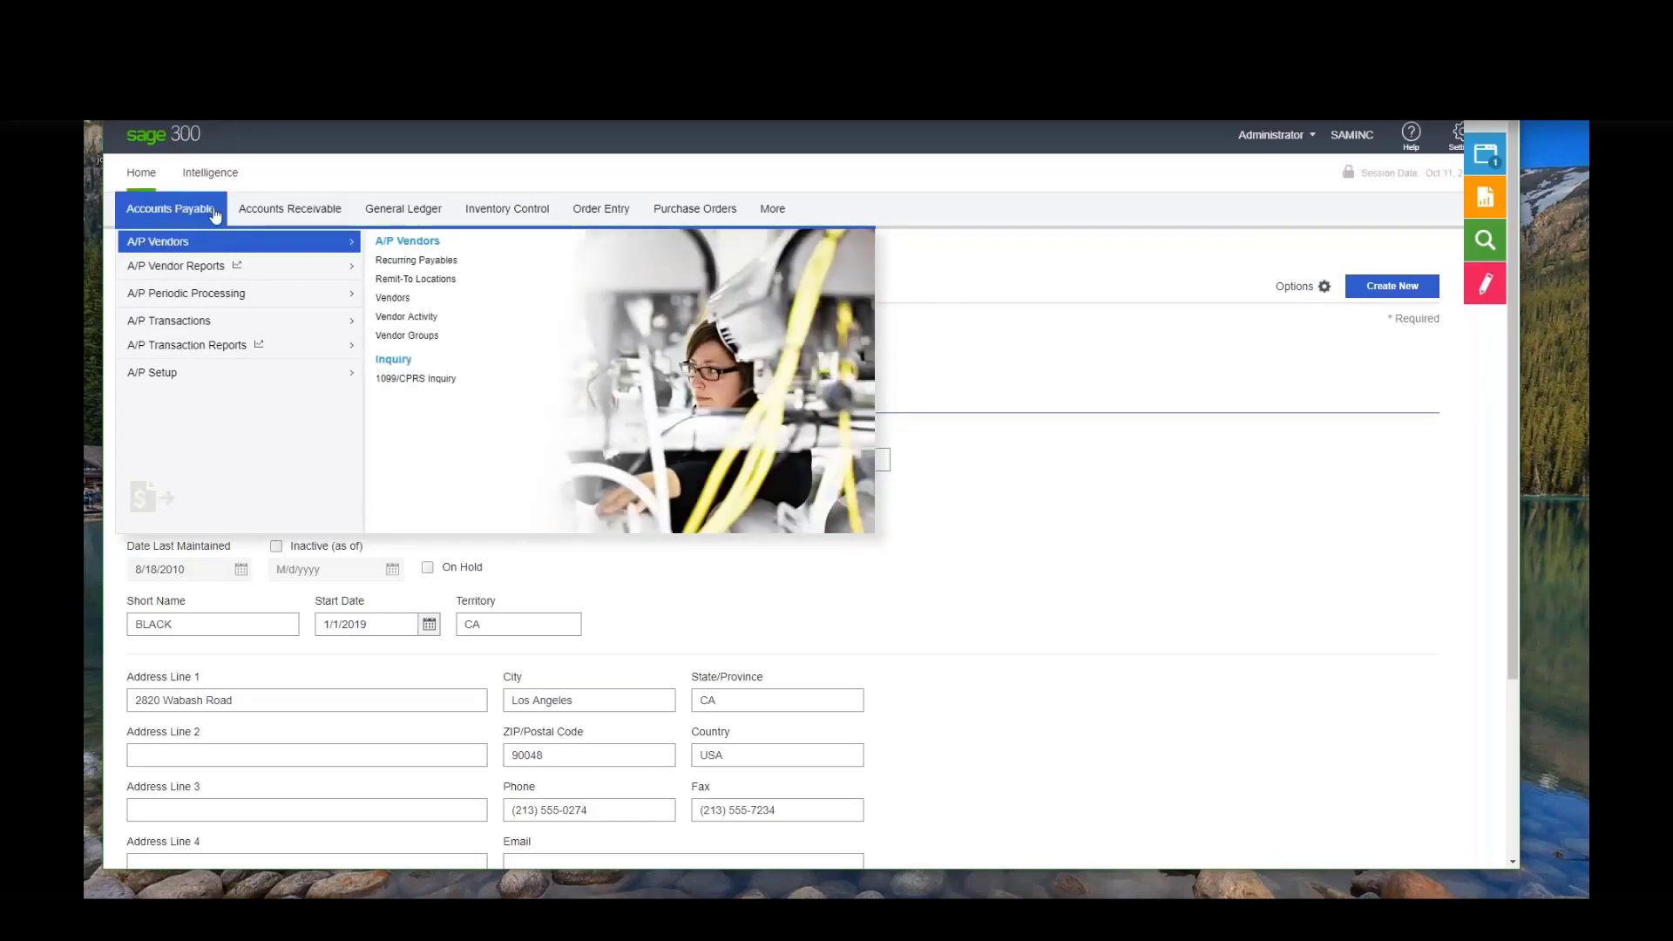
{"action": "mouse_move", "coordinate": [222, 348]}
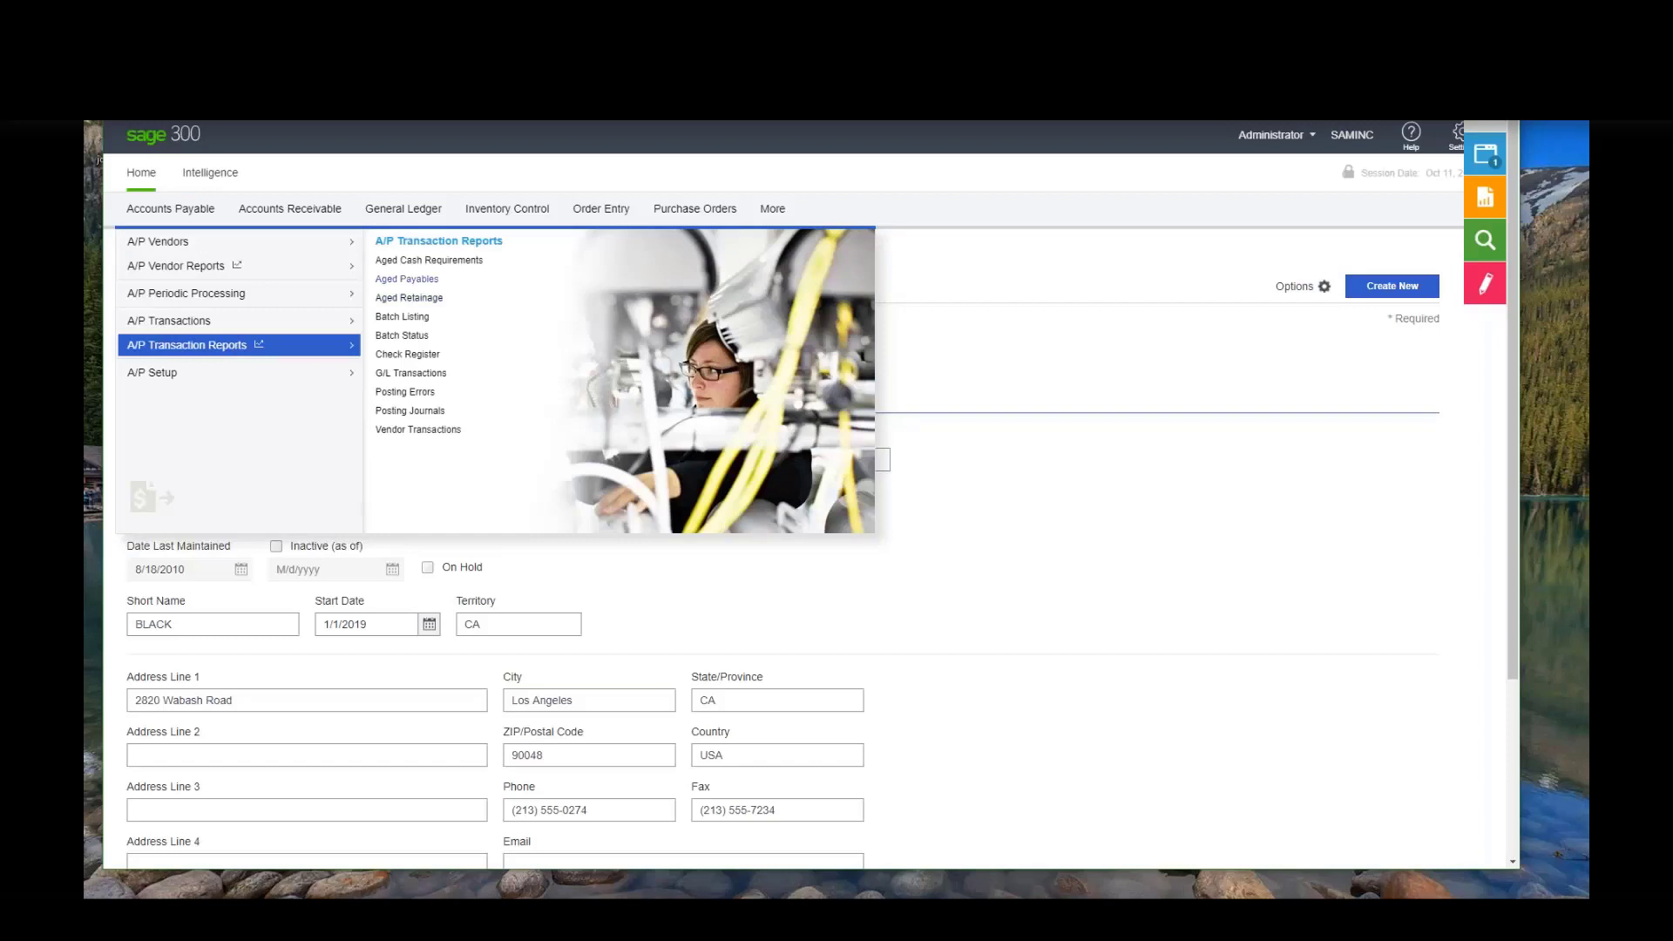
{"action": "left_click", "coordinate": [407, 279]}
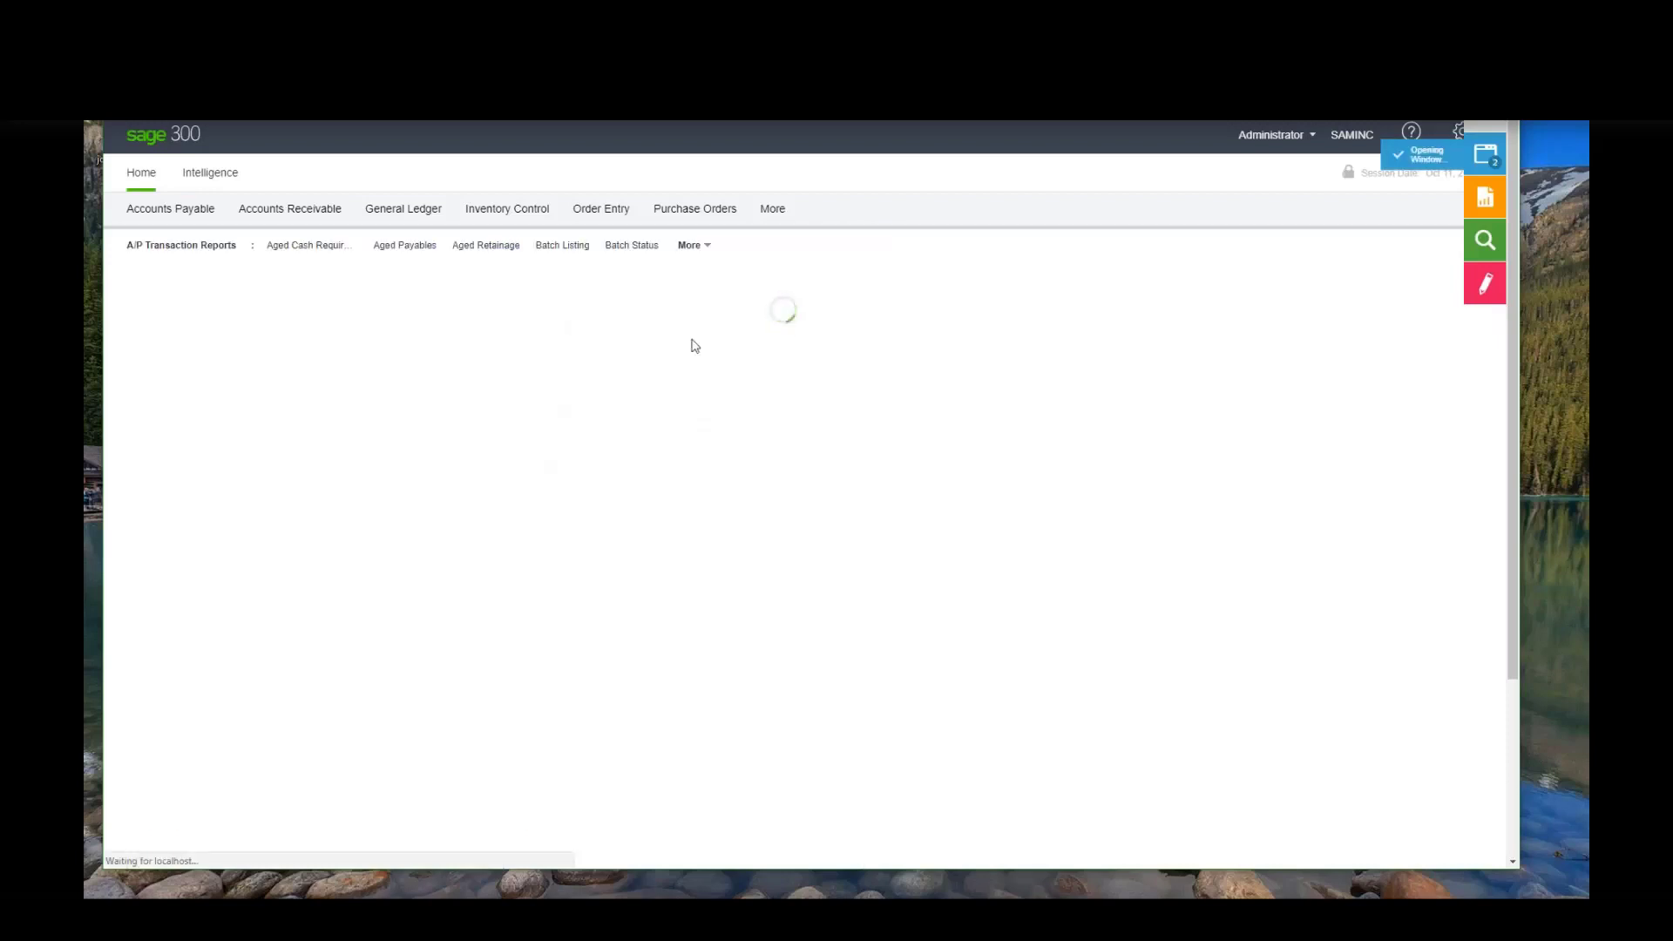
{"action": "scroll", "coordinate": [694, 346], "scroll_direction": "down", "scroll_amount": 3}
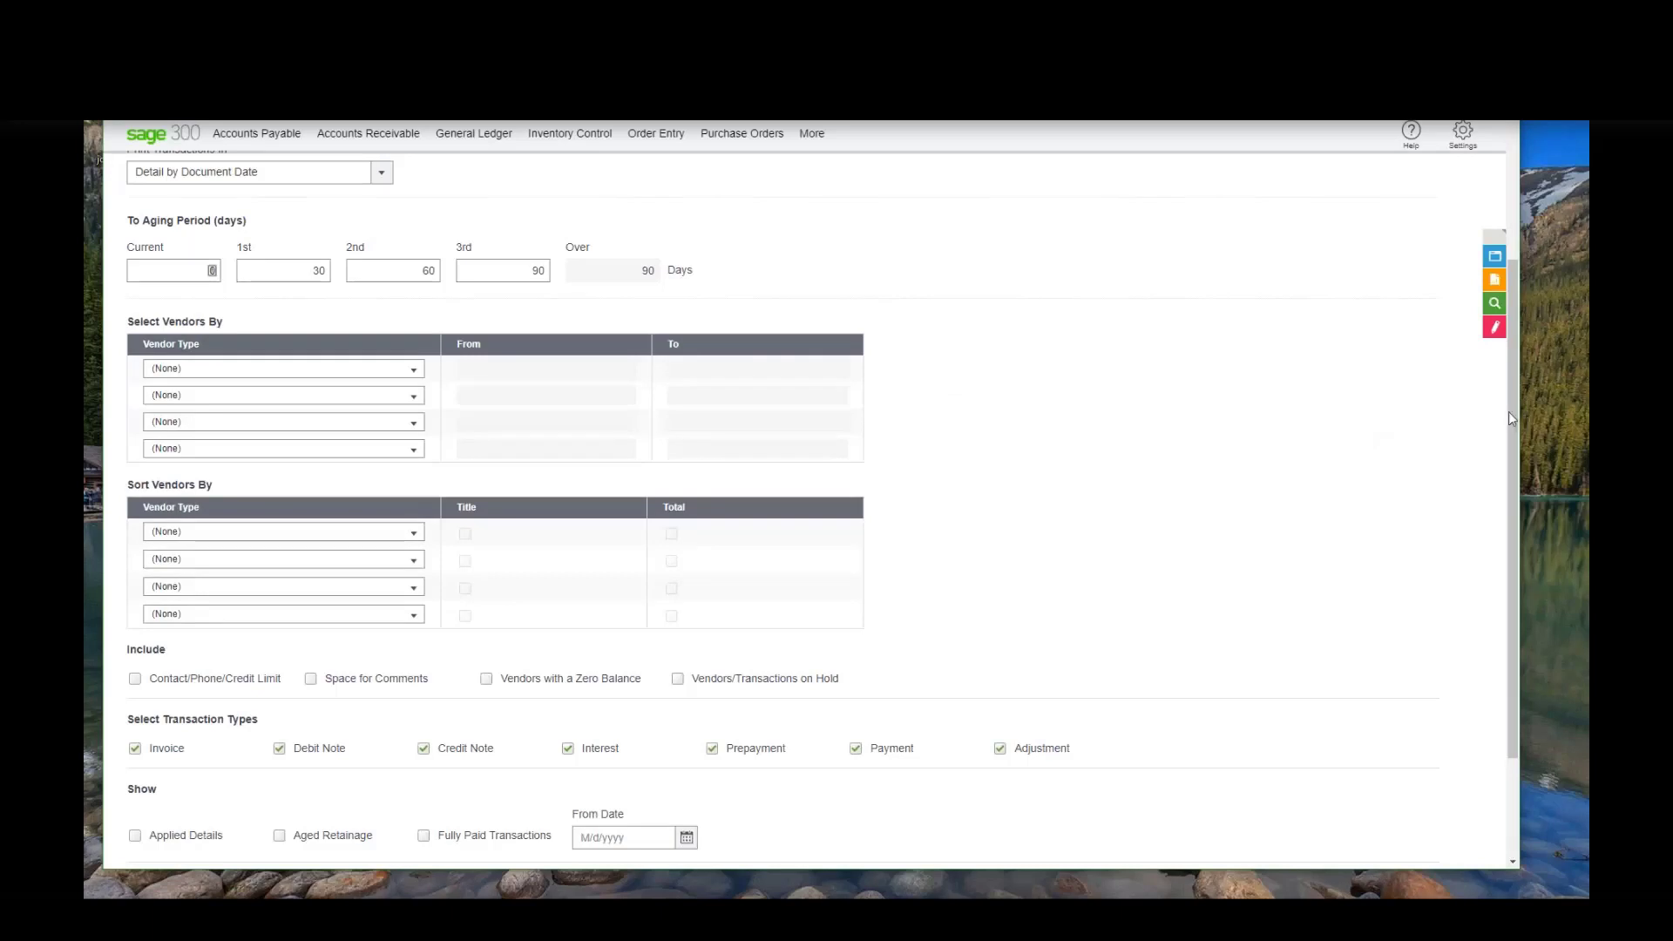
{"action": "left_click_drag", "start_coordinate": [1513, 417], "coordinate": [1518, 298]}
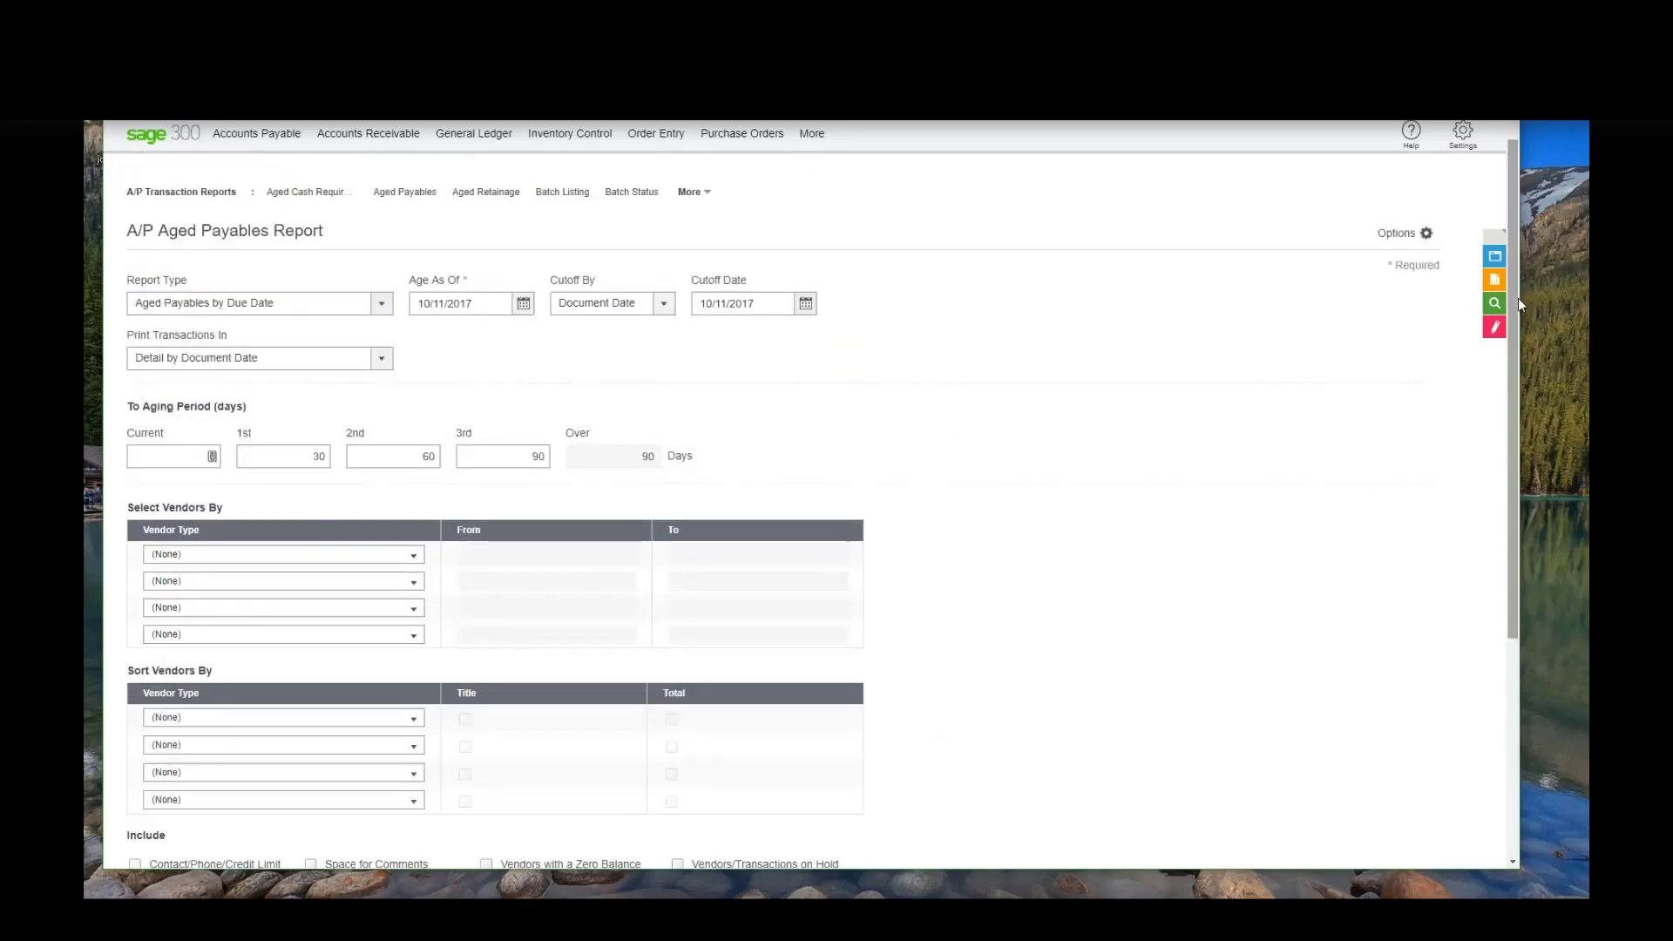
Step: Set Age As Of and Cutoff Date to 10/11/2020 and print the report
{"action": "left_click", "coordinate": [486, 305]}
{"action": "left_click", "coordinate": [485, 305]}
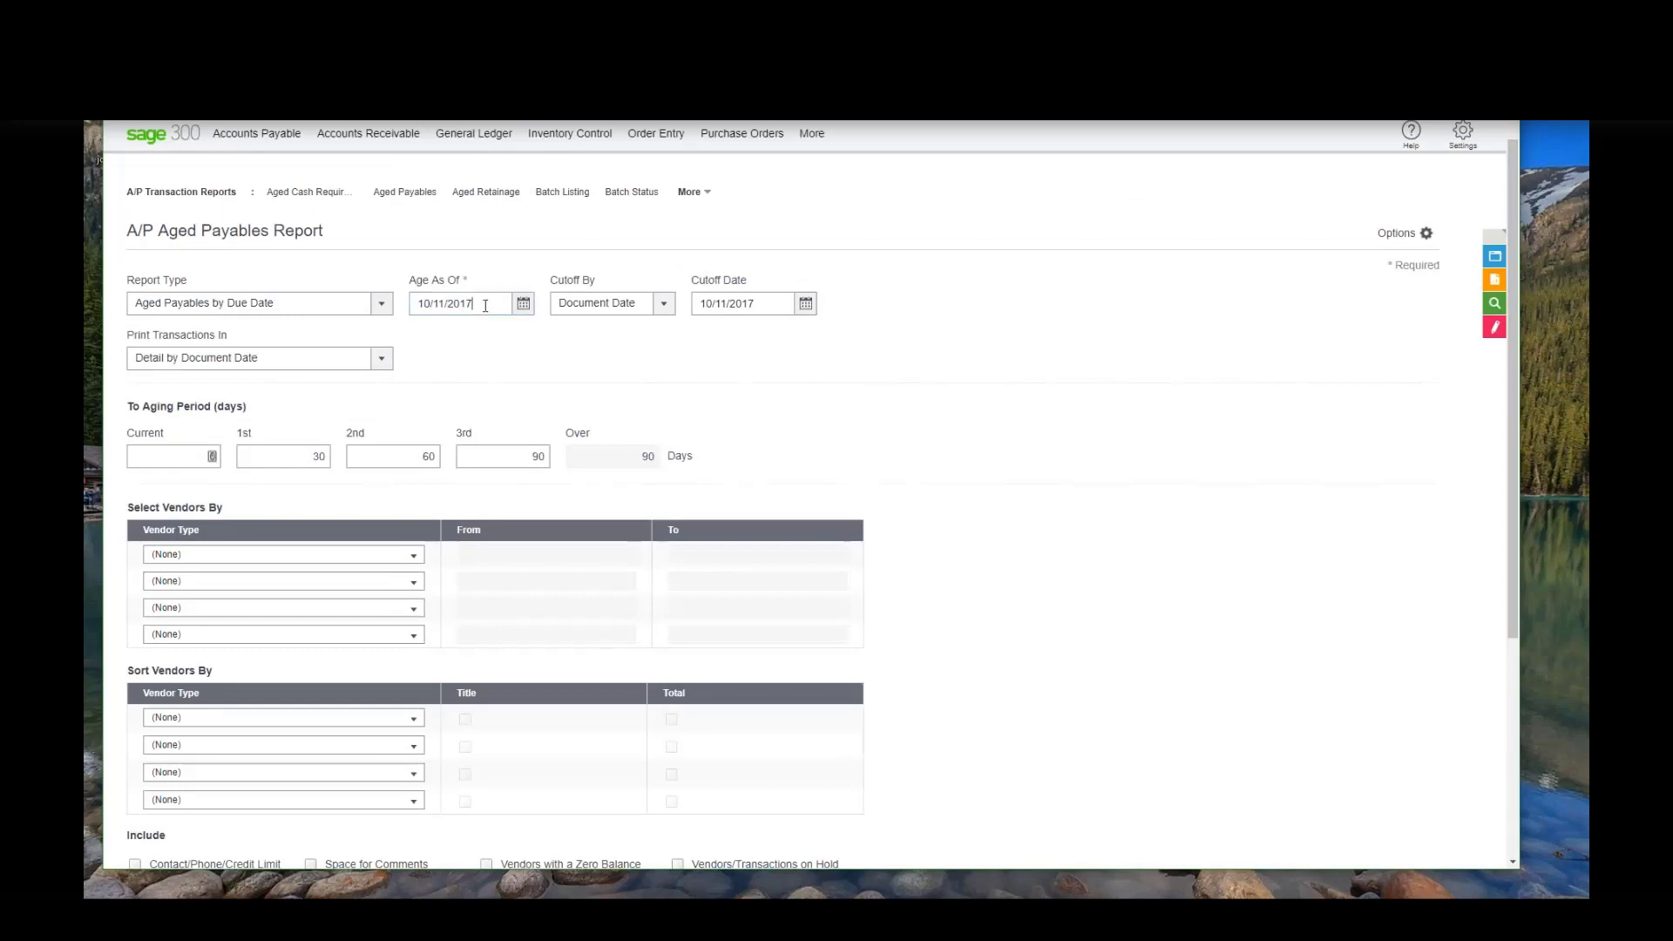
{"action": "key", "text": "BackSpace"}
{"action": "key", "text": "BackSpace"}
{"action": "type", "text": "20"}
{"action": "left_click", "coordinate": [758, 308]}
{"action": "left_click", "coordinate": [758, 308]}
{"action": "key", "text": "BackSpace"}
{"action": "key", "text": "BackSpace"}
{"action": "type", "text": "20"}
{"action": "scroll", "coordinate": [841, 353], "scroll_direction": "down", "scroll_amount": 4}
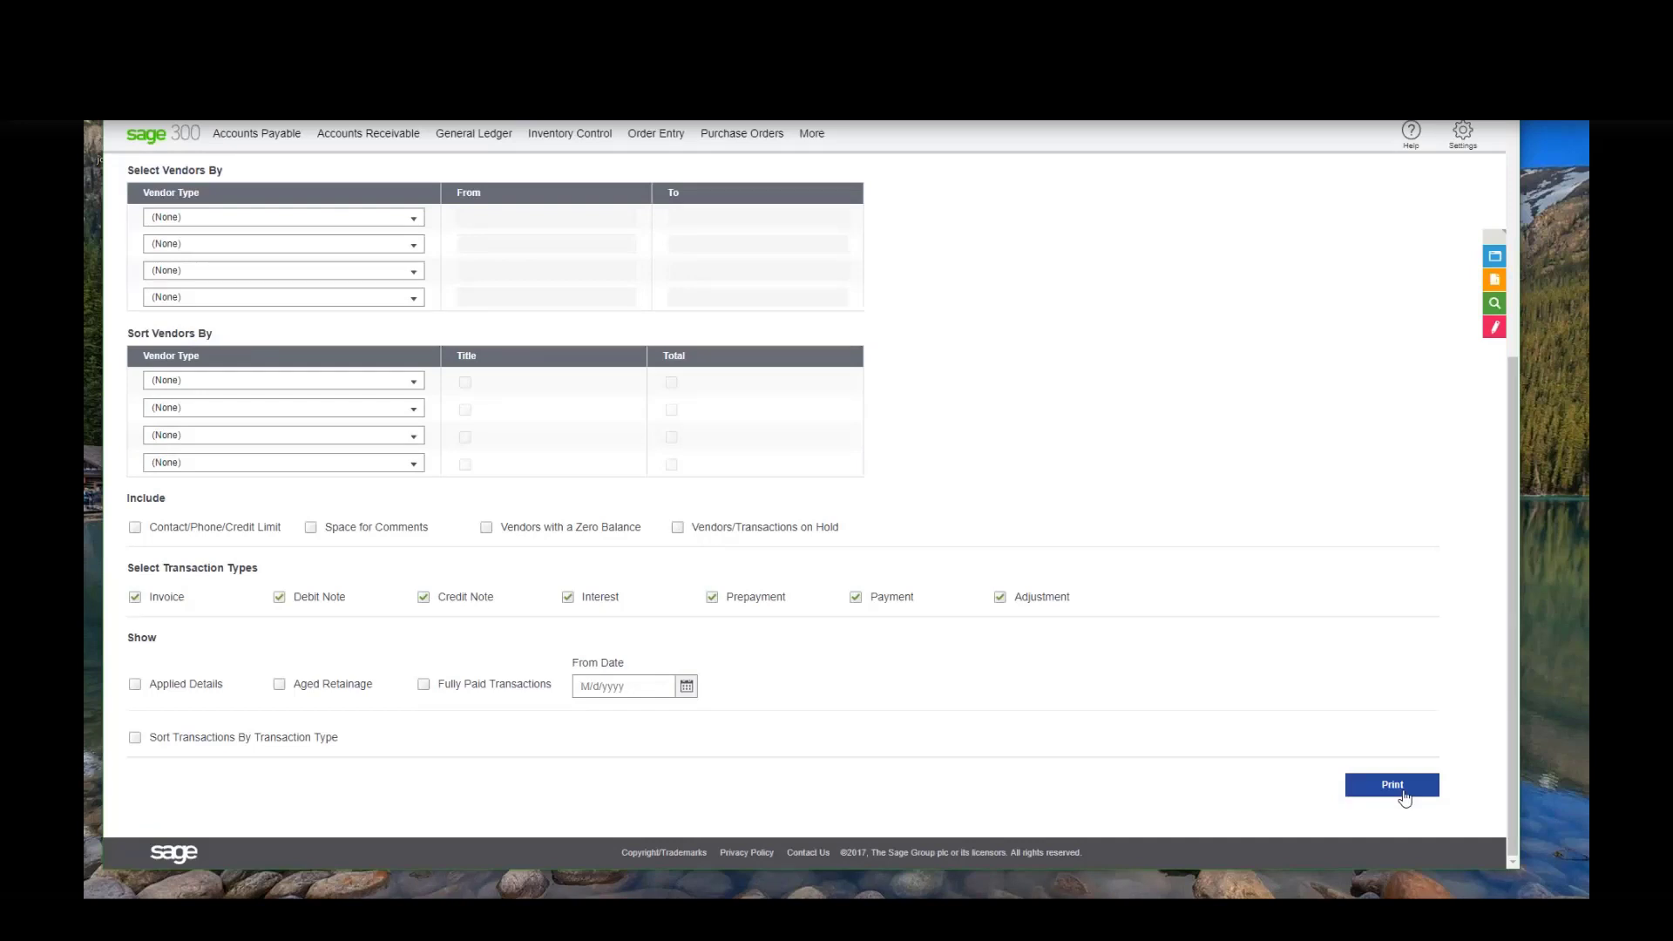
{"action": "left_click", "coordinate": [1393, 785]}
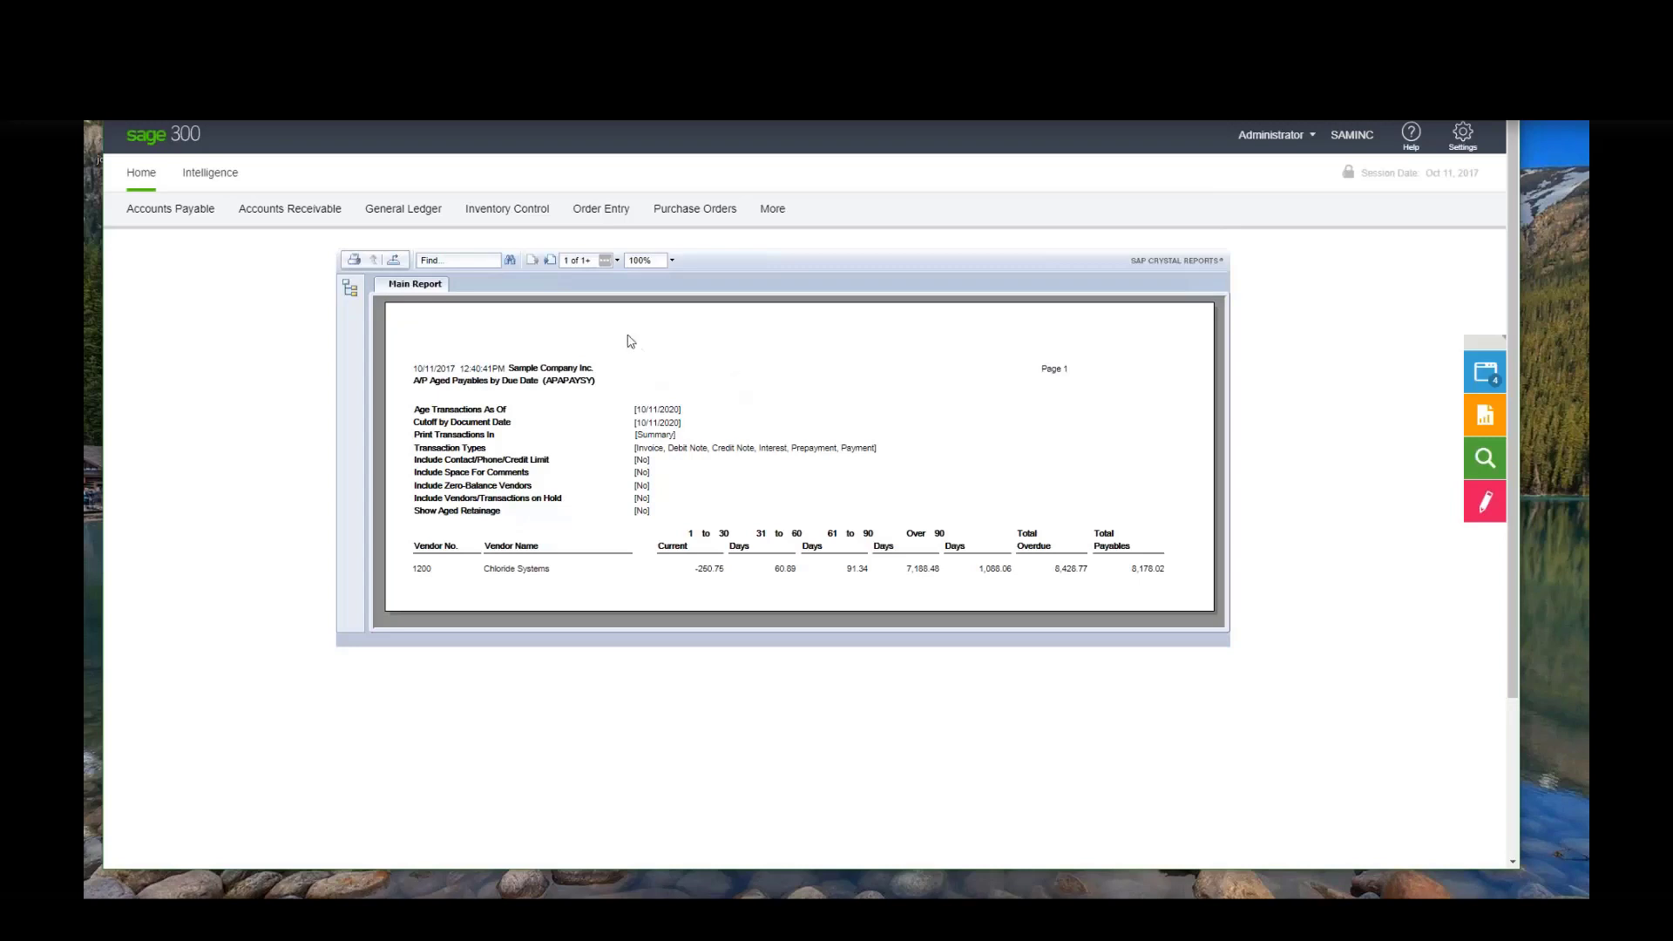
Step: Page through the Aged Payables report to page 3, back once, then to page 3 again
{"action": "left_click", "coordinate": [550, 261]}
{"action": "left_click", "coordinate": [550, 261]}
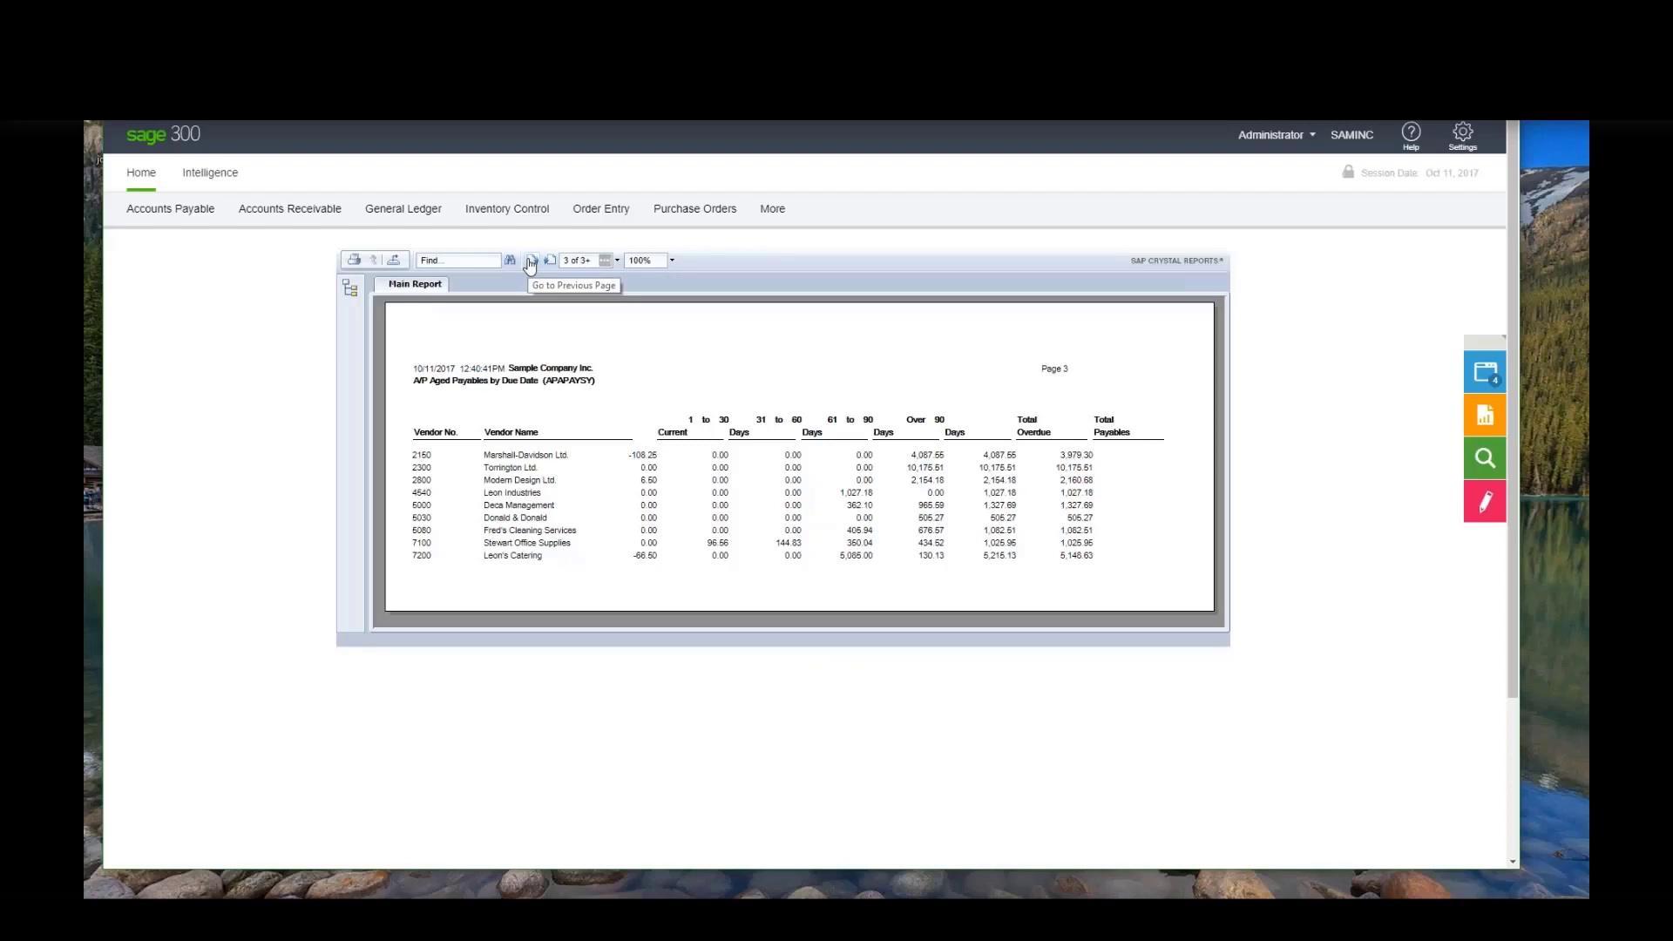
{"action": "left_click", "coordinate": [530, 261]}
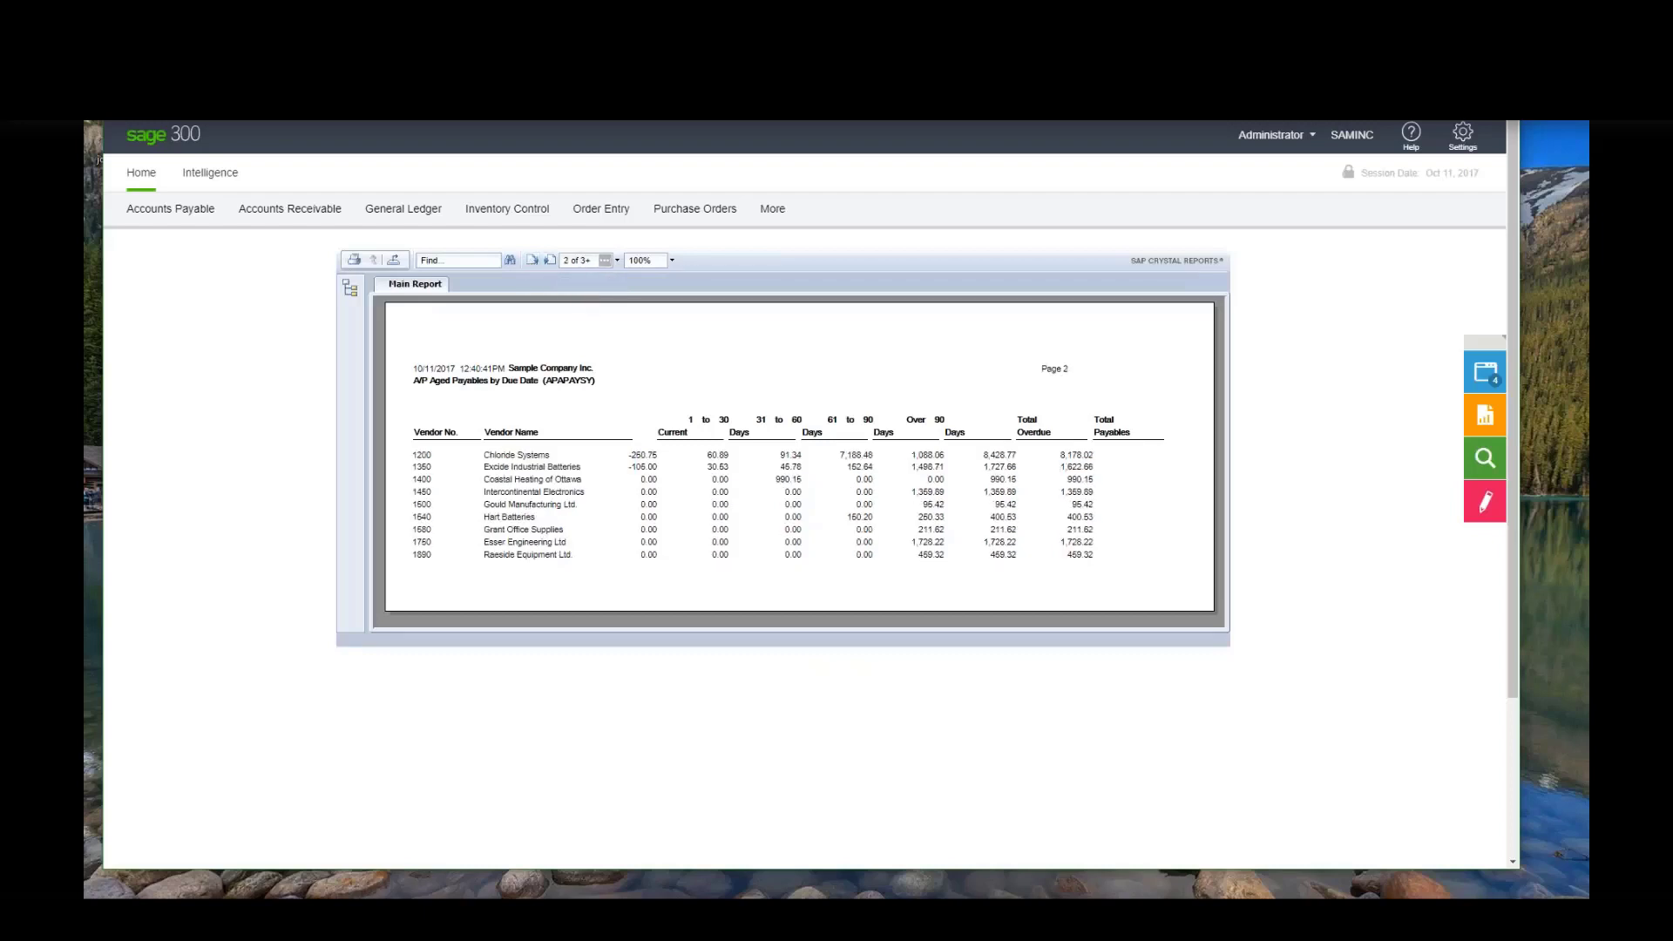
{"action": "left_click", "coordinate": [550, 261]}
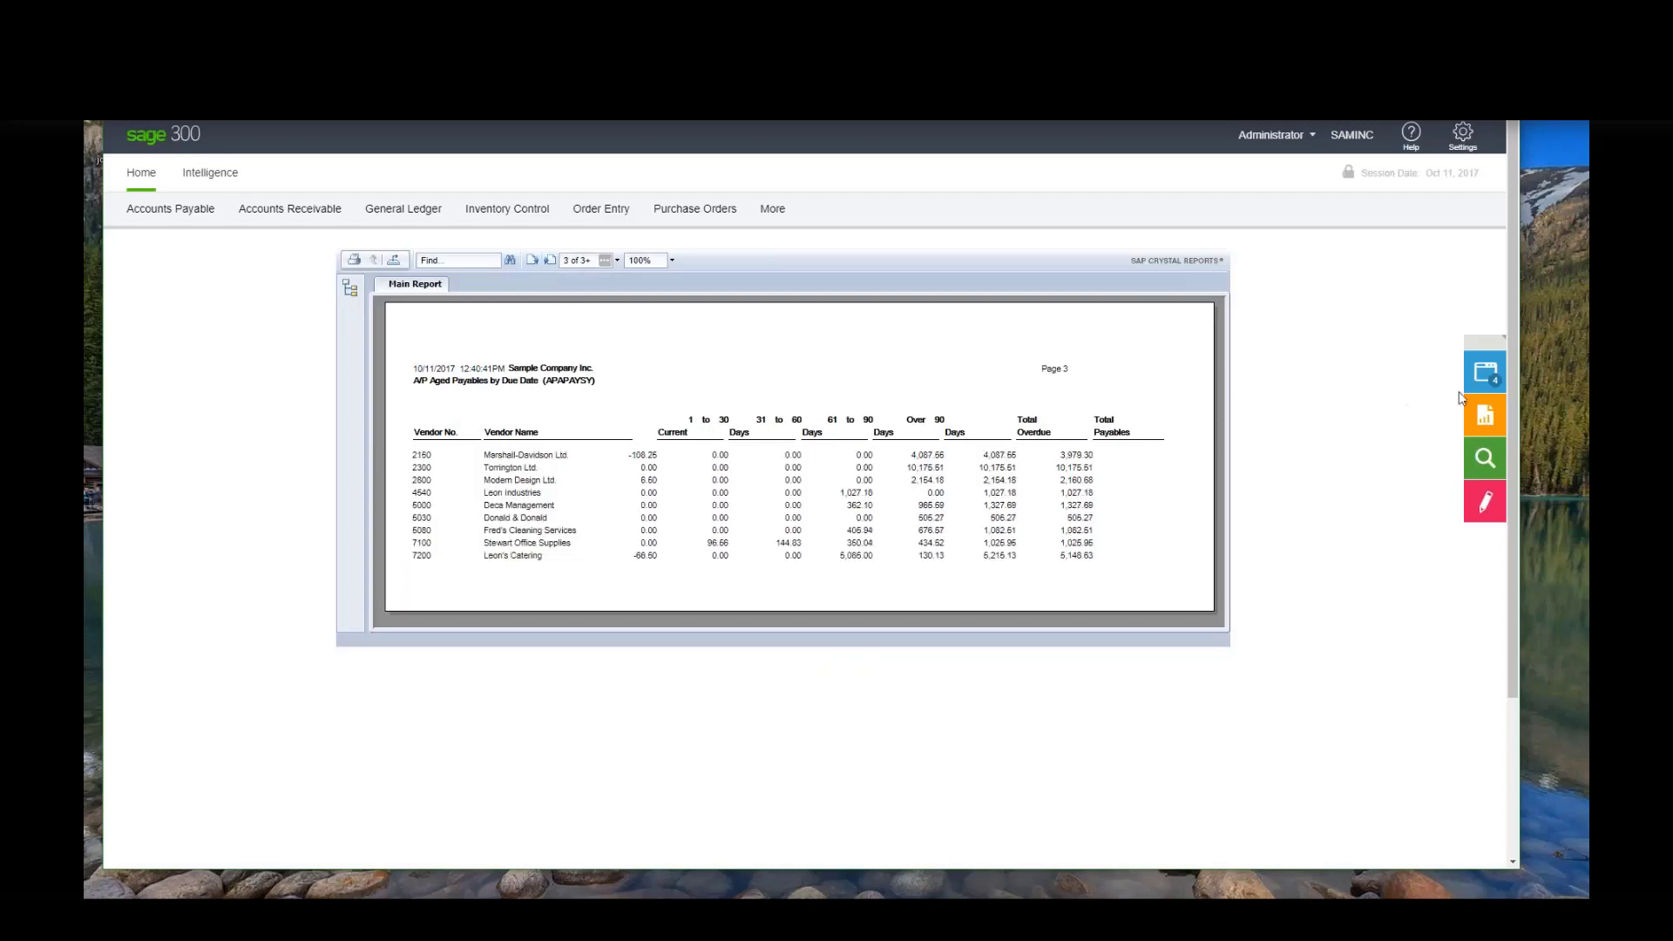
{"action": "mouse_move", "coordinate": [1495, 379]}
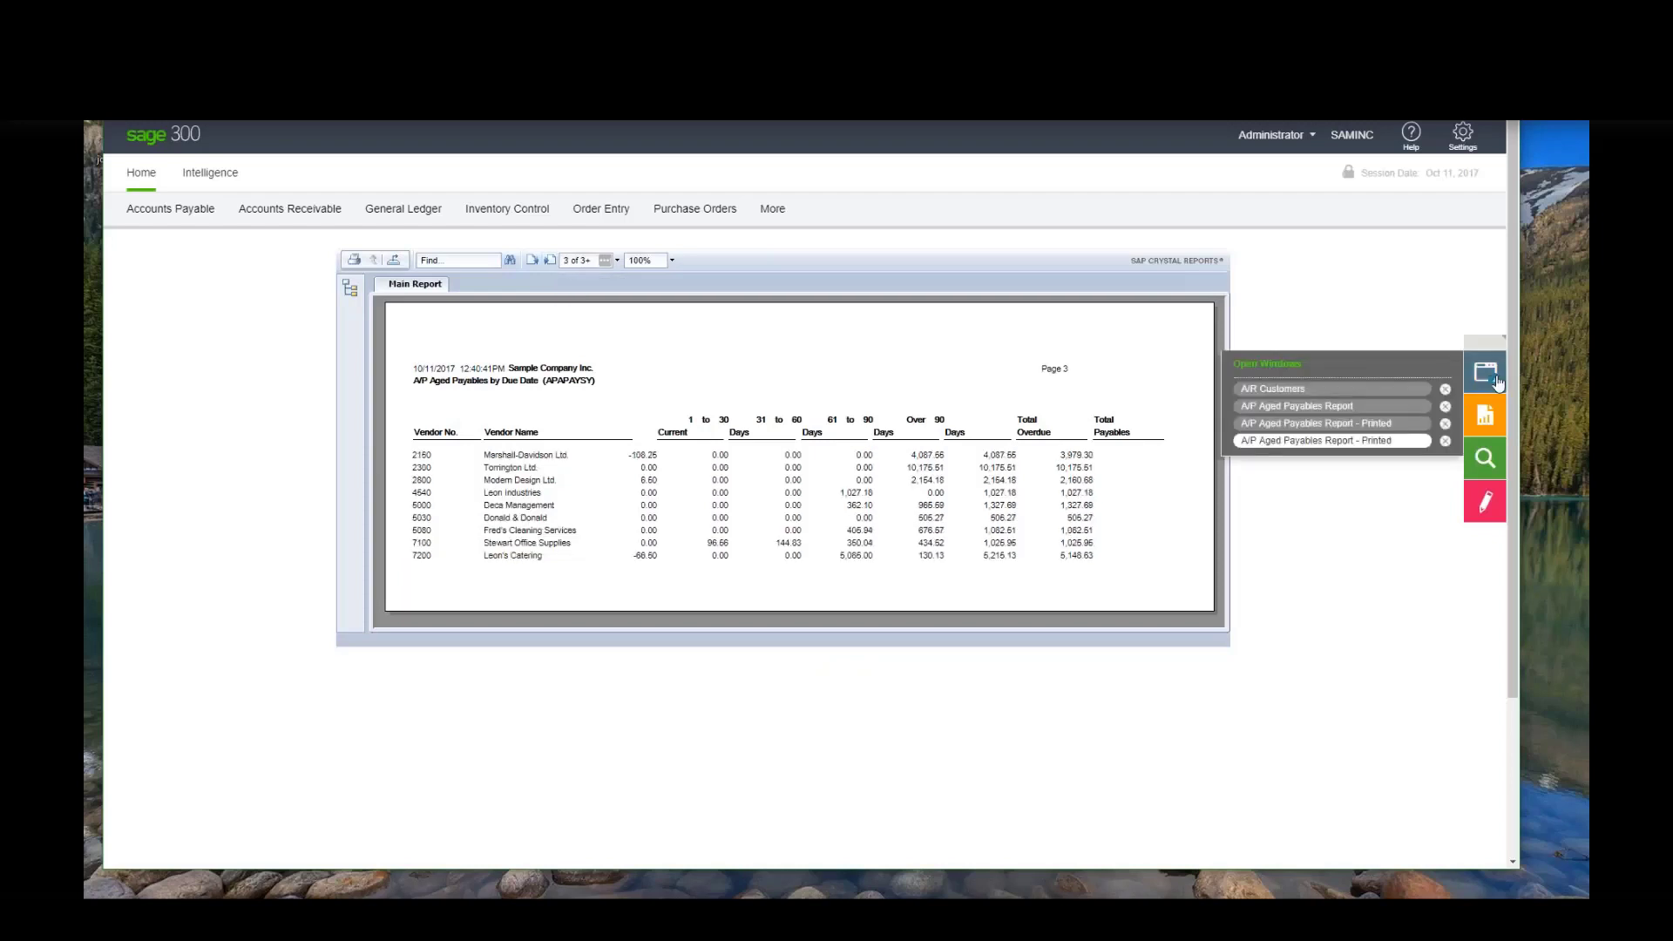
Step: Return to A/R Customers, close both printed Aged Payables windows, and select the customer number
{"action": "left_click", "coordinate": [1373, 393]}
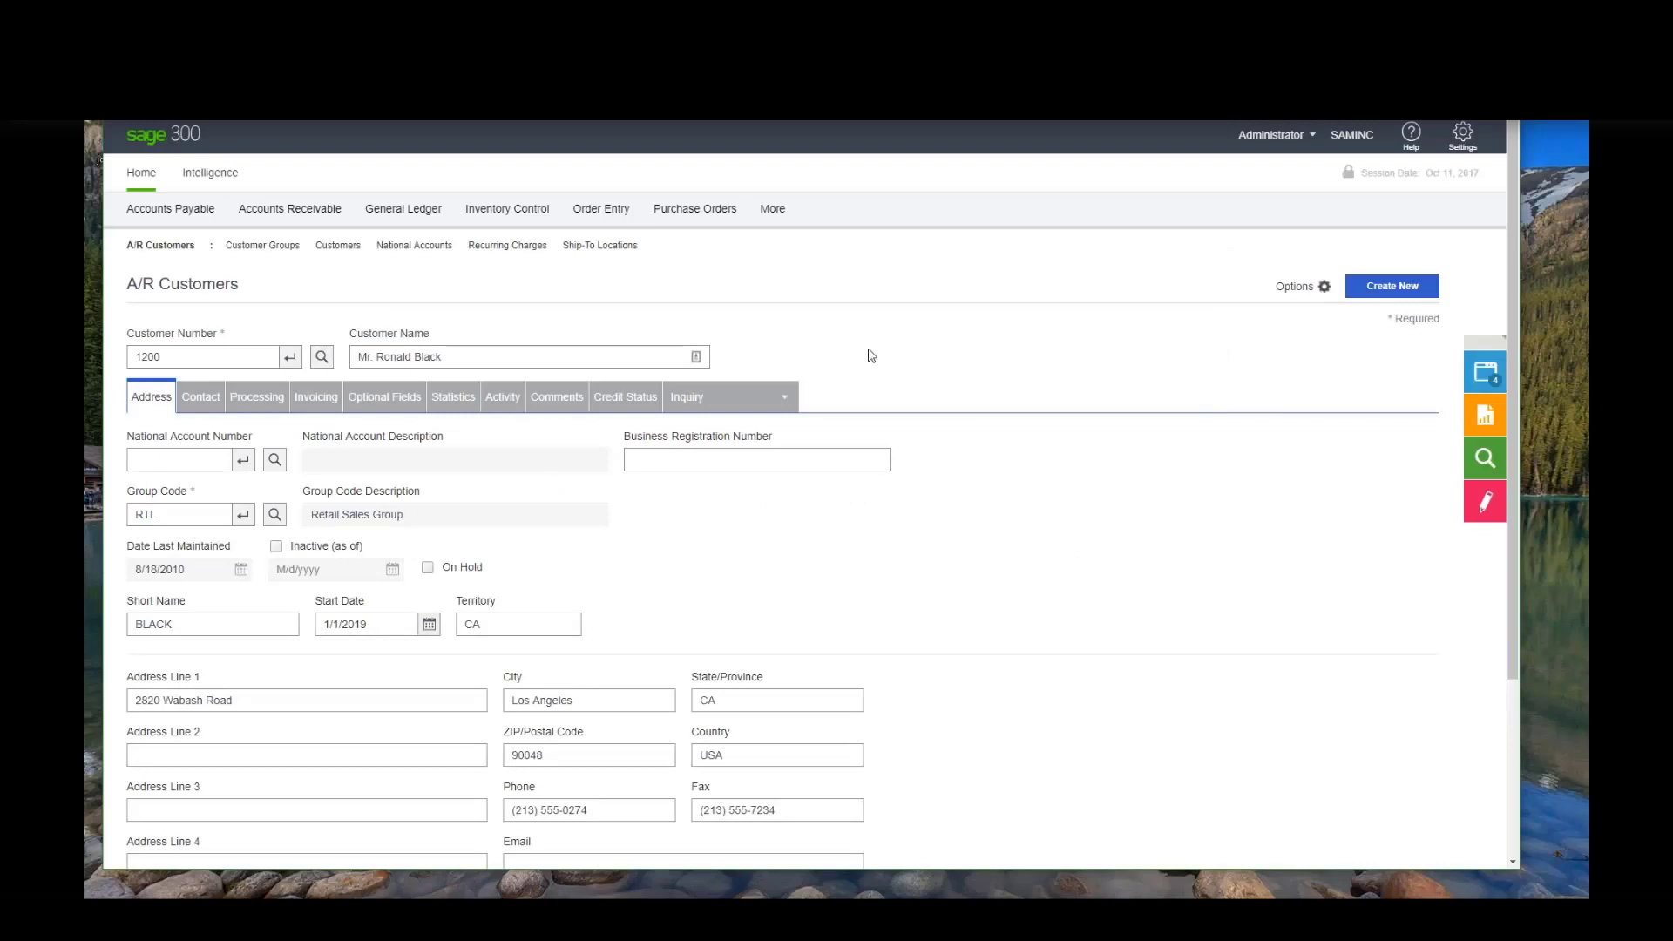
{"action": "mouse_move", "coordinate": [1482, 375]}
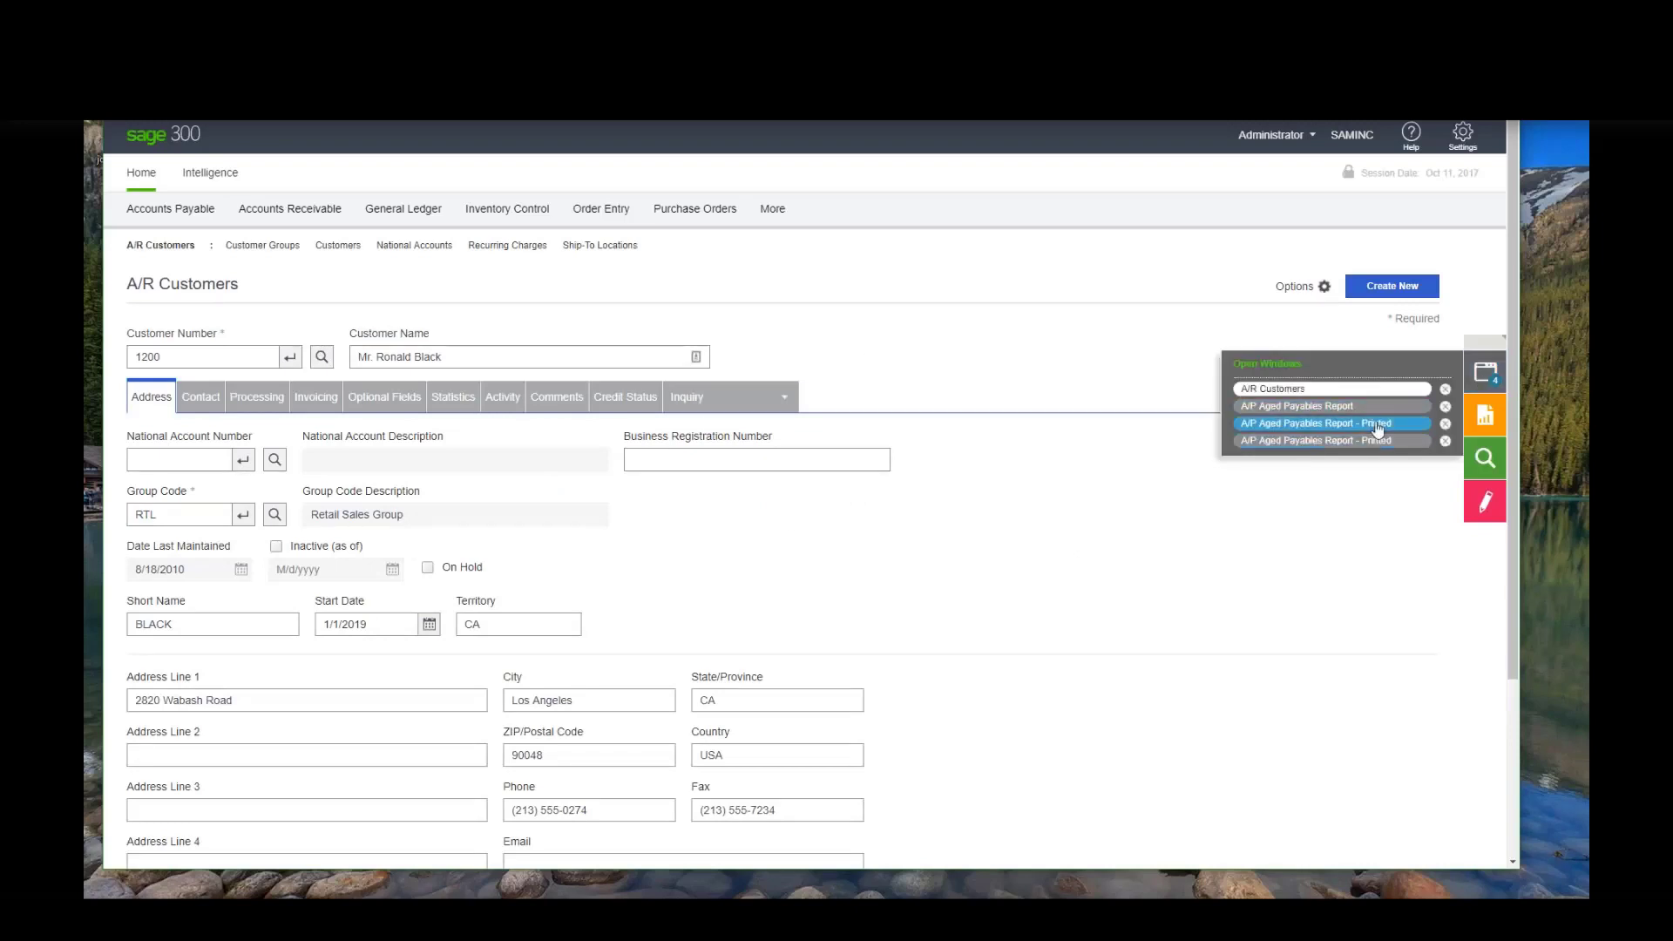
{"action": "left_click", "coordinate": [1446, 425]}
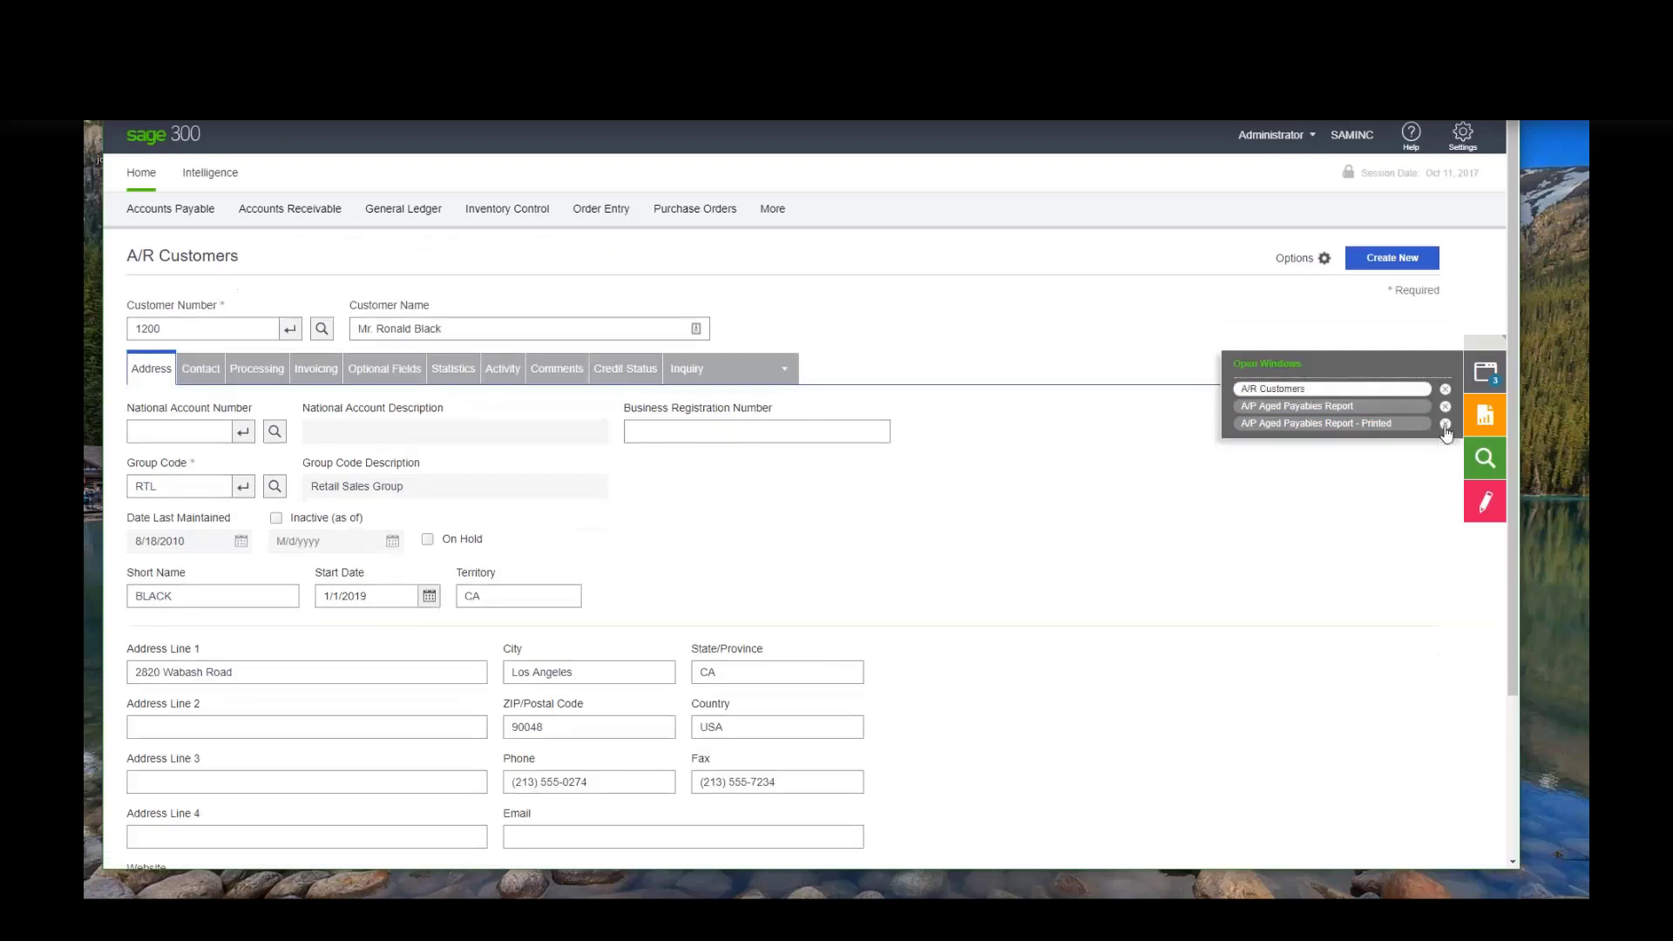
{"action": "left_click", "coordinate": [1446, 425]}
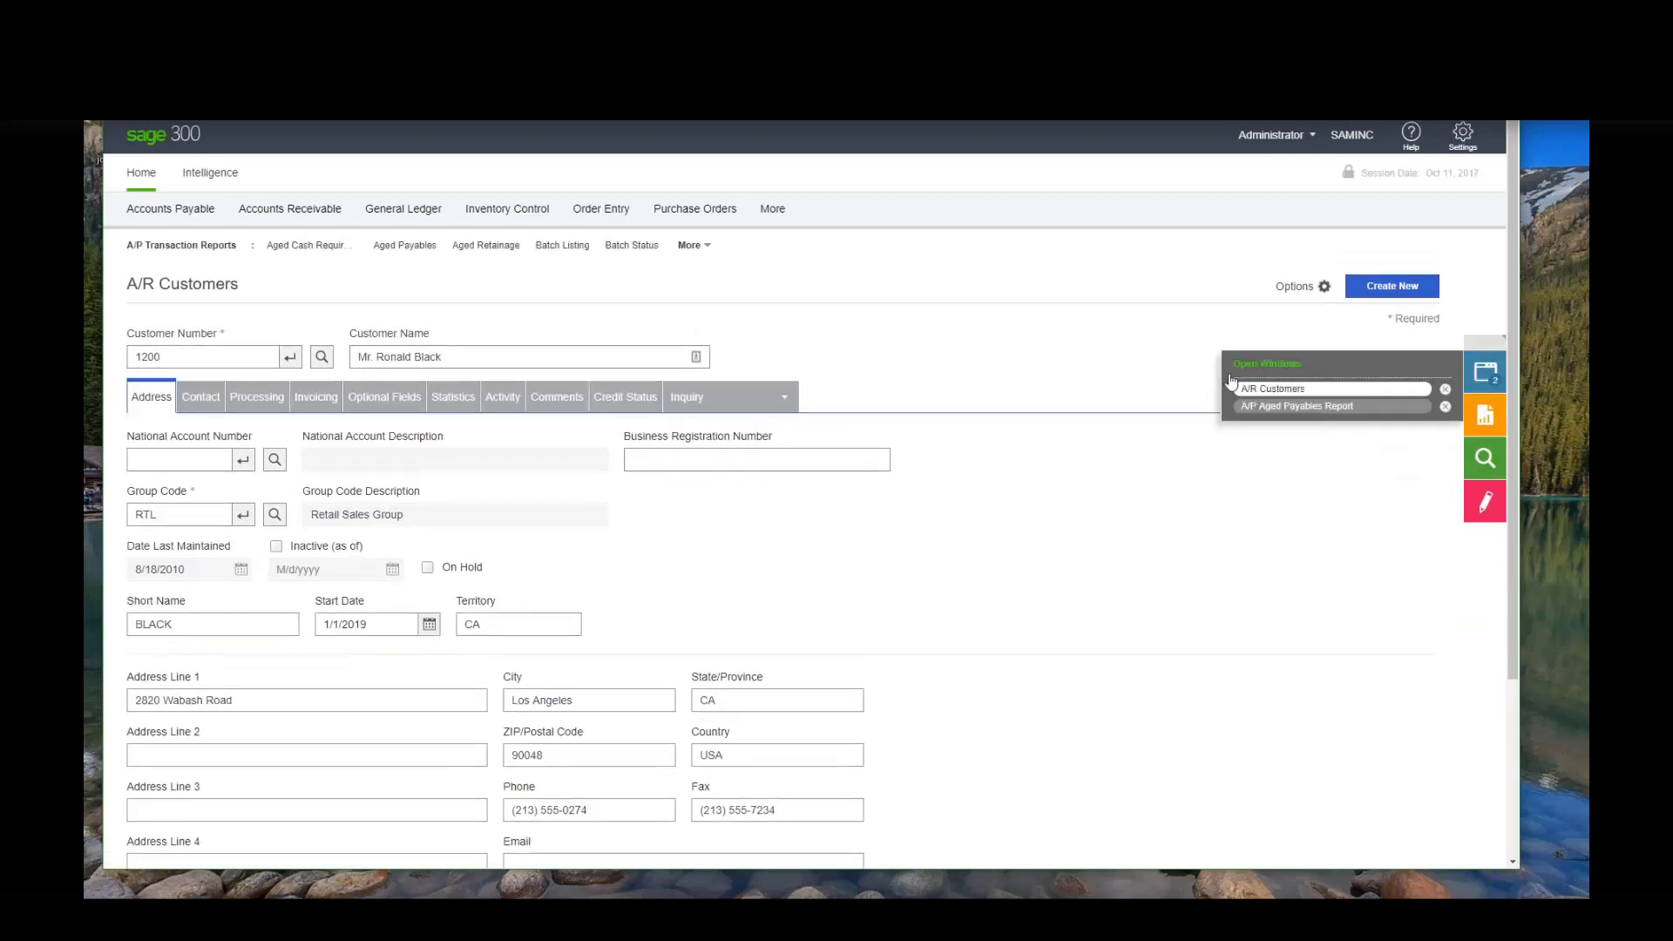
{"action": "mouse_move", "coordinate": [1487, 373]}
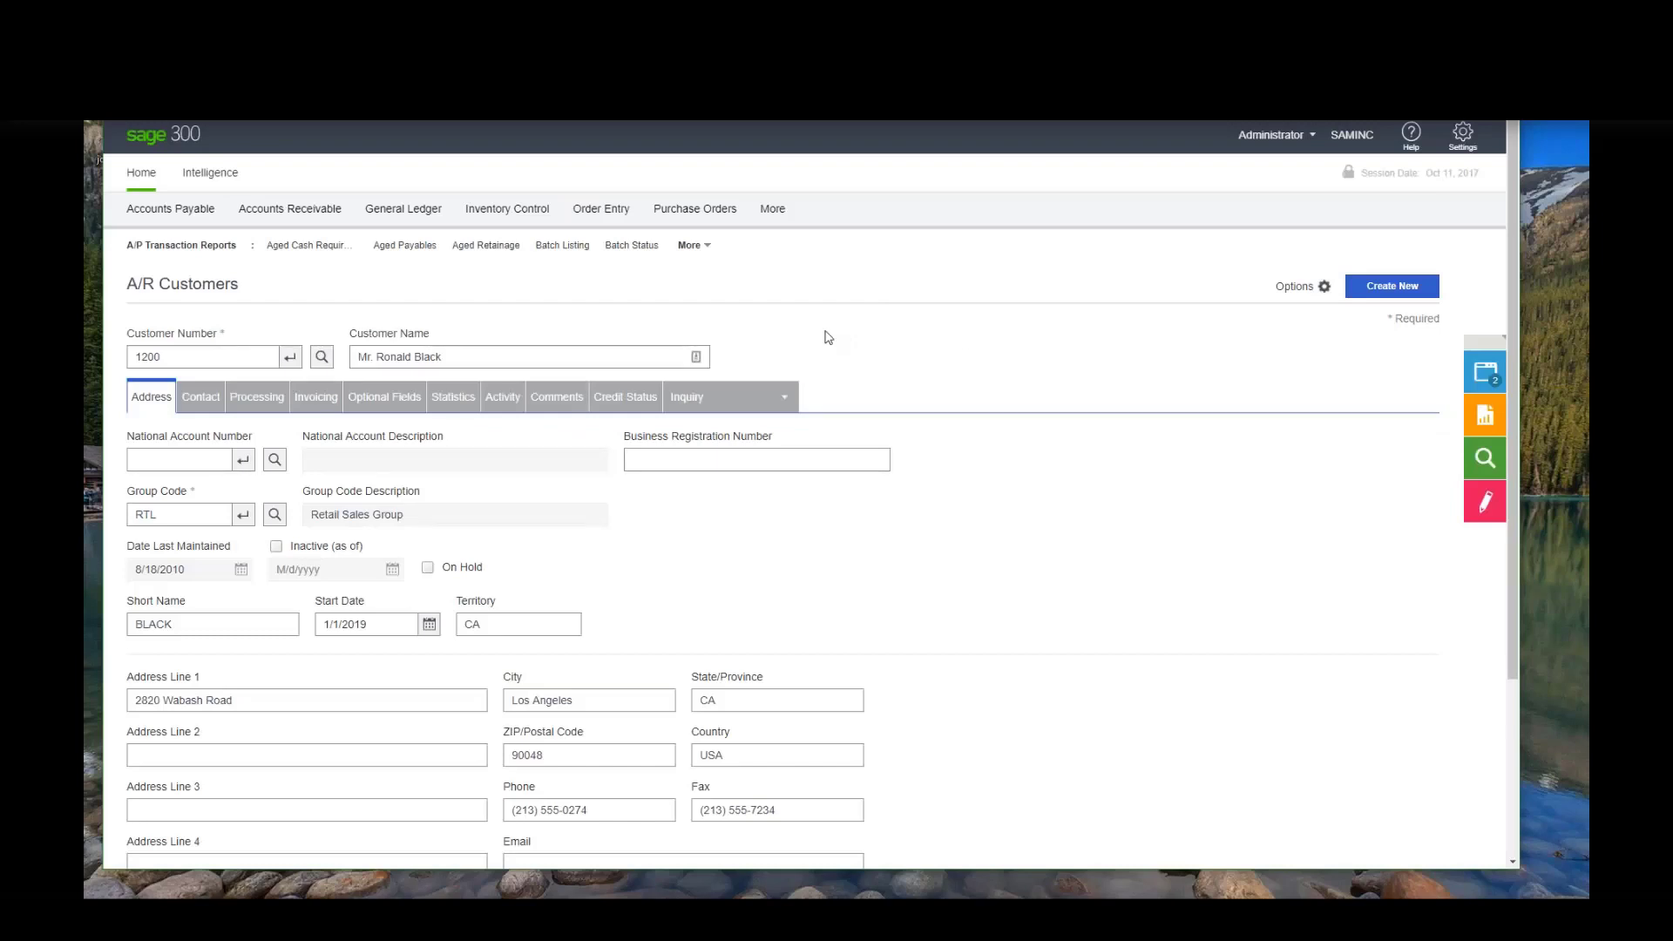
{"action": "double_click", "coordinate": [199, 358]}
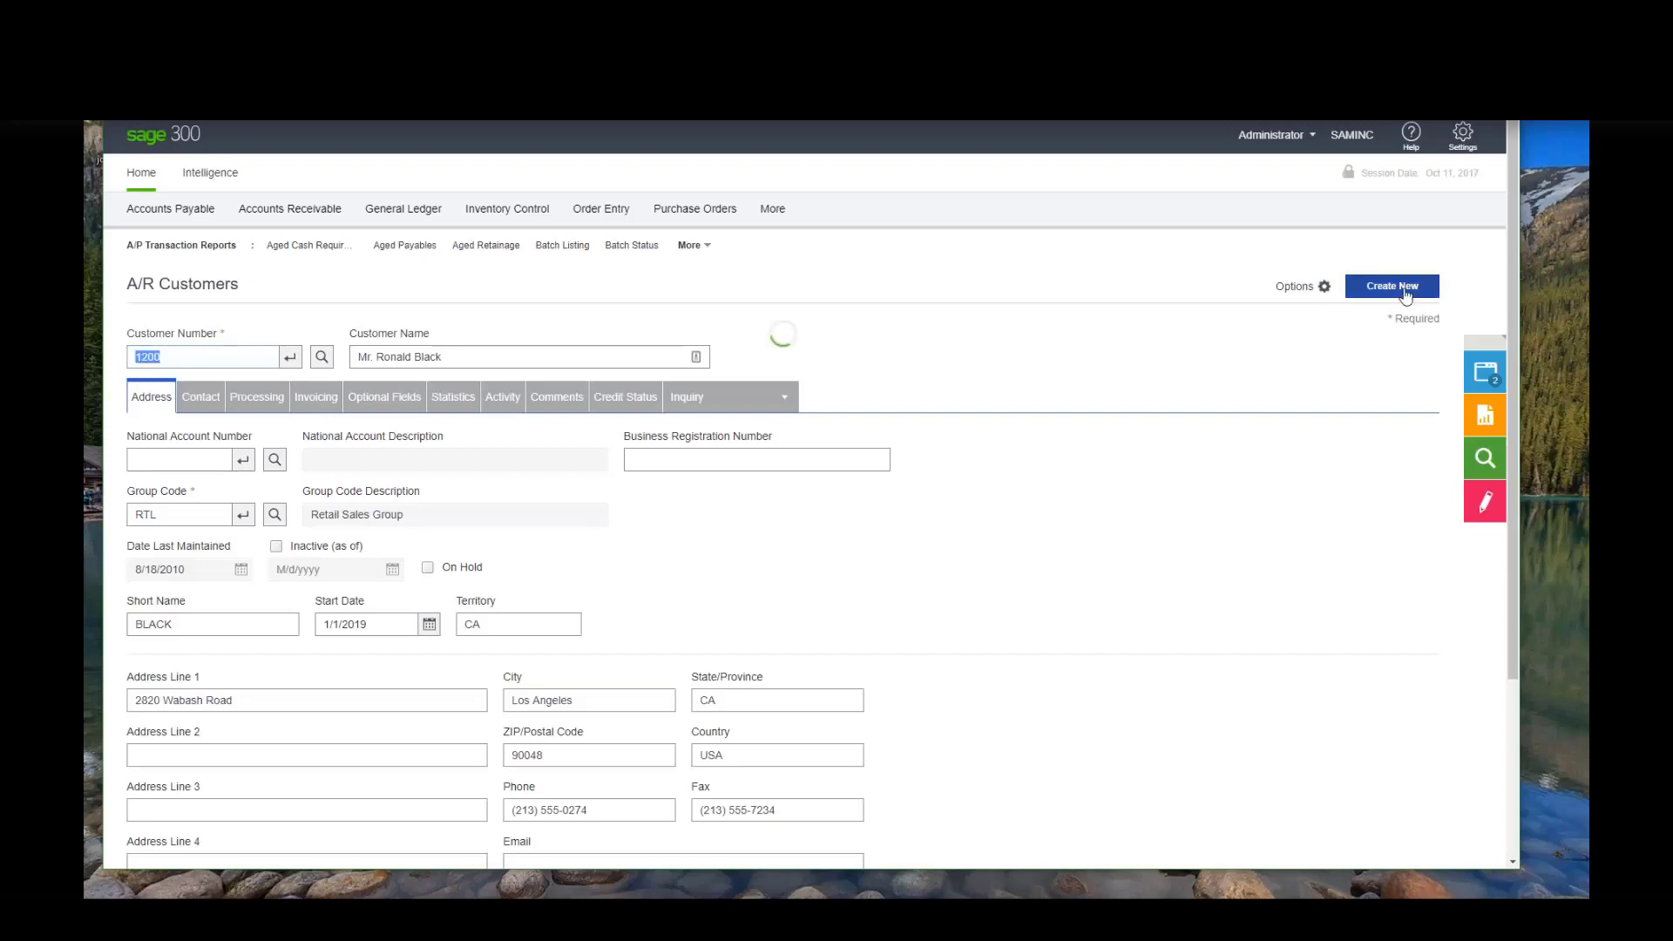
{"action": "left_click", "coordinate": [1405, 291]}
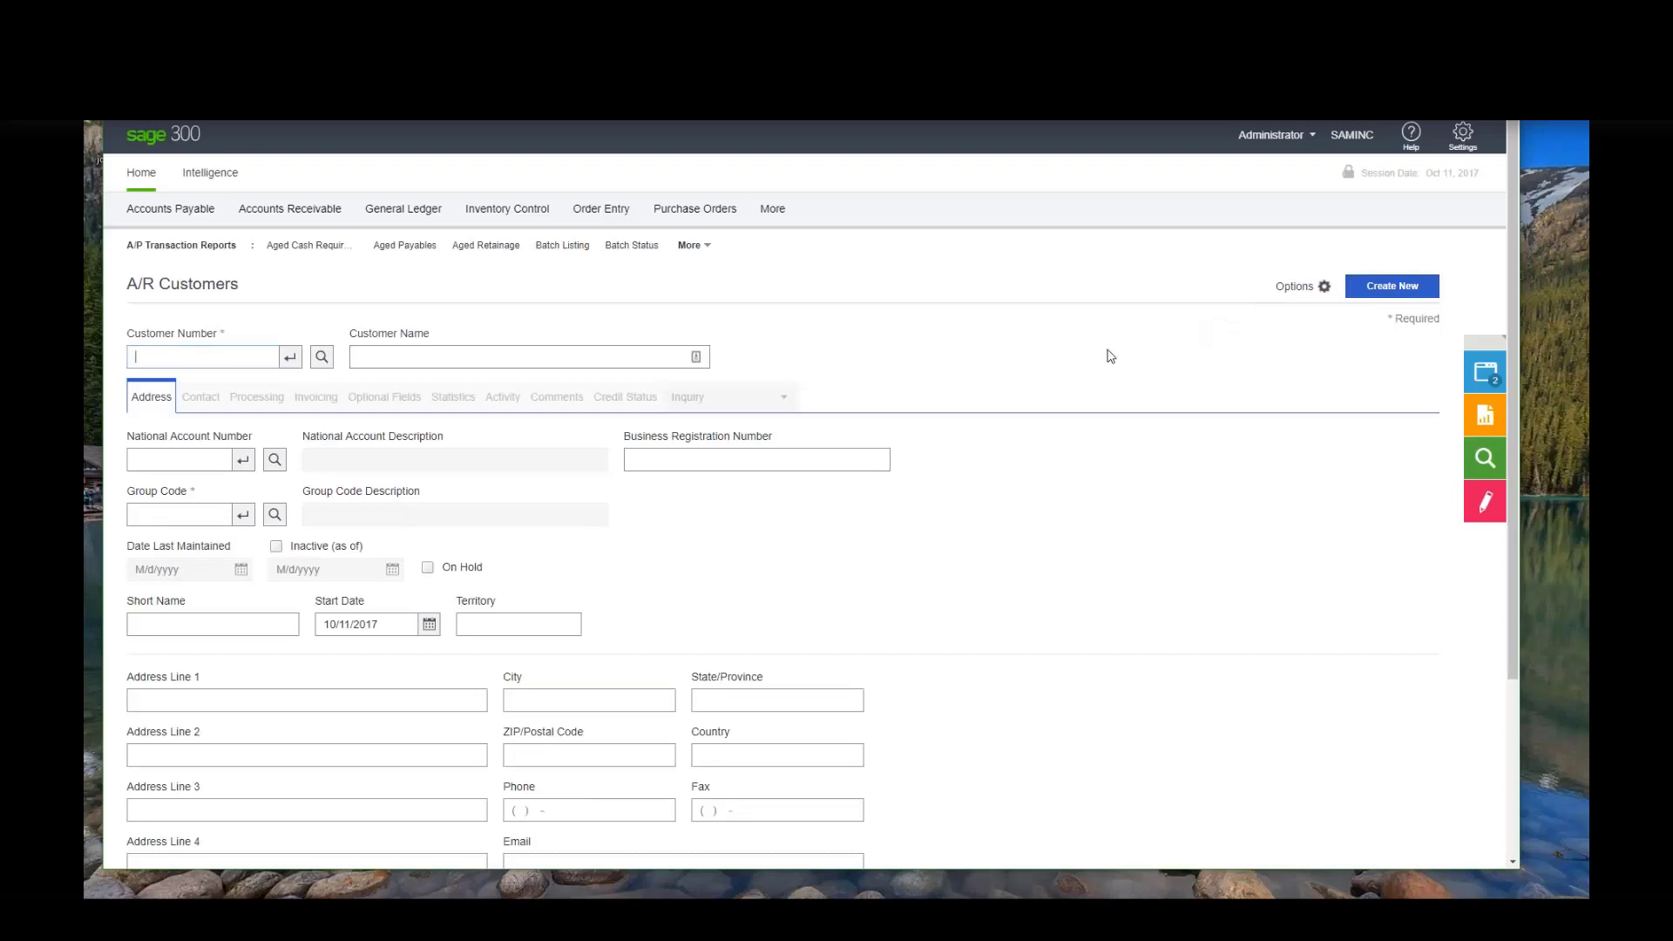
{"action": "scroll", "coordinate": [1109, 356], "scroll_direction": "down", "scroll_amount": 3}
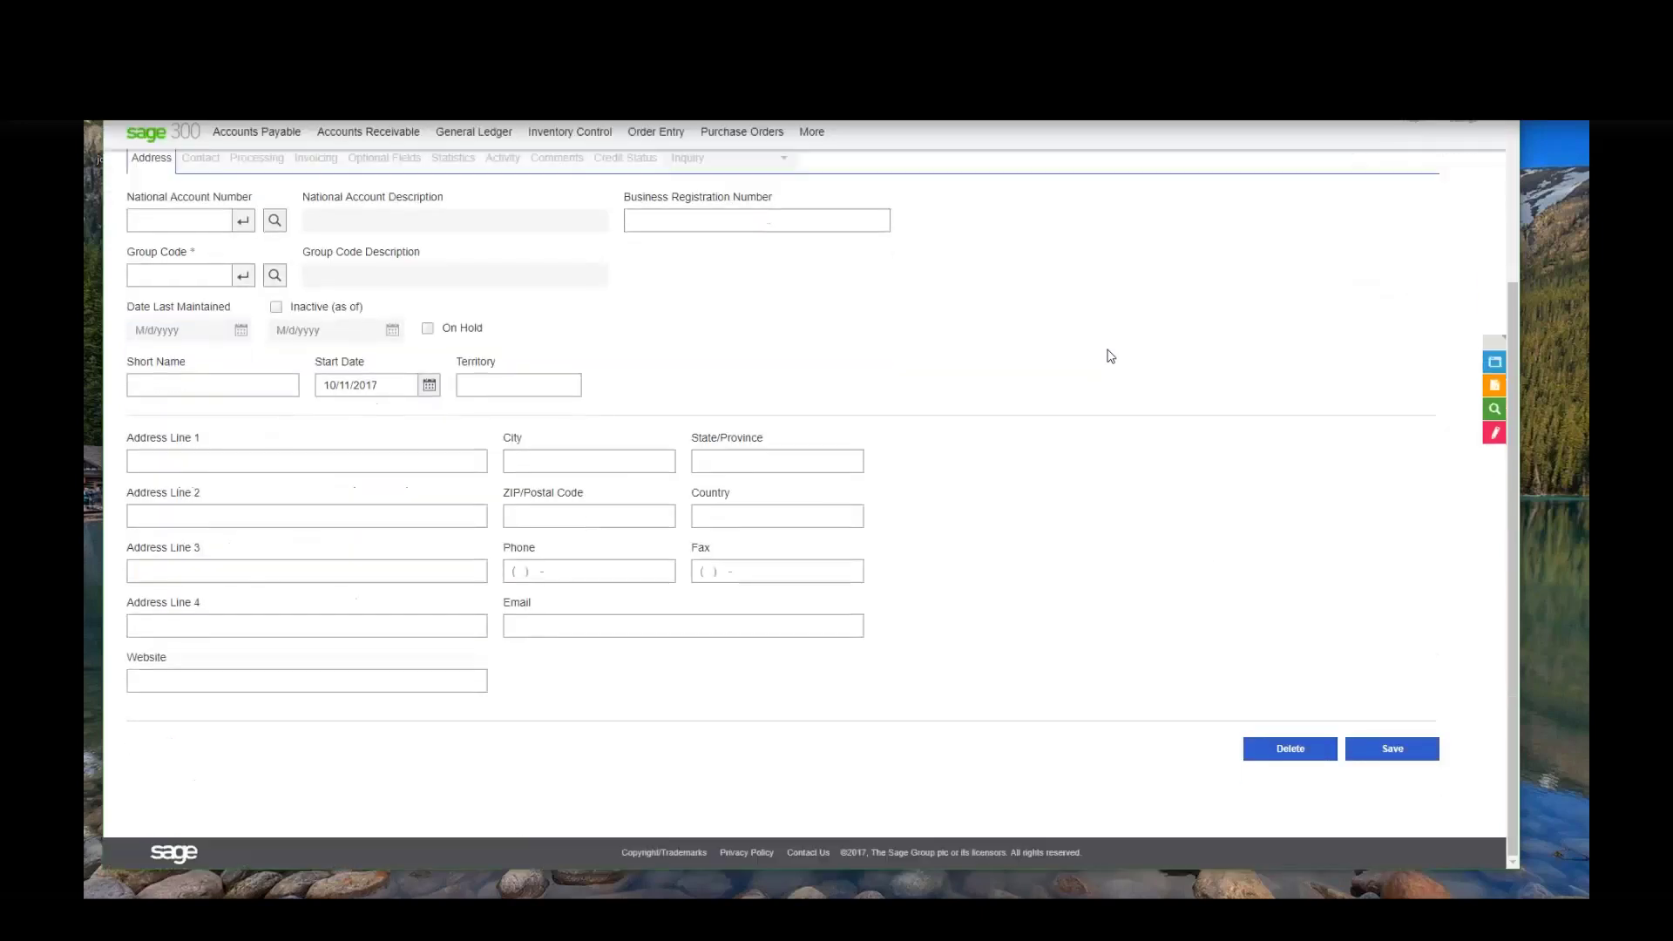
{"action": "scroll", "coordinate": [1298, 669], "scroll_direction": "up", "scroll_amount": 3}
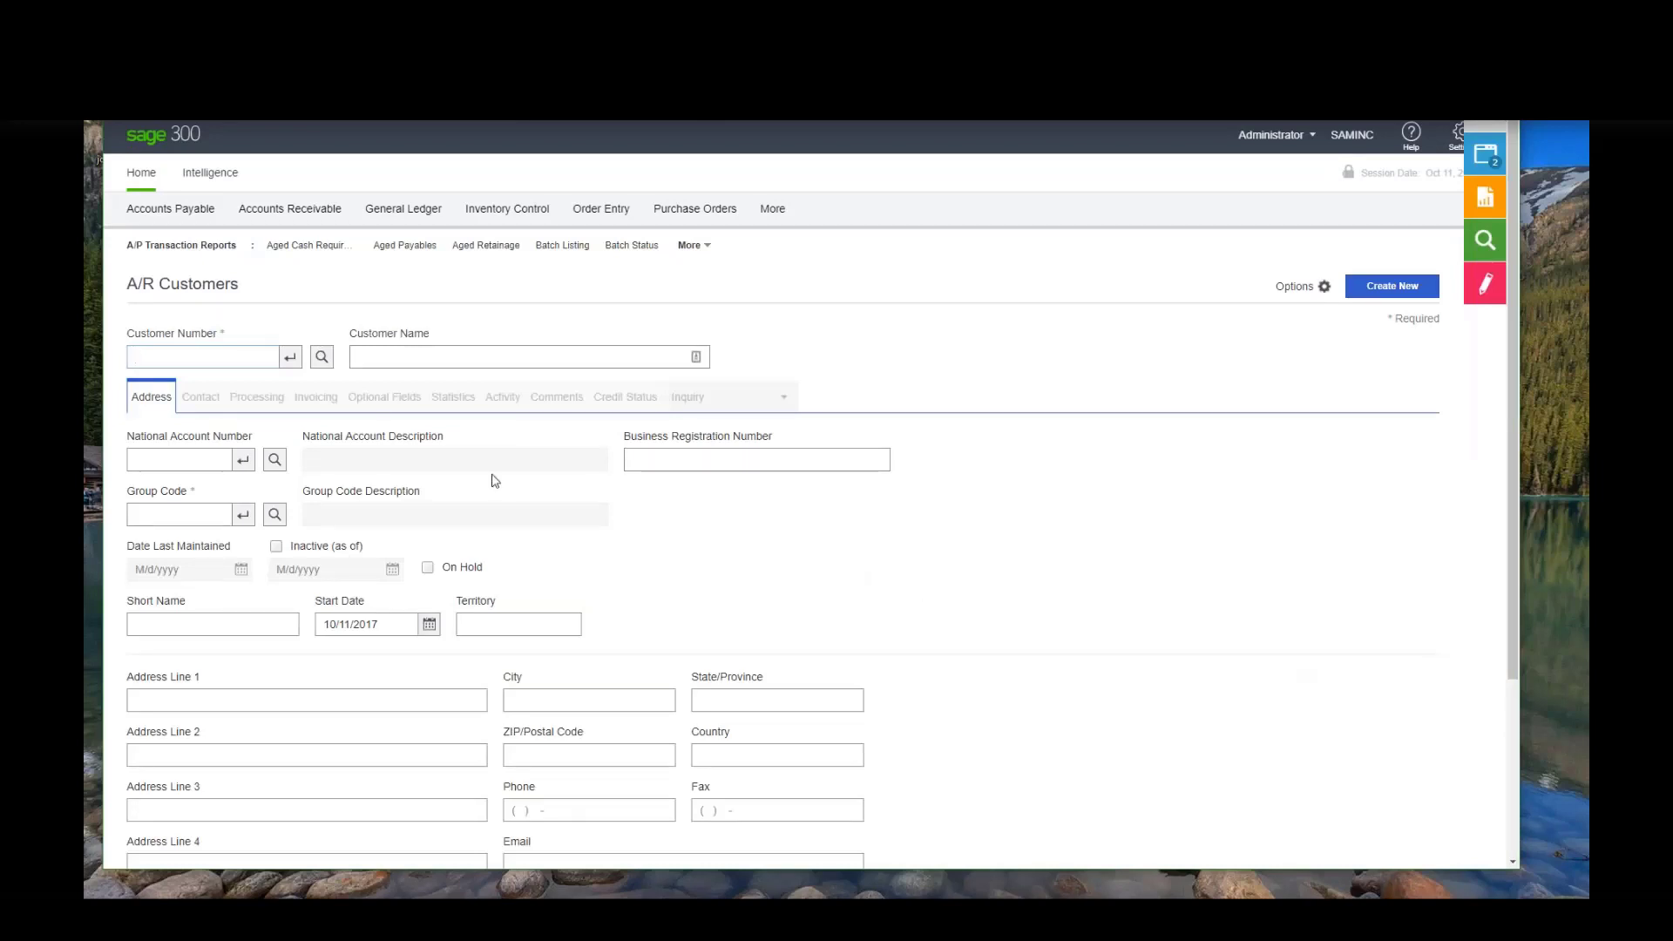
Step: Open the Customer Number finder and add the User column to its grid
{"action": "left_click", "coordinate": [324, 364]}
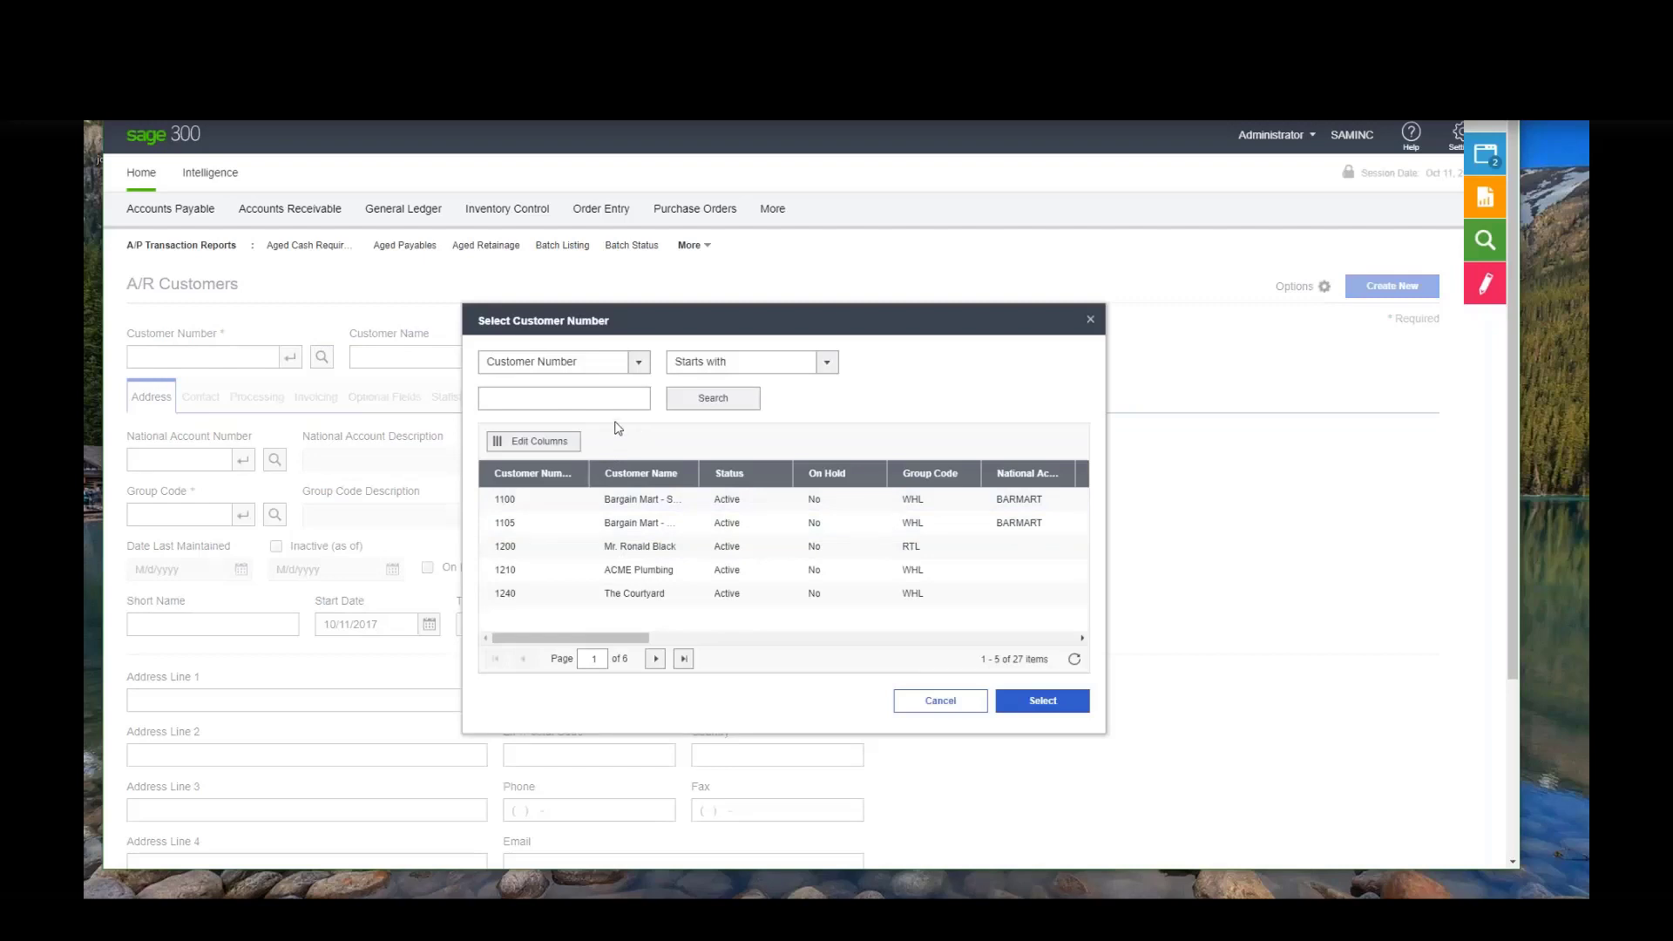
{"action": "left_click", "coordinate": [533, 444]}
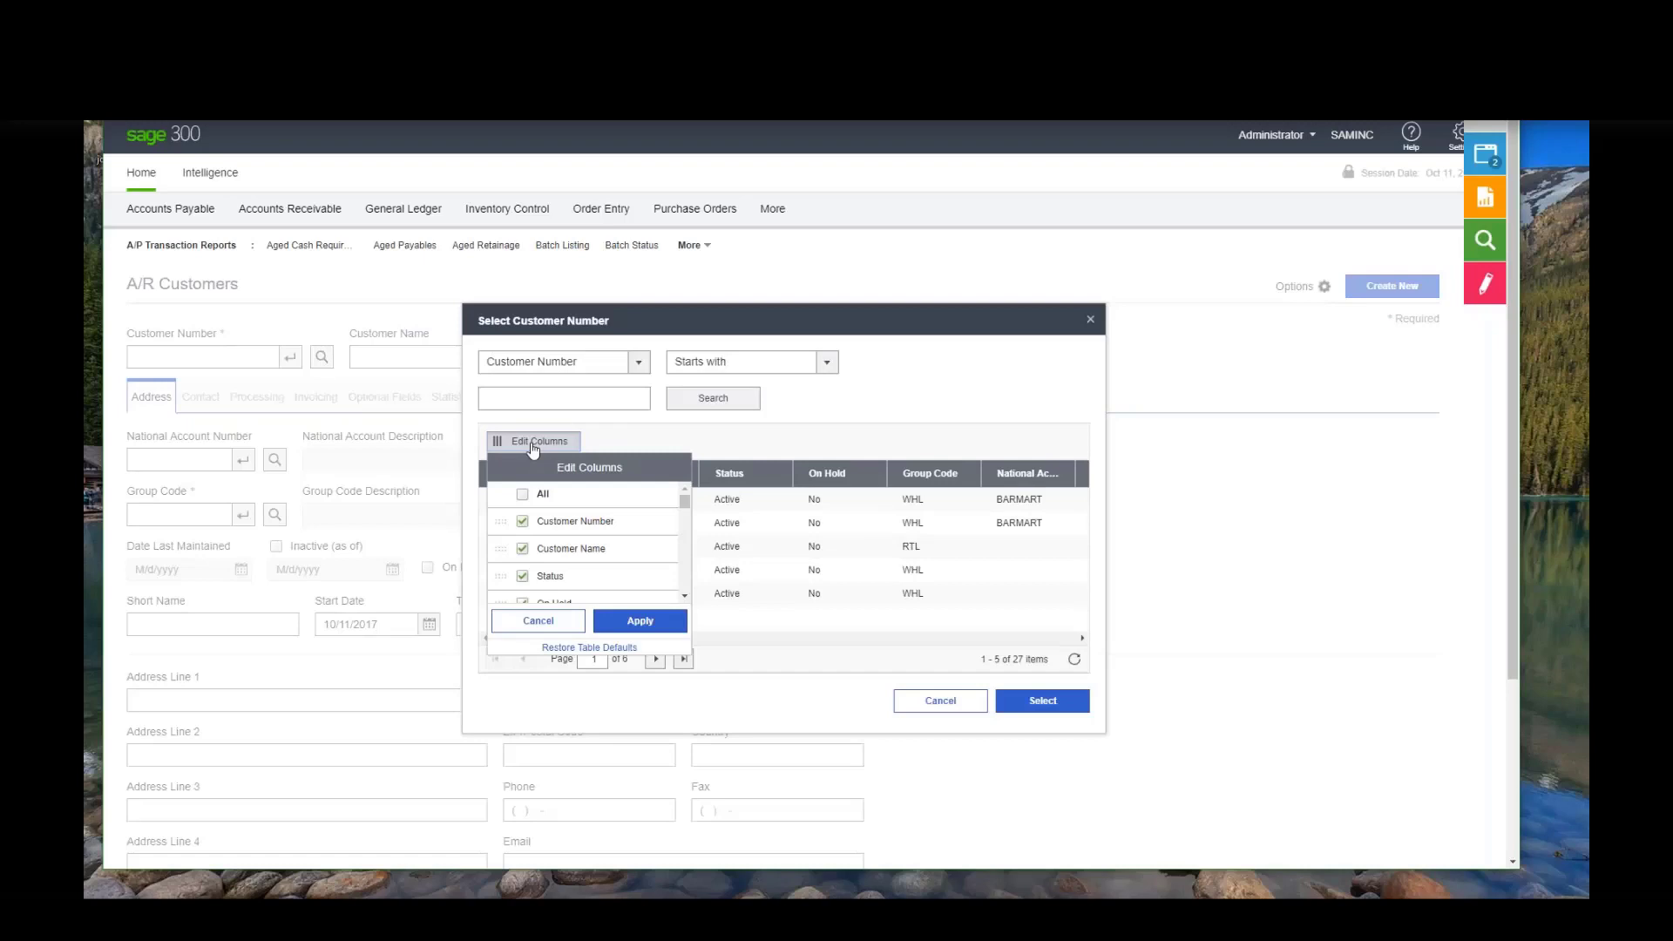
{"action": "left_click_drag", "start_coordinate": [685, 509], "coordinate": [682, 597]}
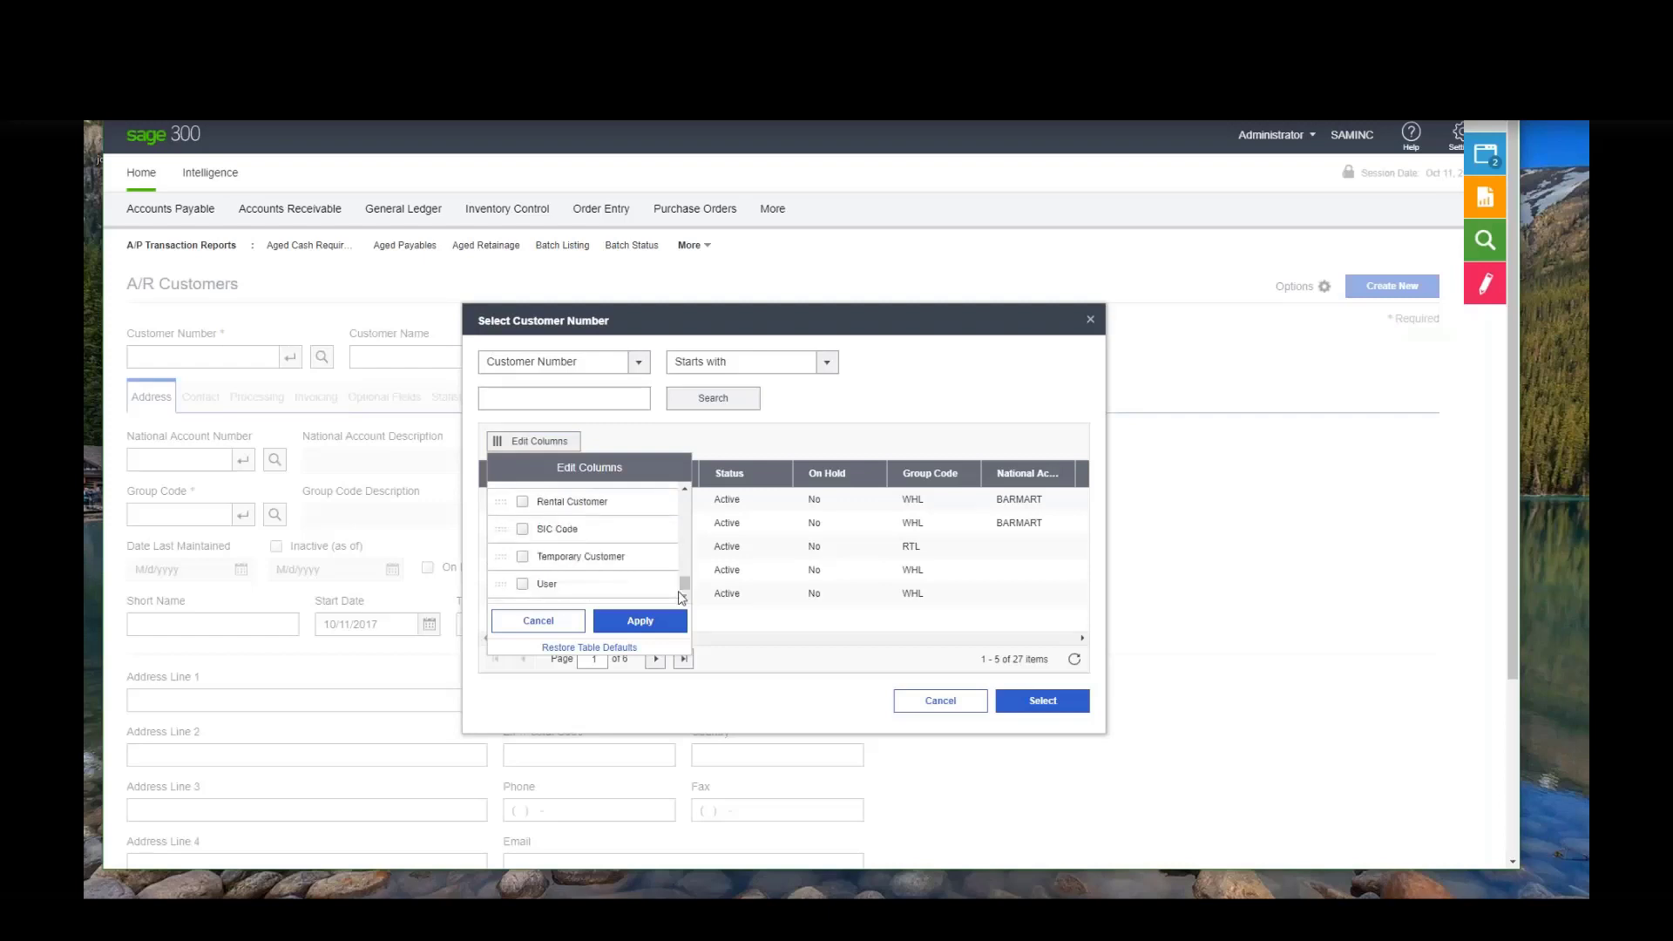
{"action": "scroll", "coordinate": [687, 520], "scroll_direction": "up", "scroll_amount": 2}
{"action": "scroll", "coordinate": [686, 549], "scroll_direction": "up", "scroll_amount": 10}
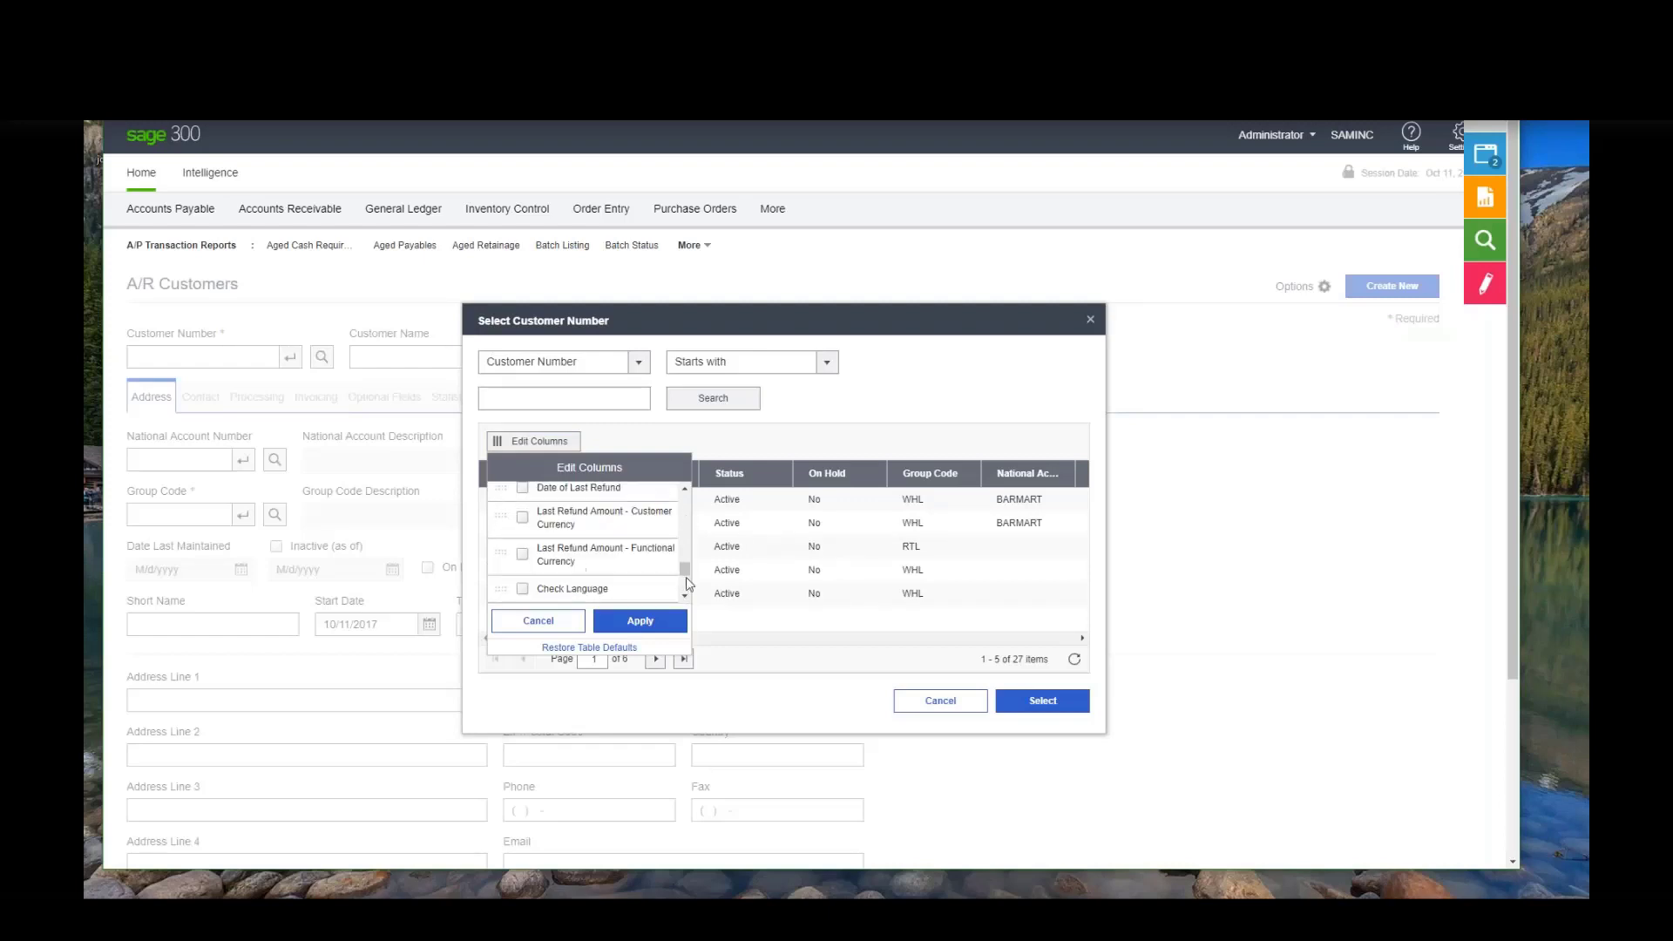
{"action": "scroll", "coordinate": [688, 571], "scroll_direction": "down", "scroll_amount": 6}
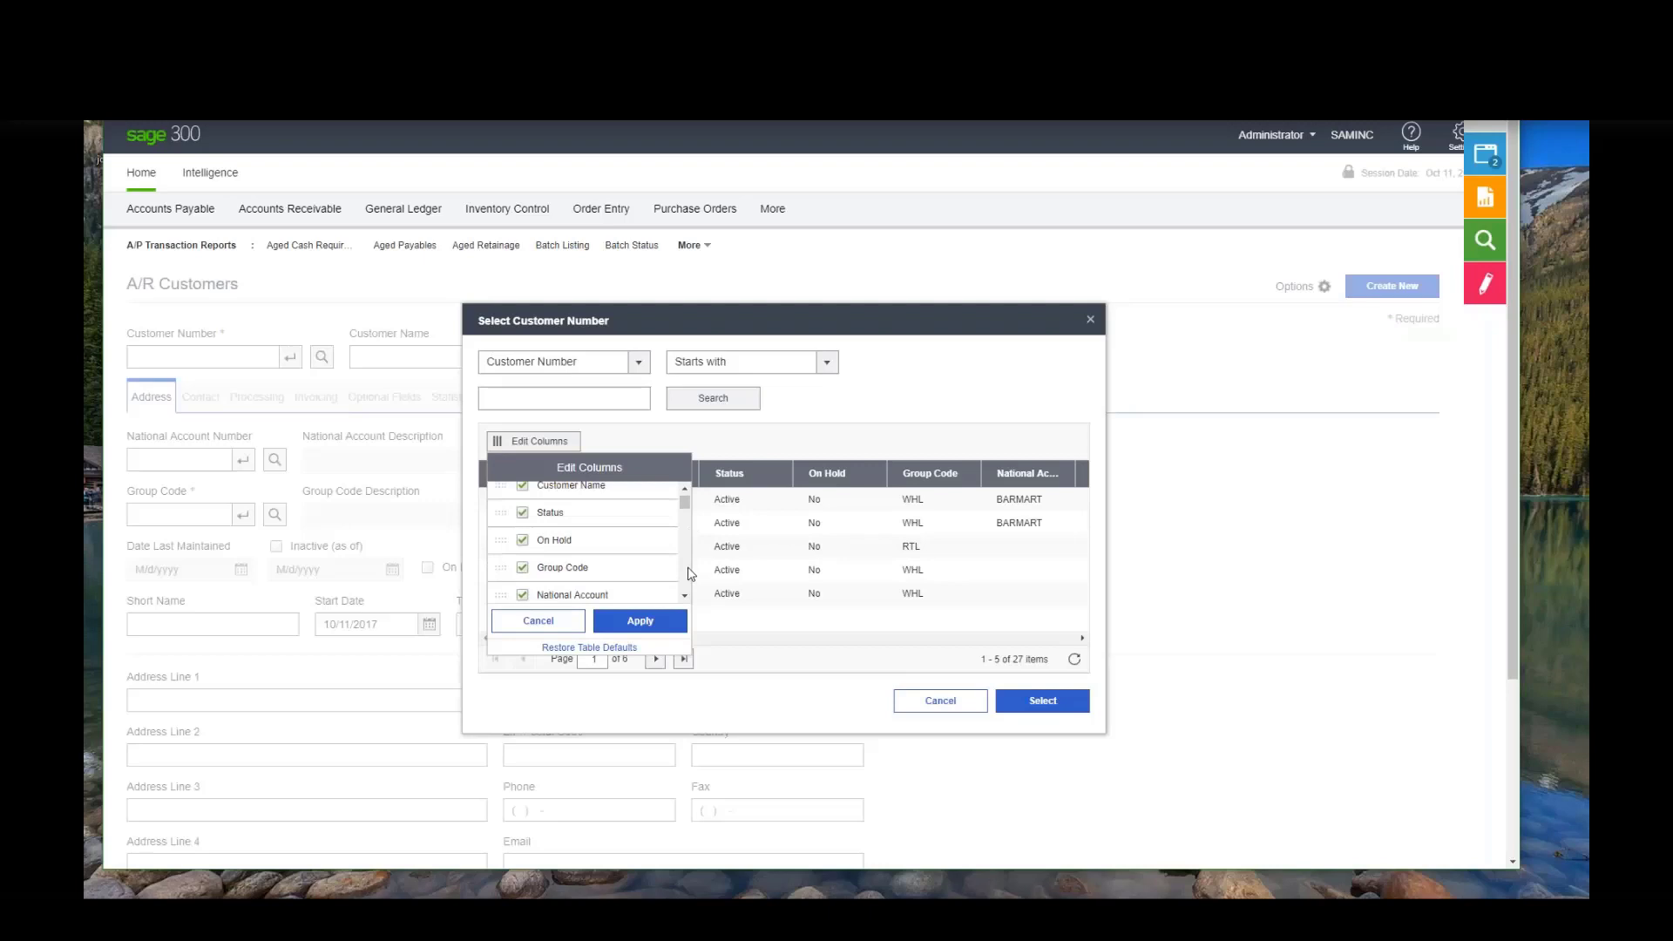
{"action": "scroll", "coordinate": [688, 557], "scroll_direction": "down", "scroll_amount": 3}
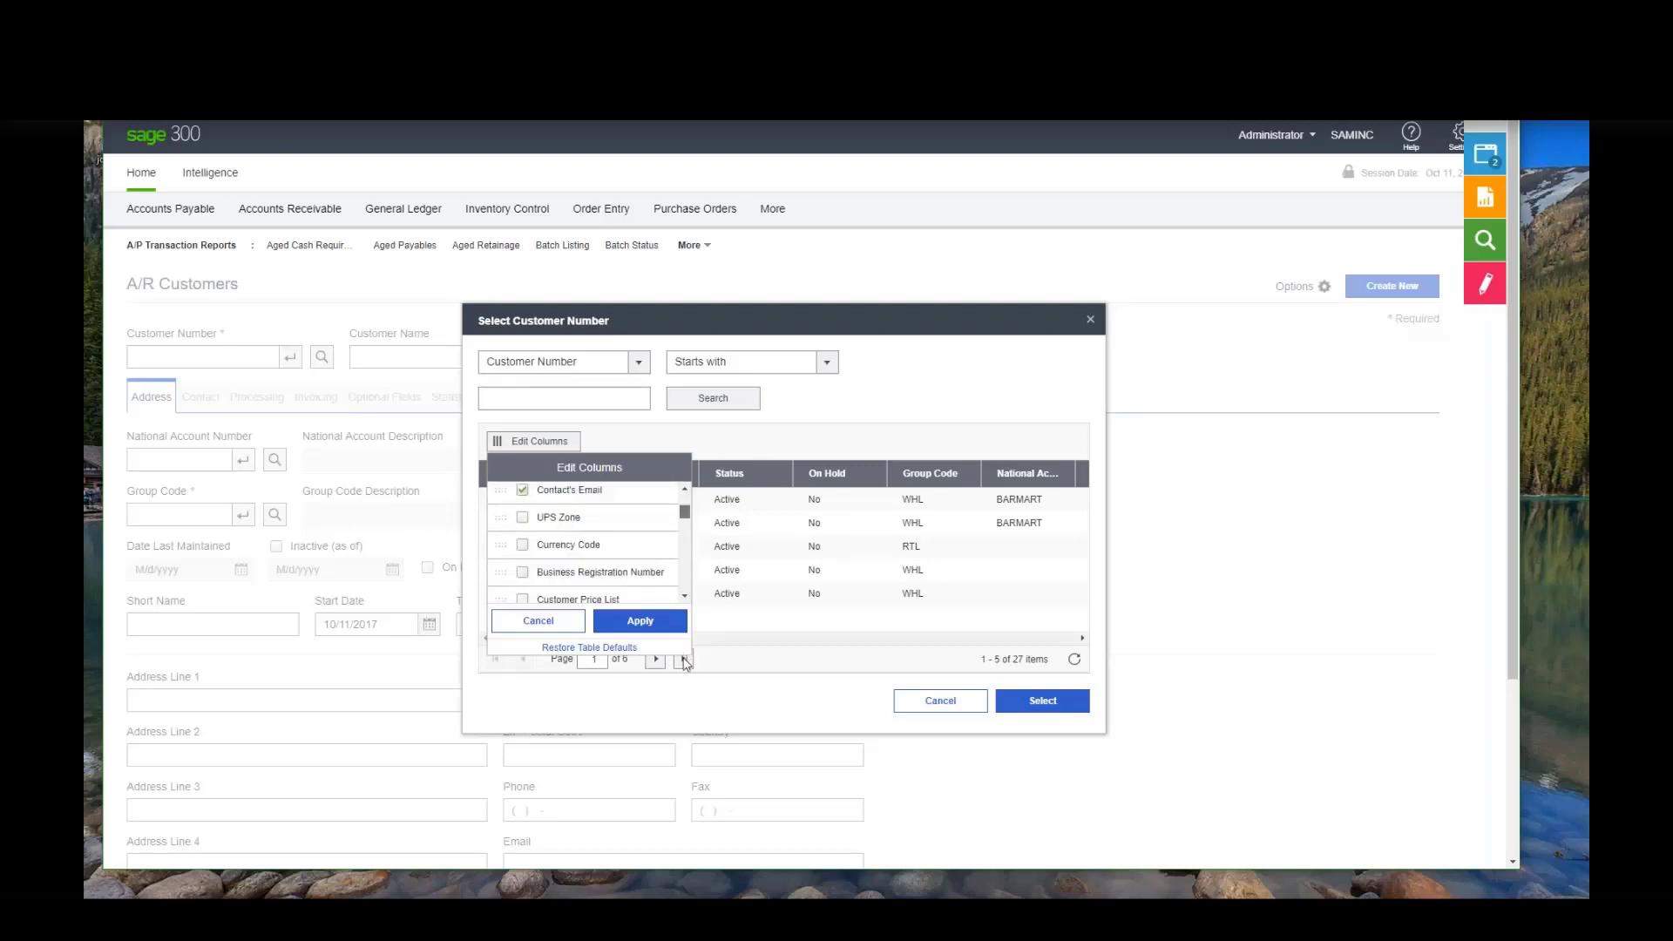
{"action": "scroll", "coordinate": [602, 558], "scroll_direction": "down", "scroll_amount": 5}
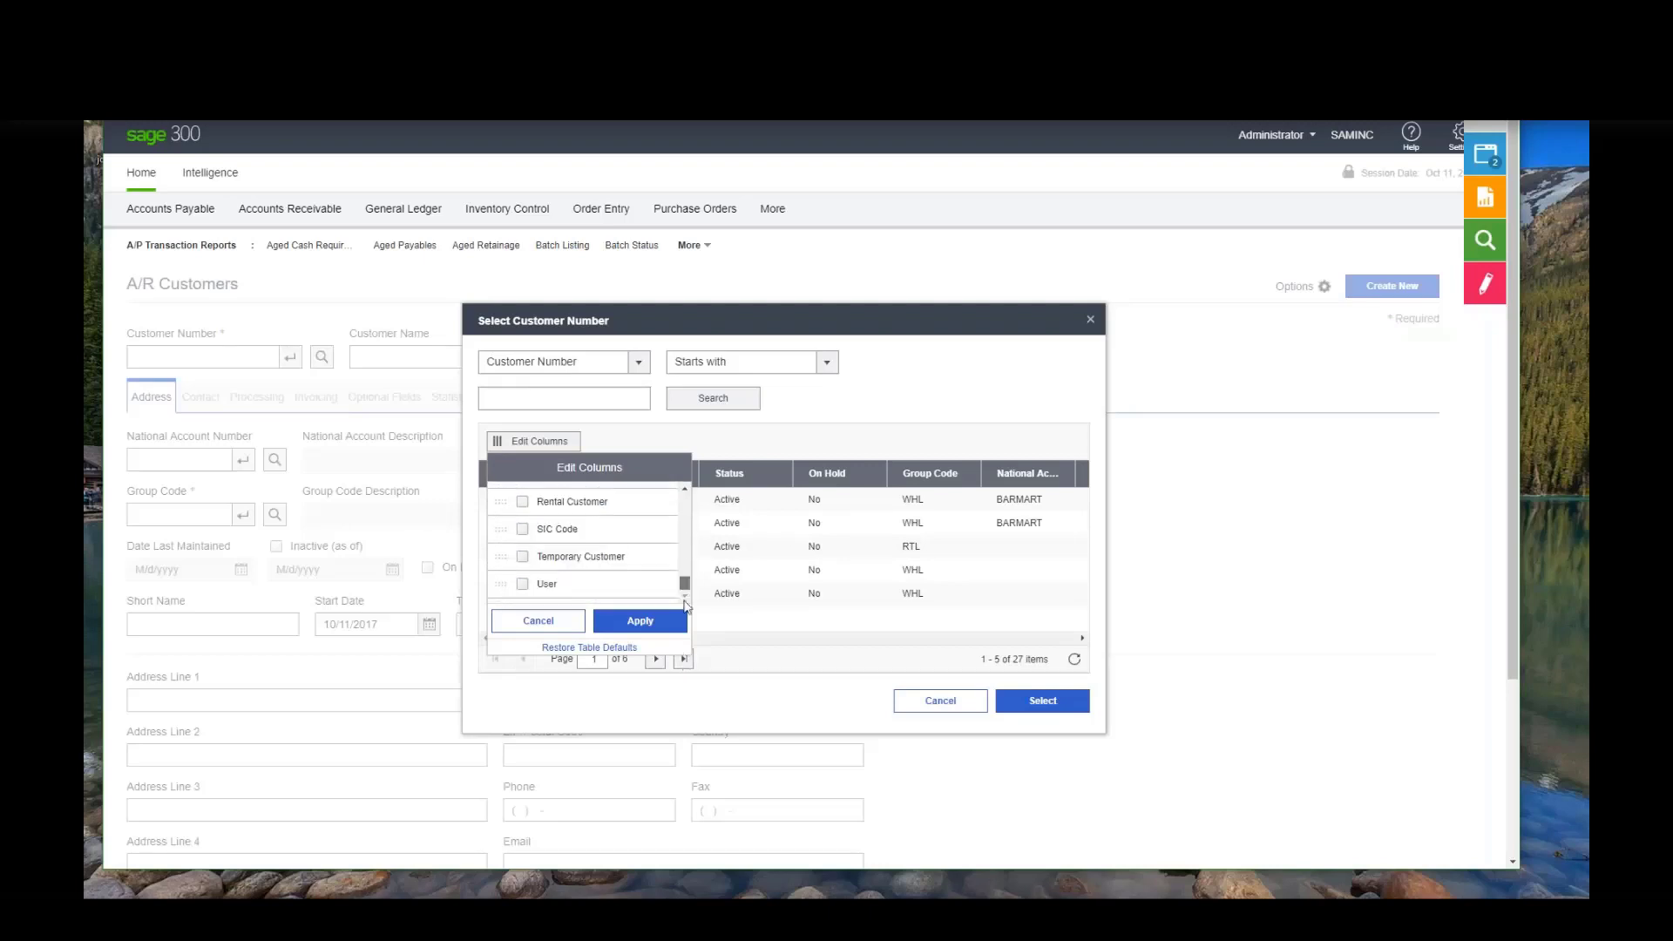
{"action": "left_click", "coordinate": [523, 584]}
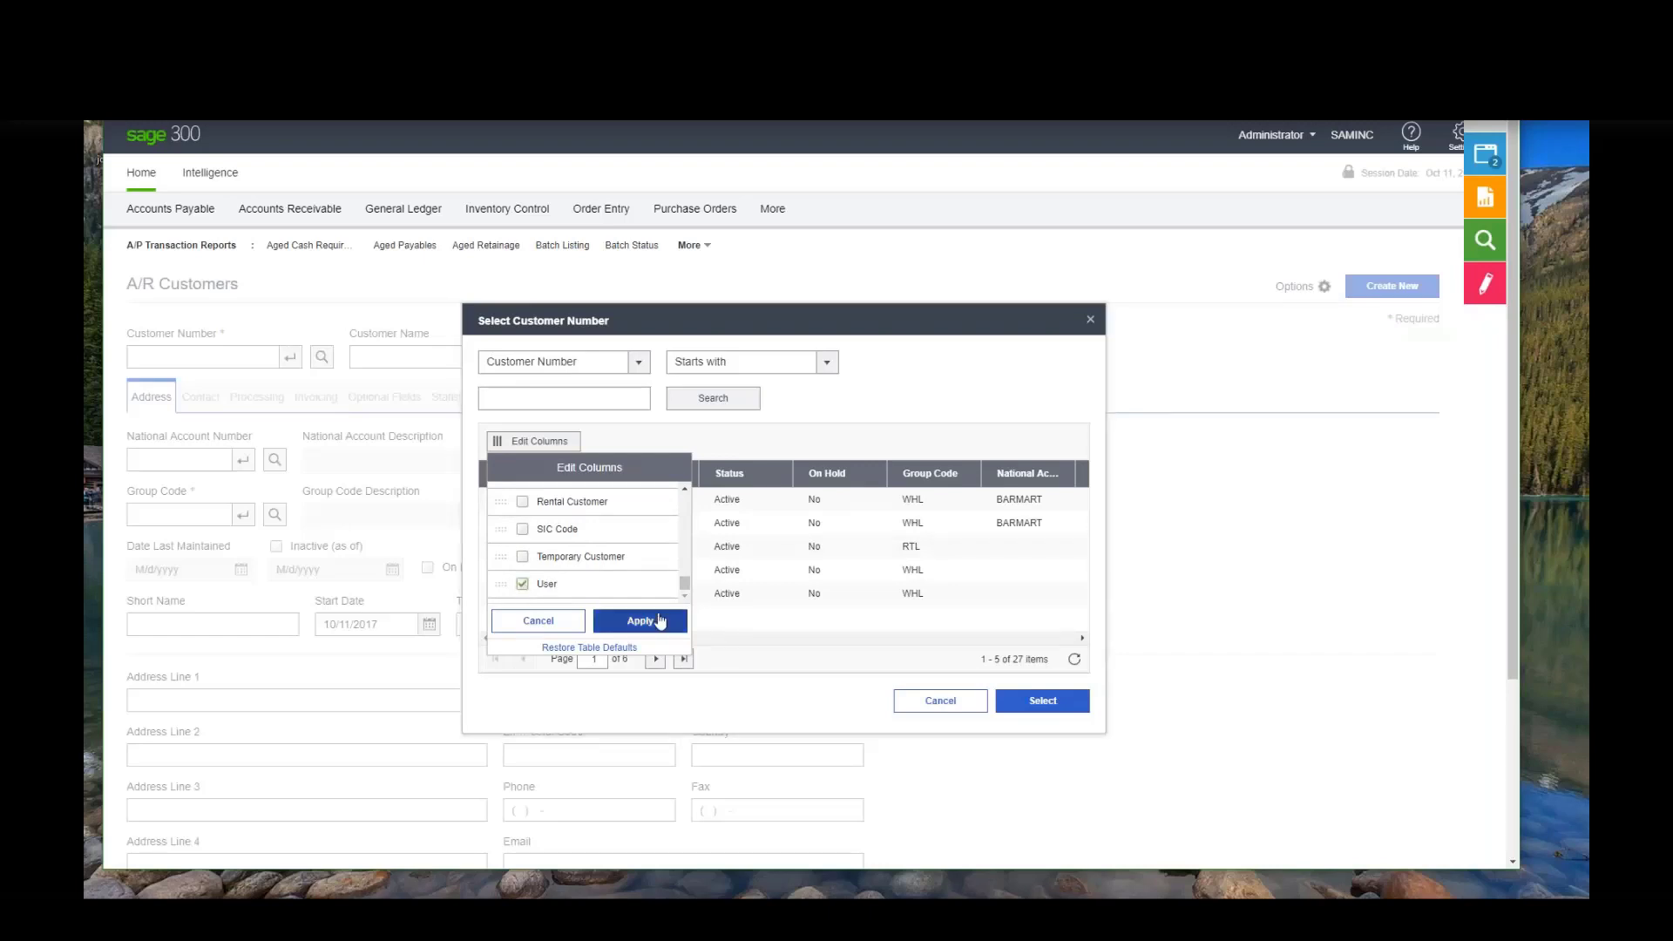
{"action": "left_click", "coordinate": [658, 621]}
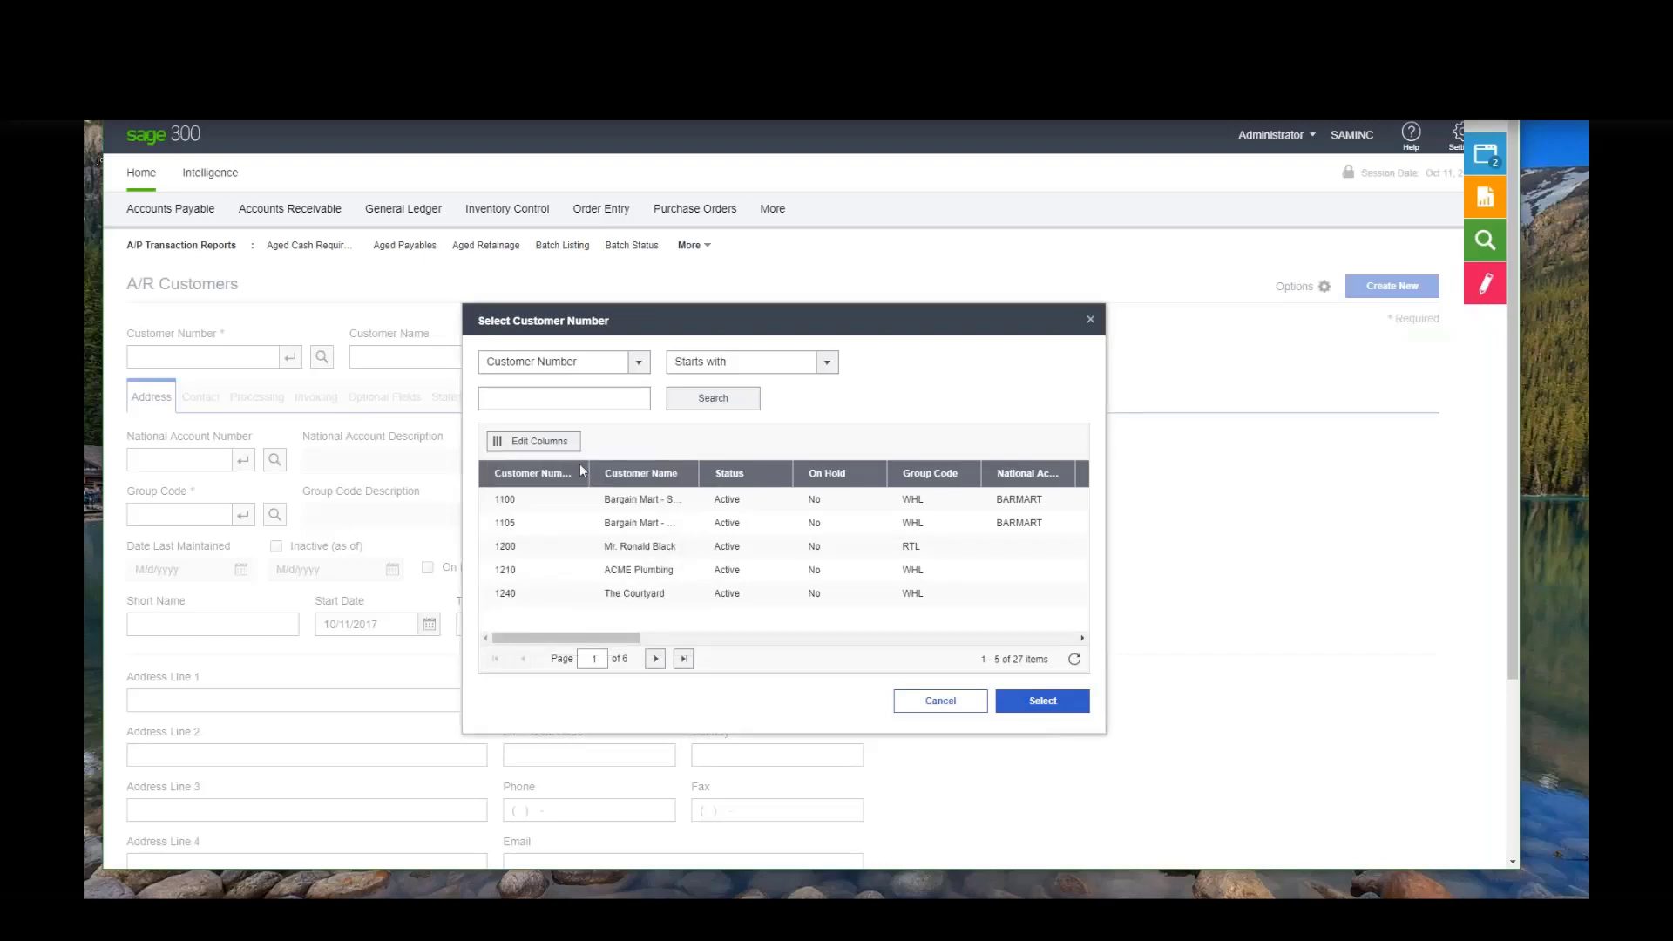
Step: Move the User column earlier in the finder's column order and apply it
{"action": "left_click", "coordinate": [533, 441]}
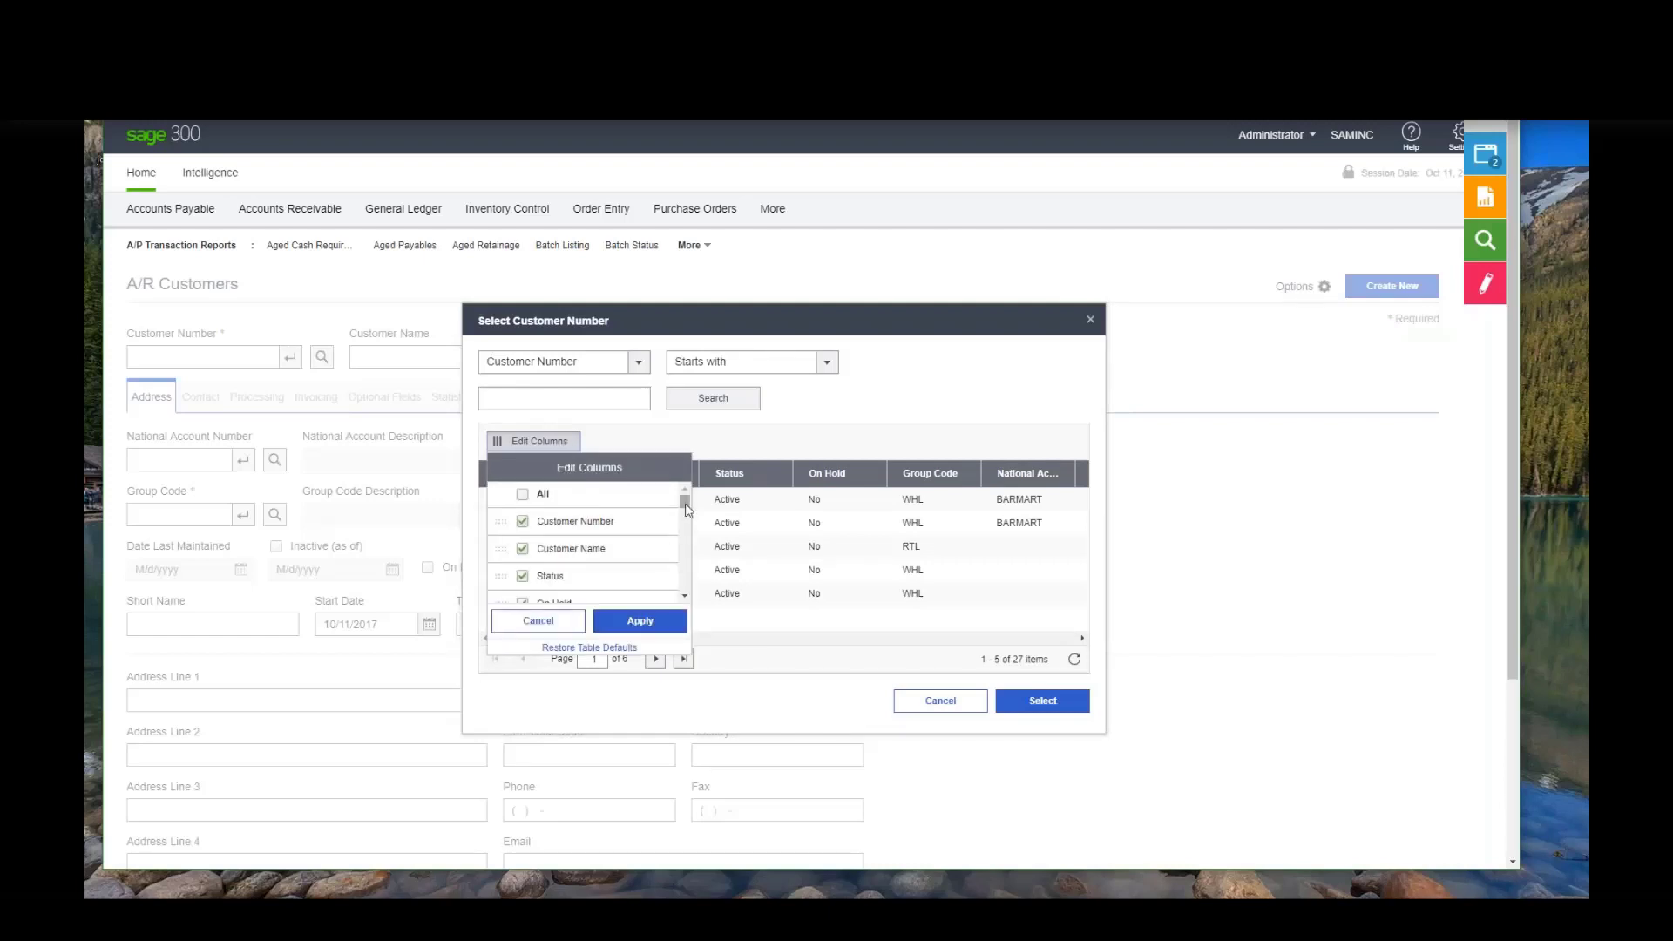
{"action": "mouse_move", "coordinate": [685, 510]}
{"action": "left_mouse_down"}
{"action": "mouse_move", "coordinate": [685, 598]}
{"action": "mouse_move", "coordinate": [687, 514]}
{"action": "left_mouse_up"}
{"action": "left_click", "coordinate": [523, 571]}
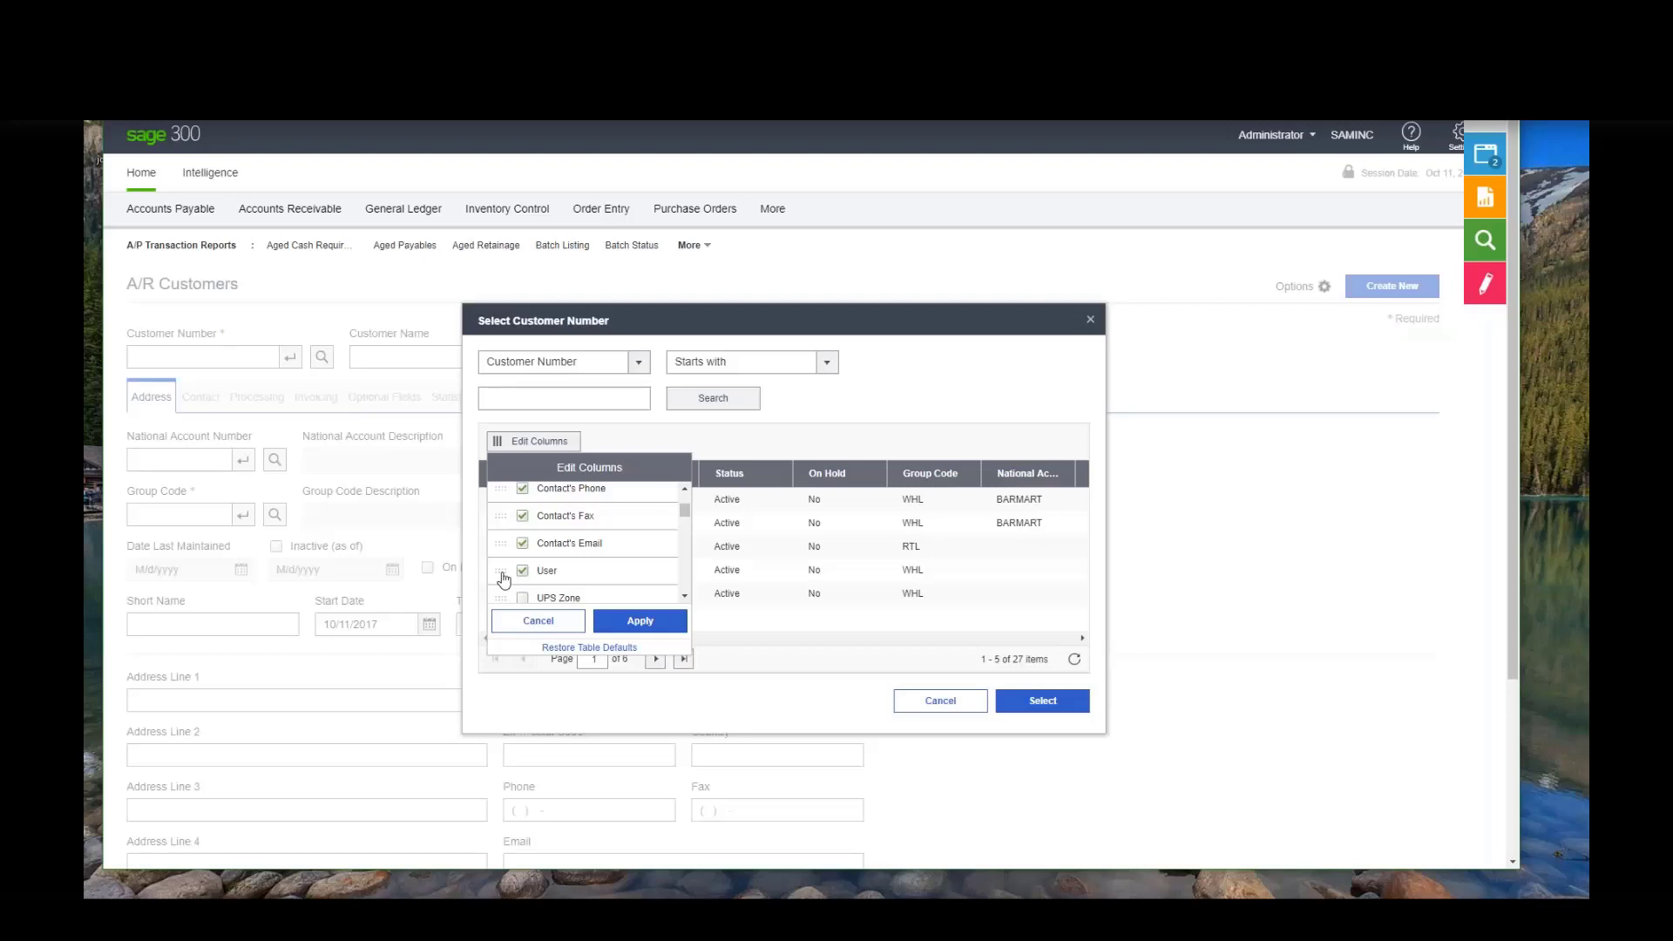
{"action": "left_click_drag", "start_coordinate": [503, 579], "coordinate": [507, 528]}
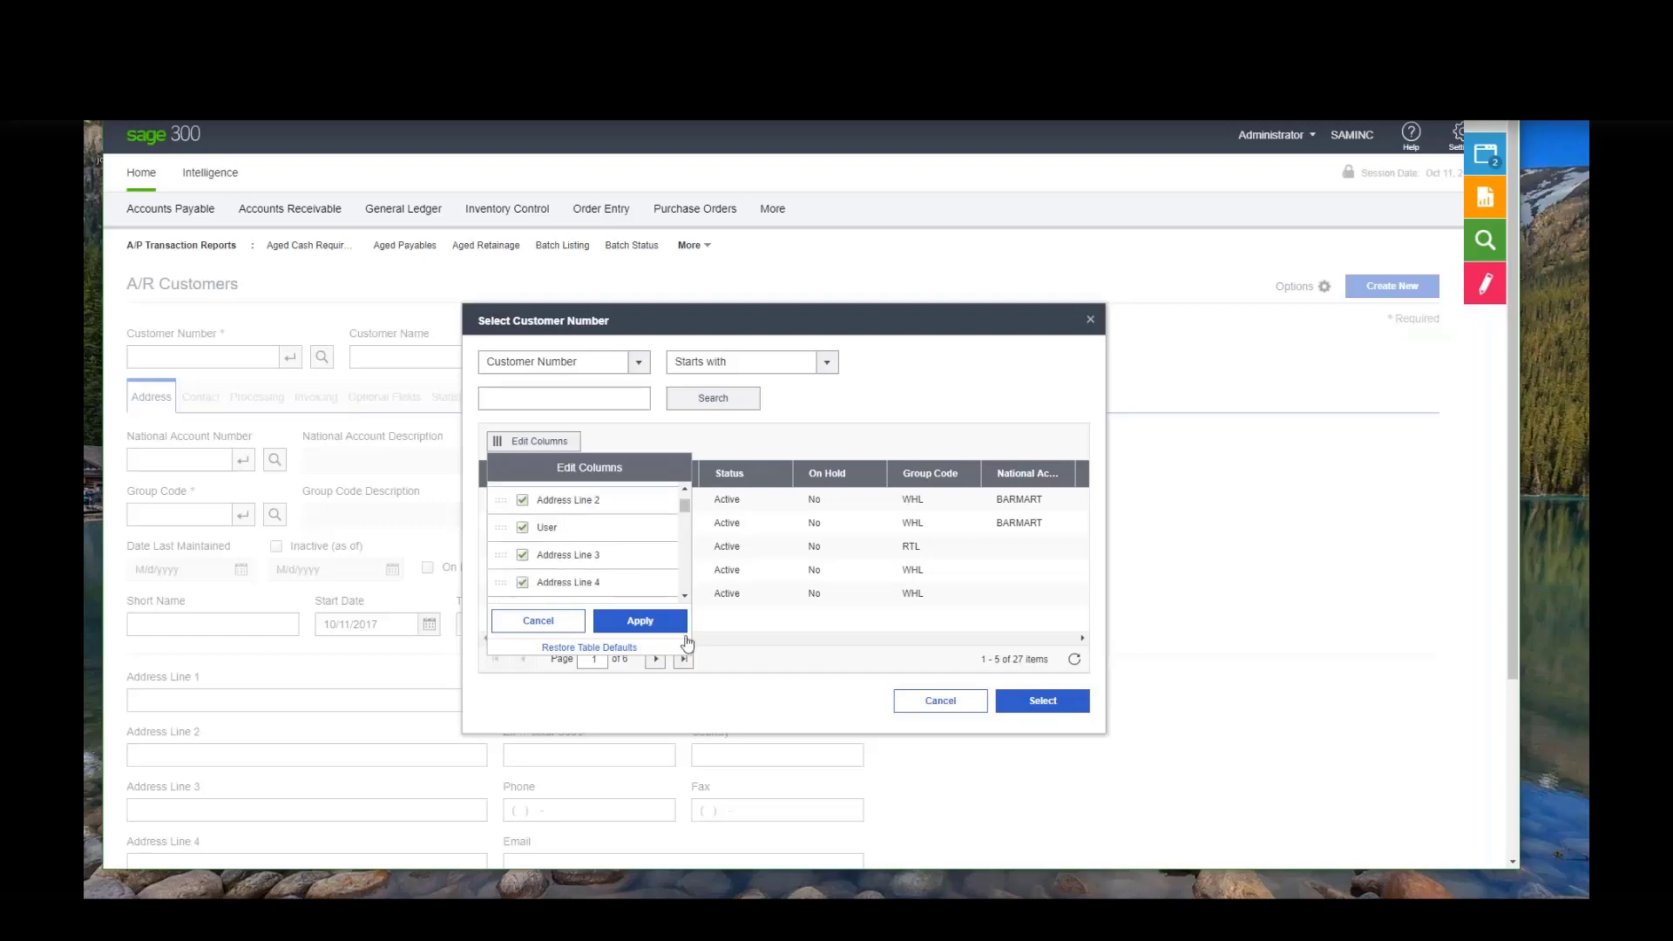
{"action": "left_click", "coordinate": [645, 622]}
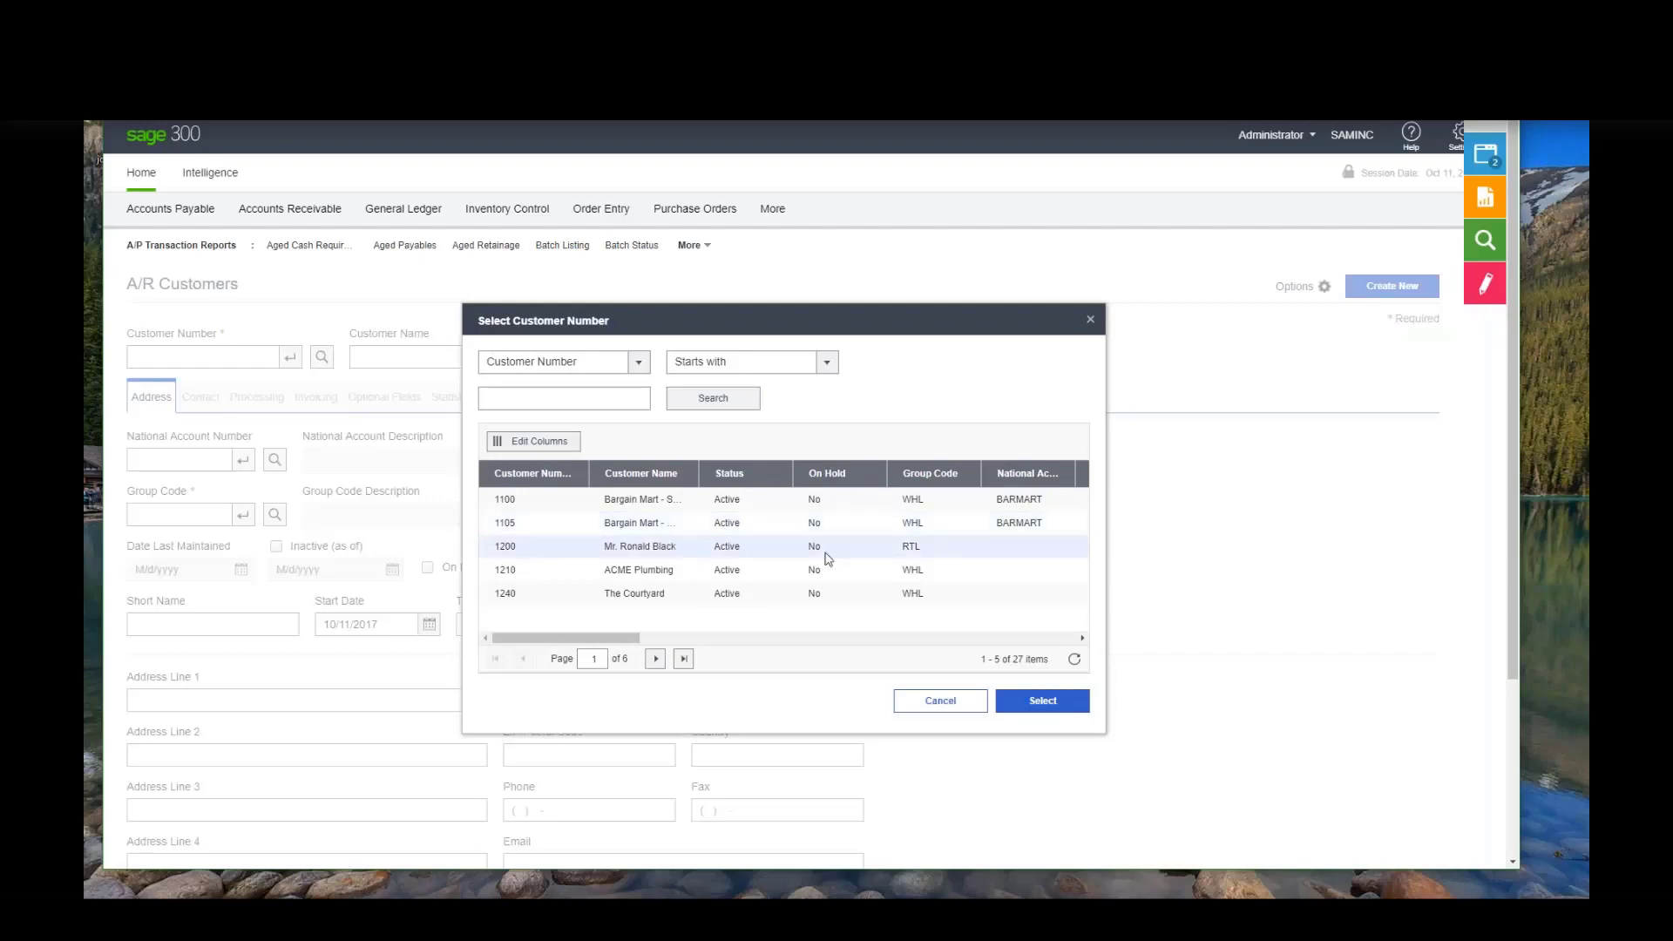
{"action": "left_click_drag", "start_coordinate": [627, 638], "coordinate": [1142, 672]}
{"action": "left_click_drag", "start_coordinate": [1002, 639], "coordinate": [529, 643]}
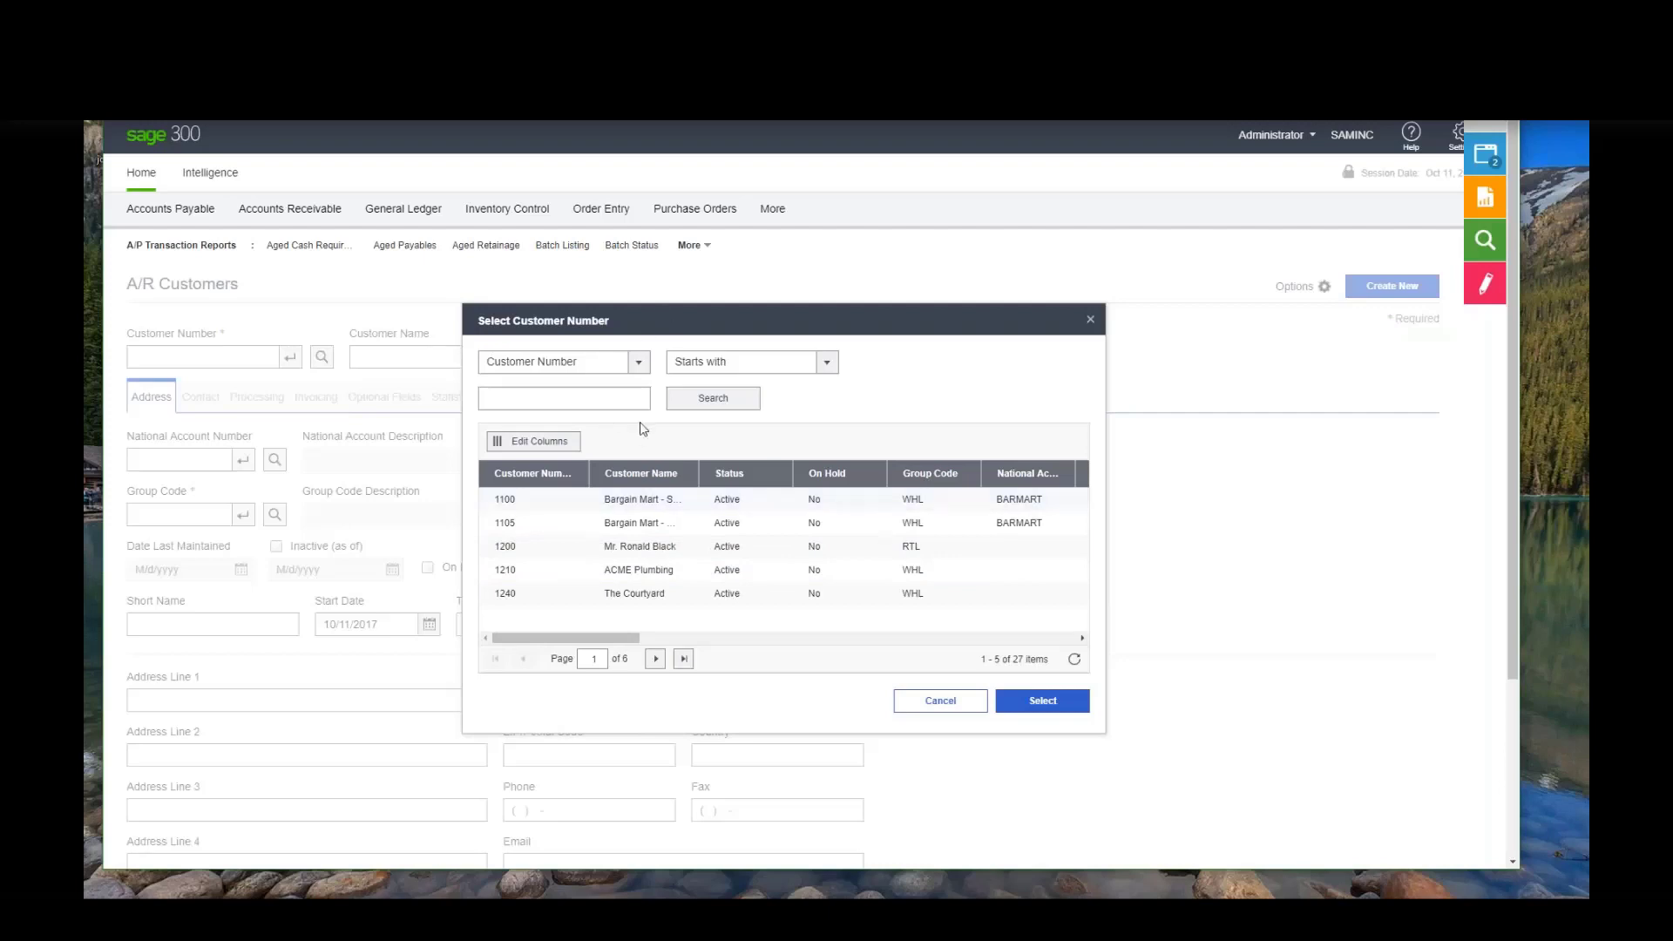
Step: Search the finder for customers whose Customer Name starts with R
{"action": "left_click", "coordinate": [826, 362]}
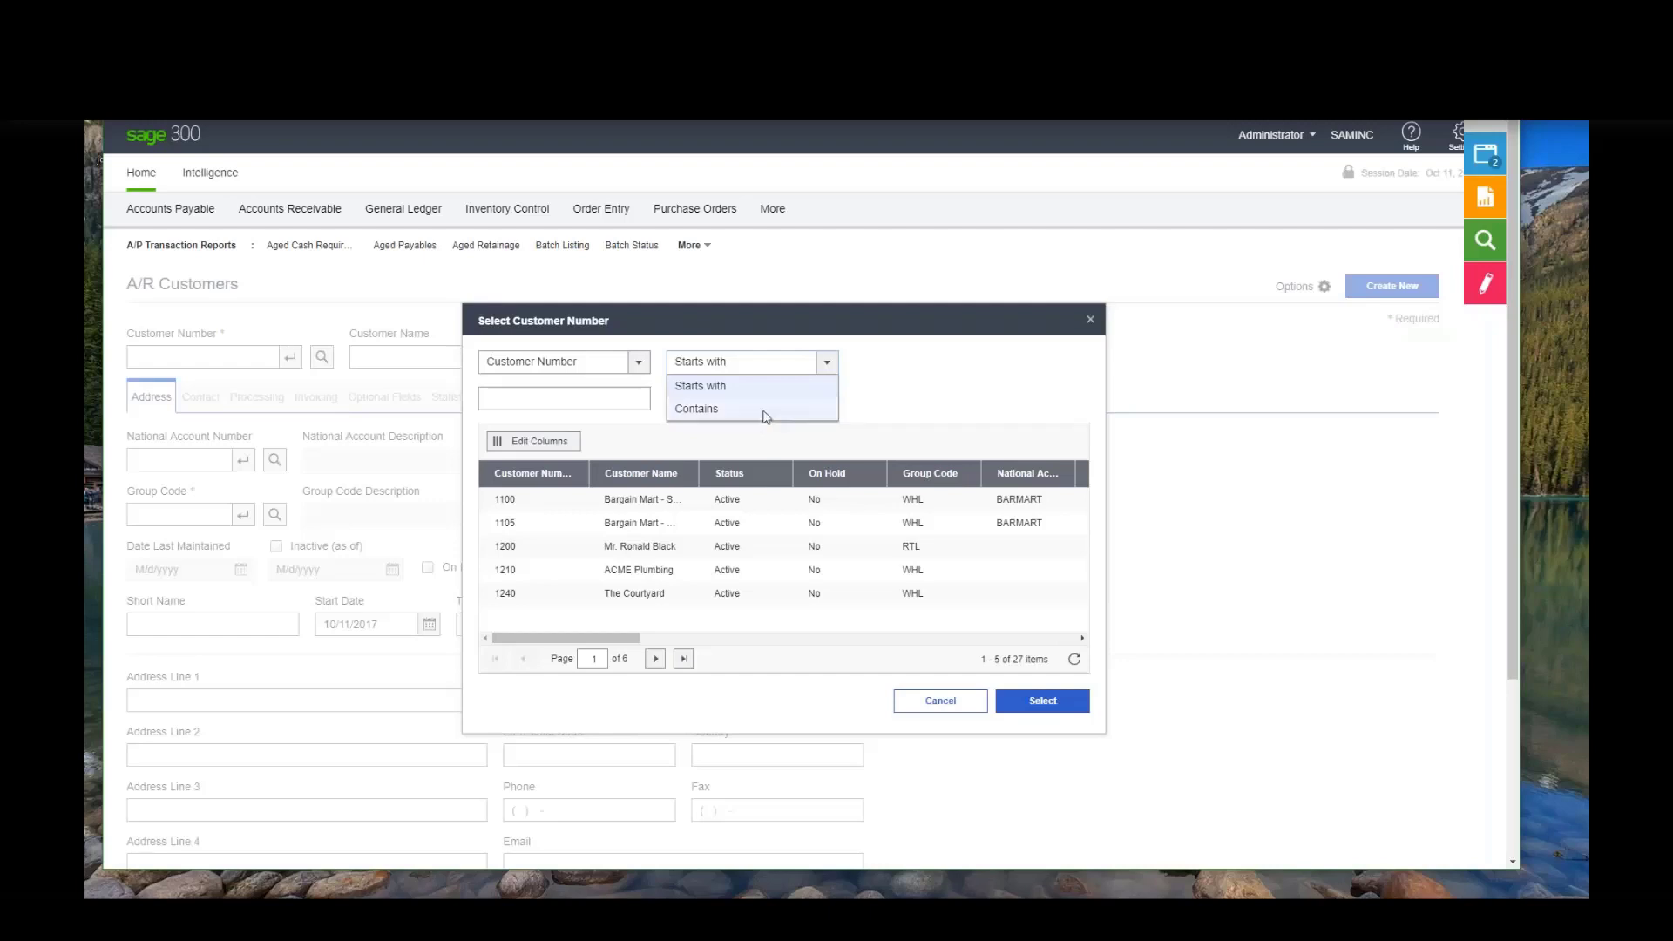
{"action": "left_click", "coordinate": [761, 384]}
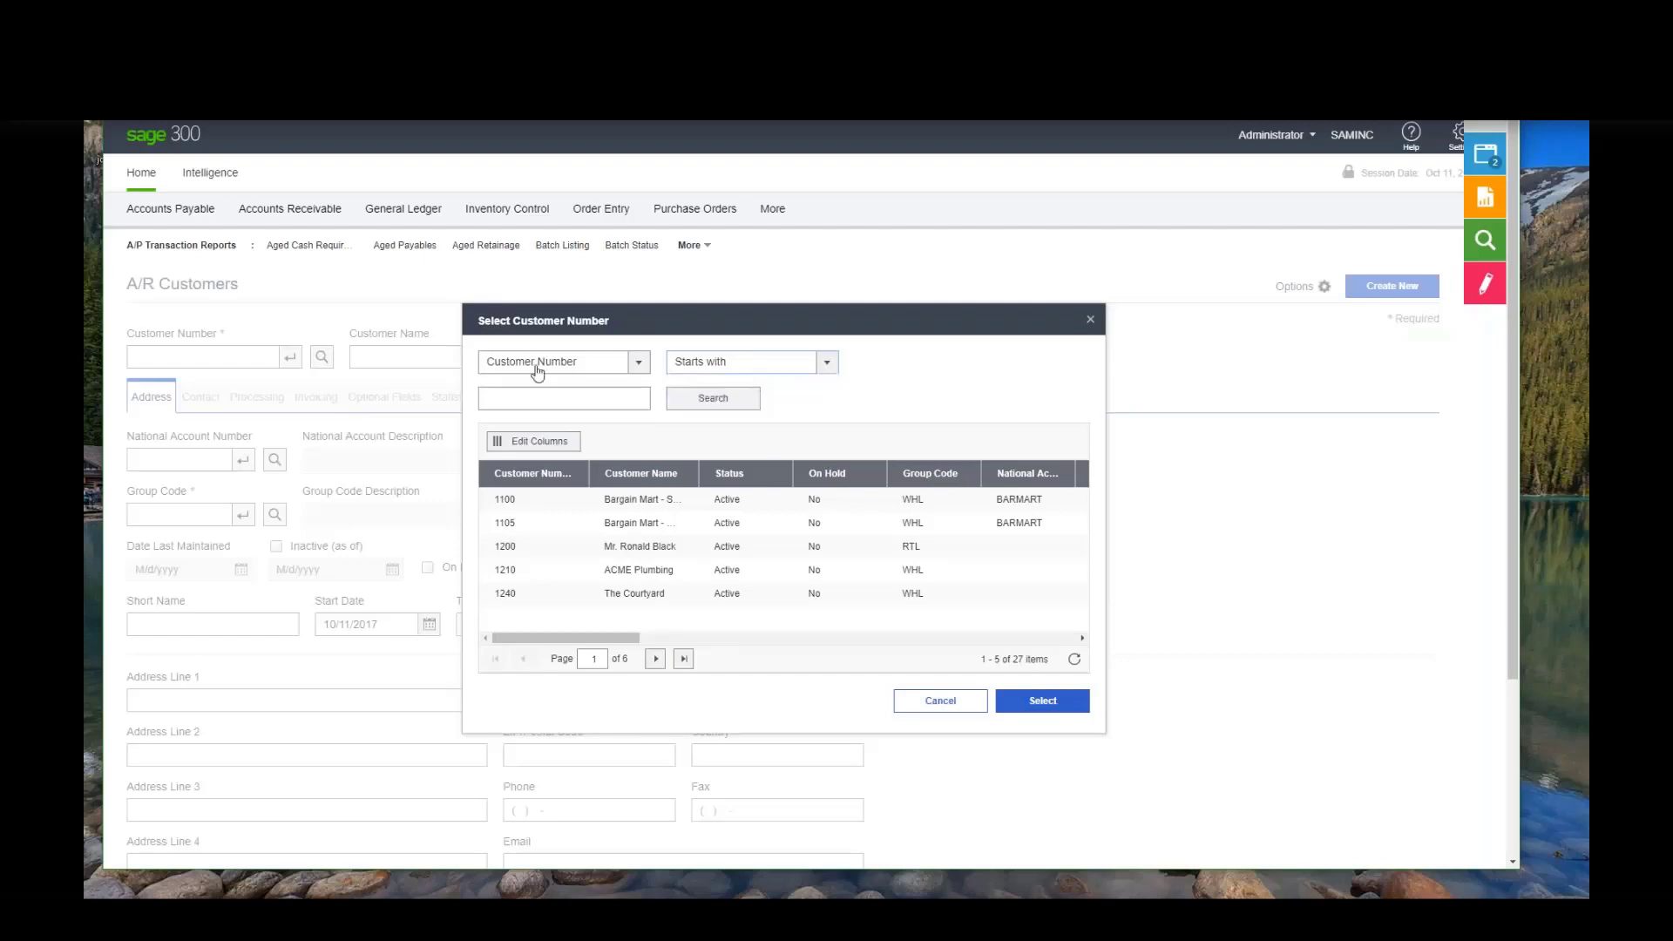
{"action": "left_click", "coordinate": [640, 364]}
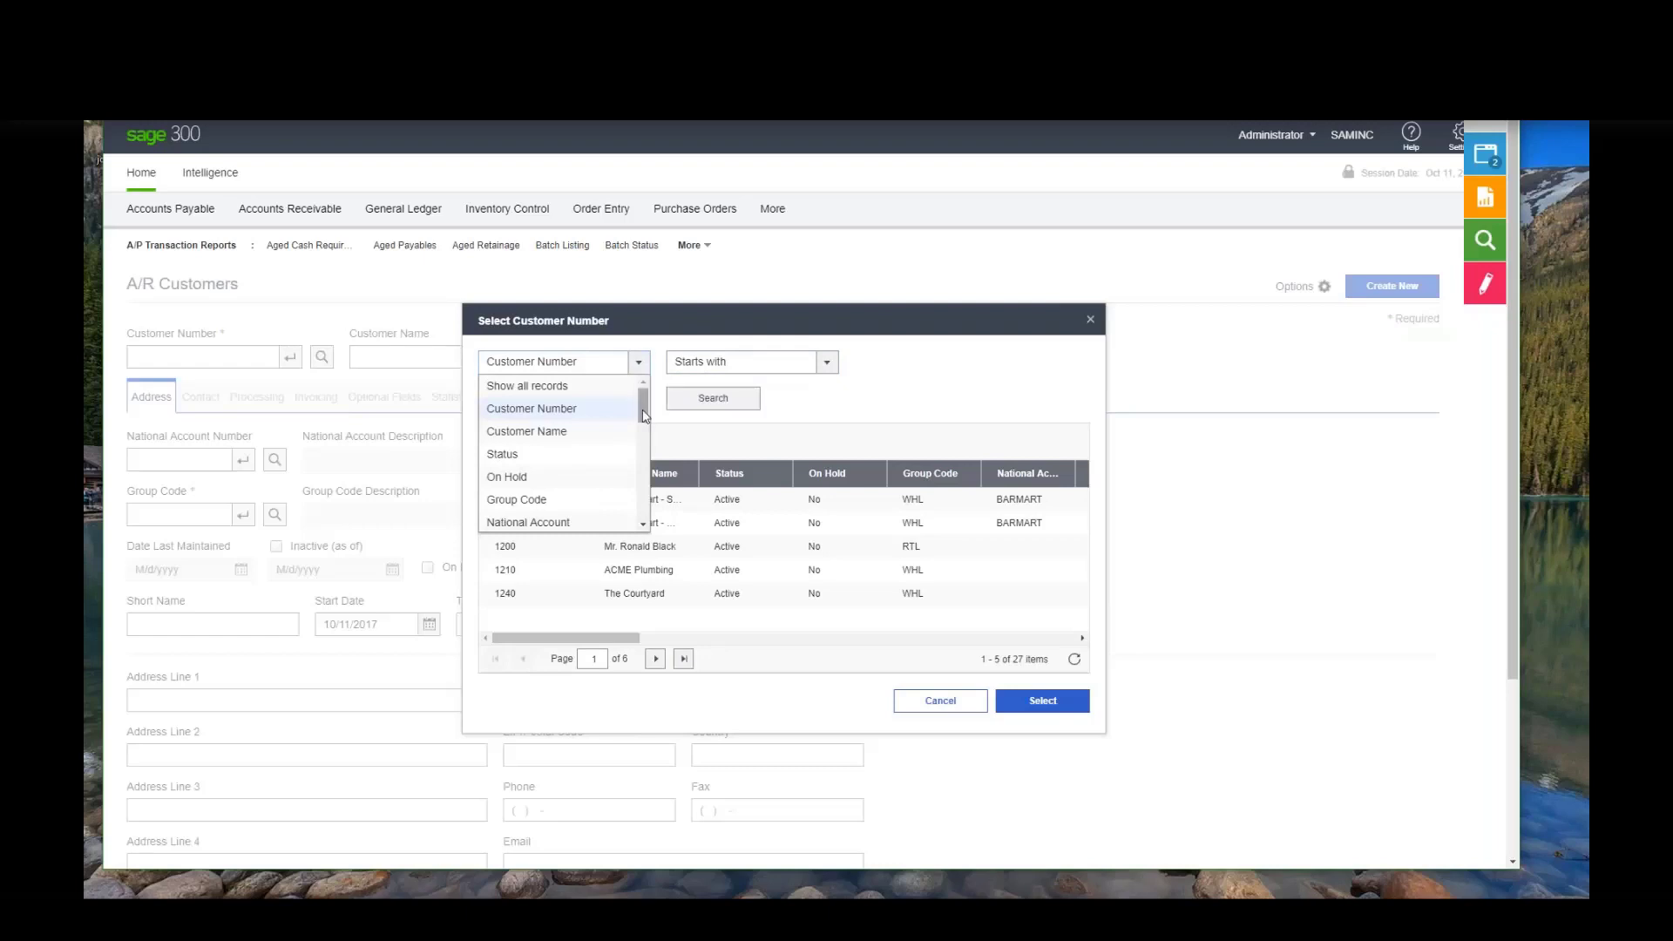
{"action": "mouse_move", "coordinate": [643, 406]}
{"action": "left_mouse_down"}
{"action": "mouse_move", "coordinate": [639, 521]}
{"action": "mouse_move", "coordinate": [642, 388]}
{"action": "left_mouse_up"}
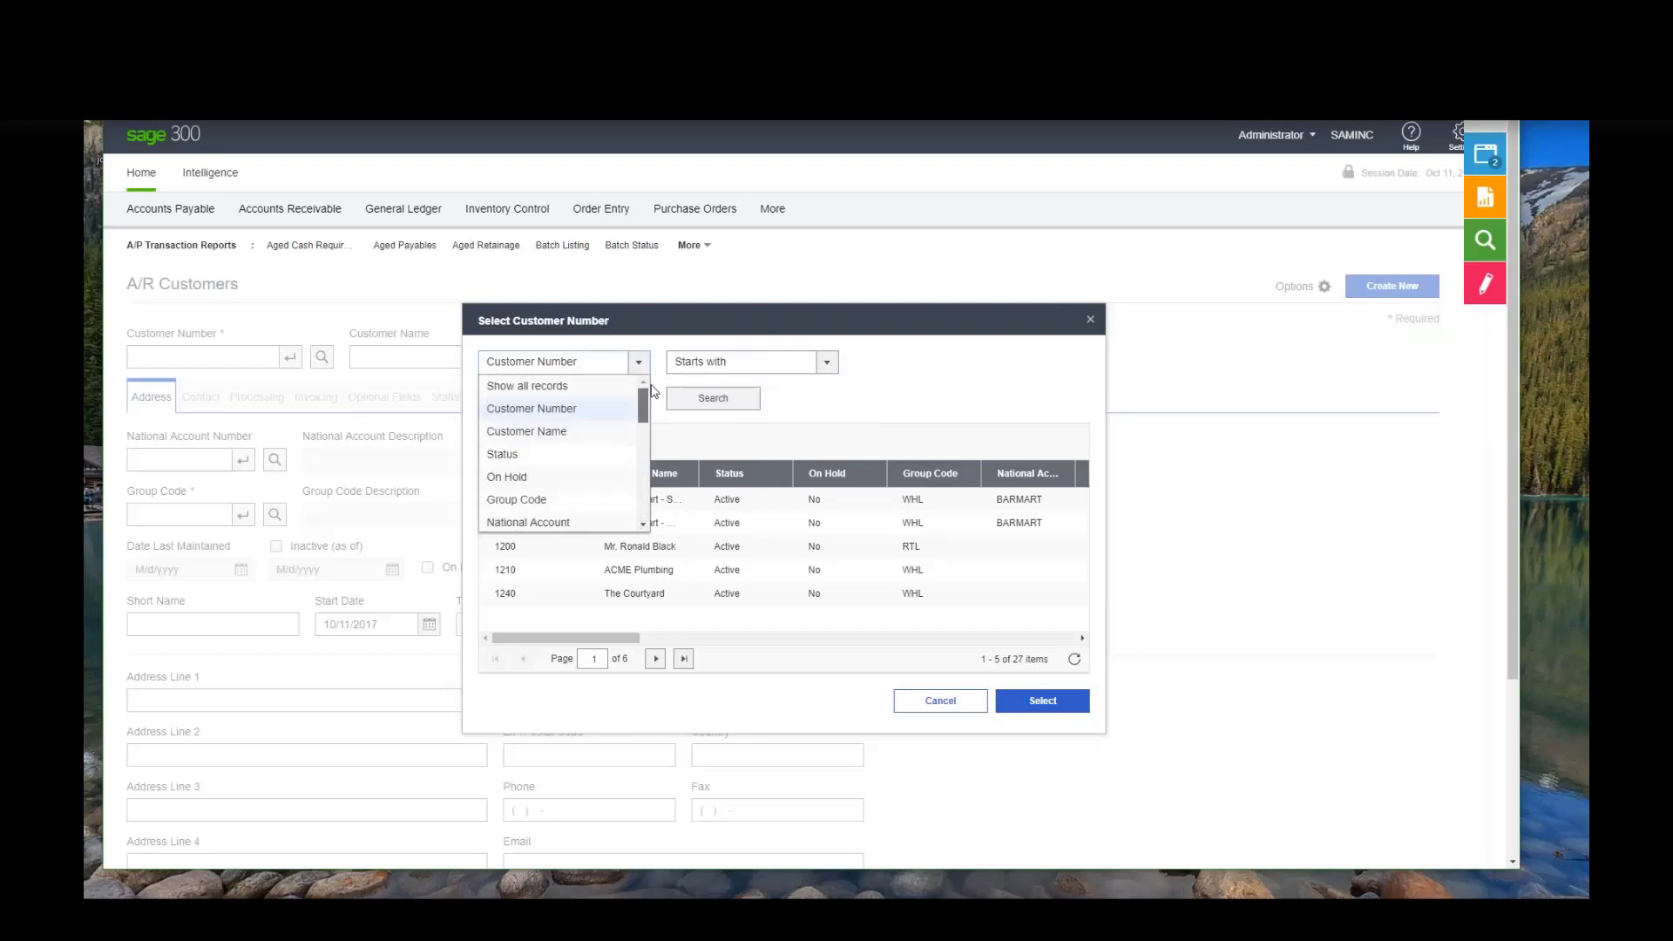
{"action": "left_click", "coordinate": [574, 434]}
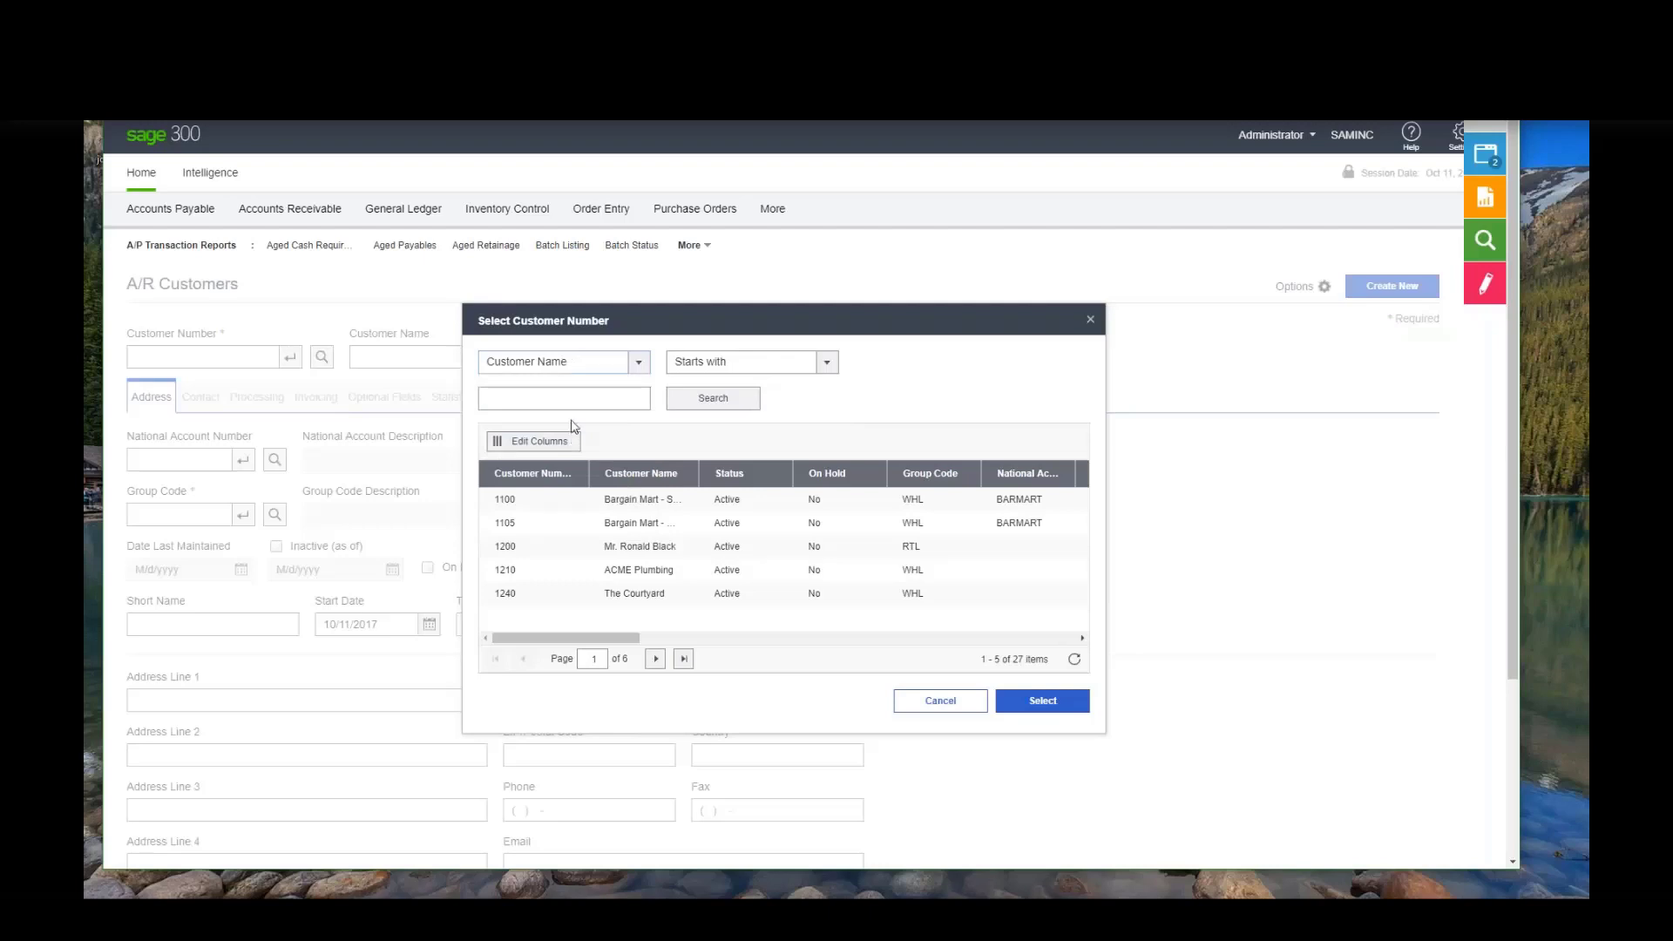
{"action": "type", "text": "R"}
{"action": "left_click", "coordinate": [713, 399]}
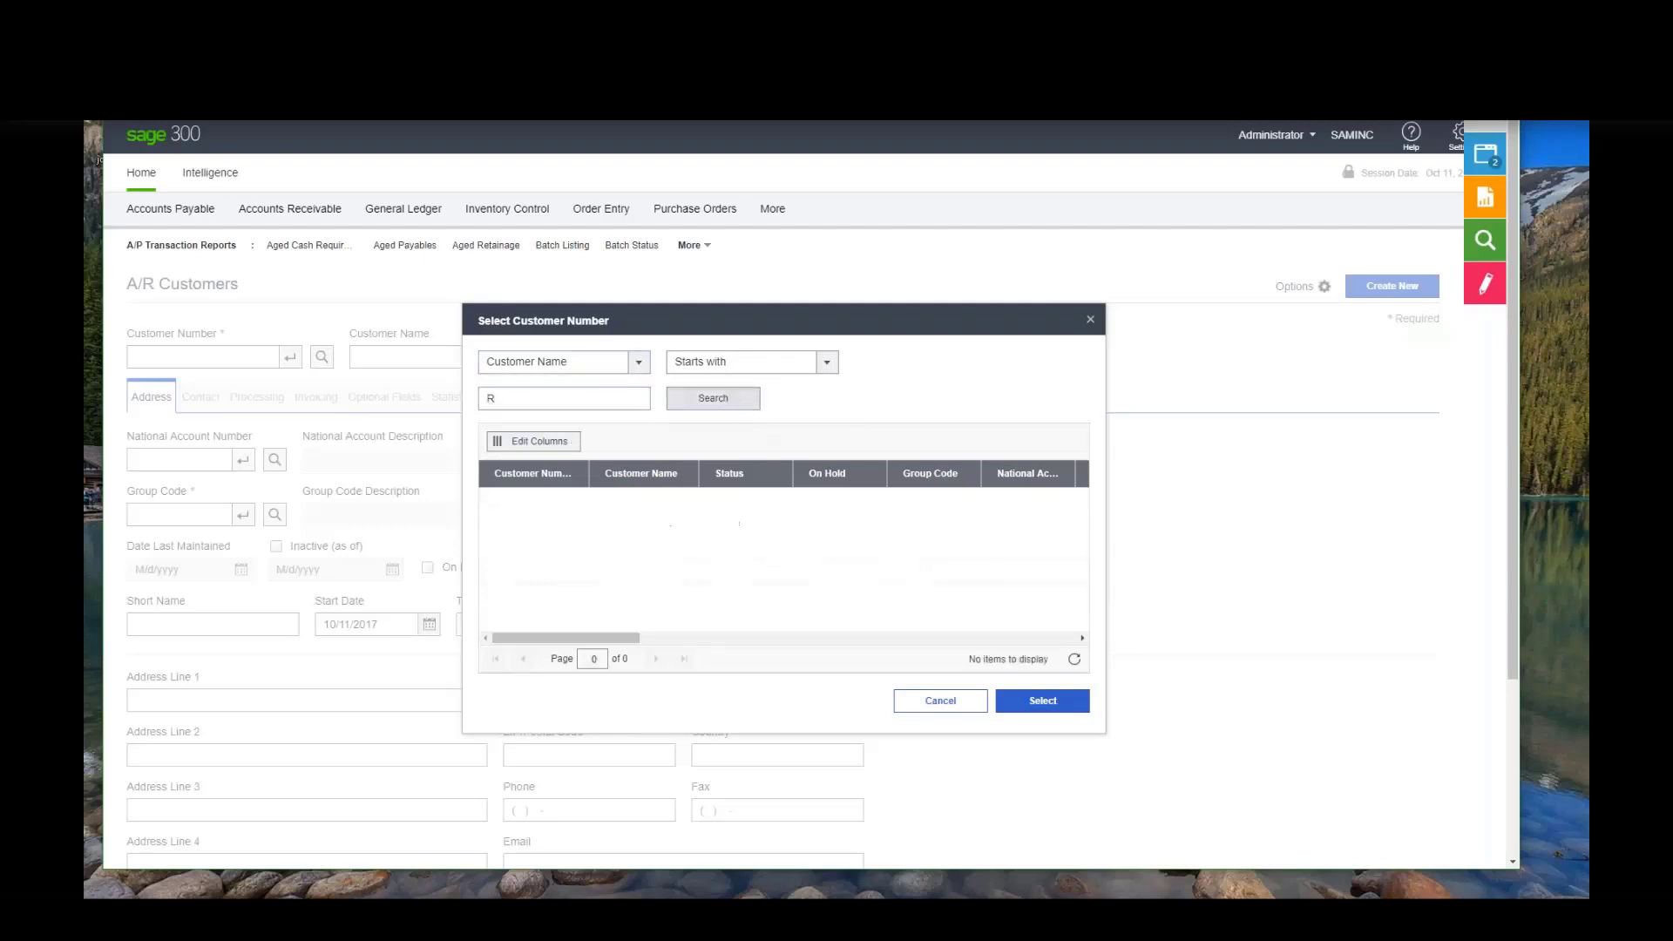
Step: Switch matching to Contains and load Coastal Electric into the customer form
{"action": "left_click", "coordinate": [824, 362]}
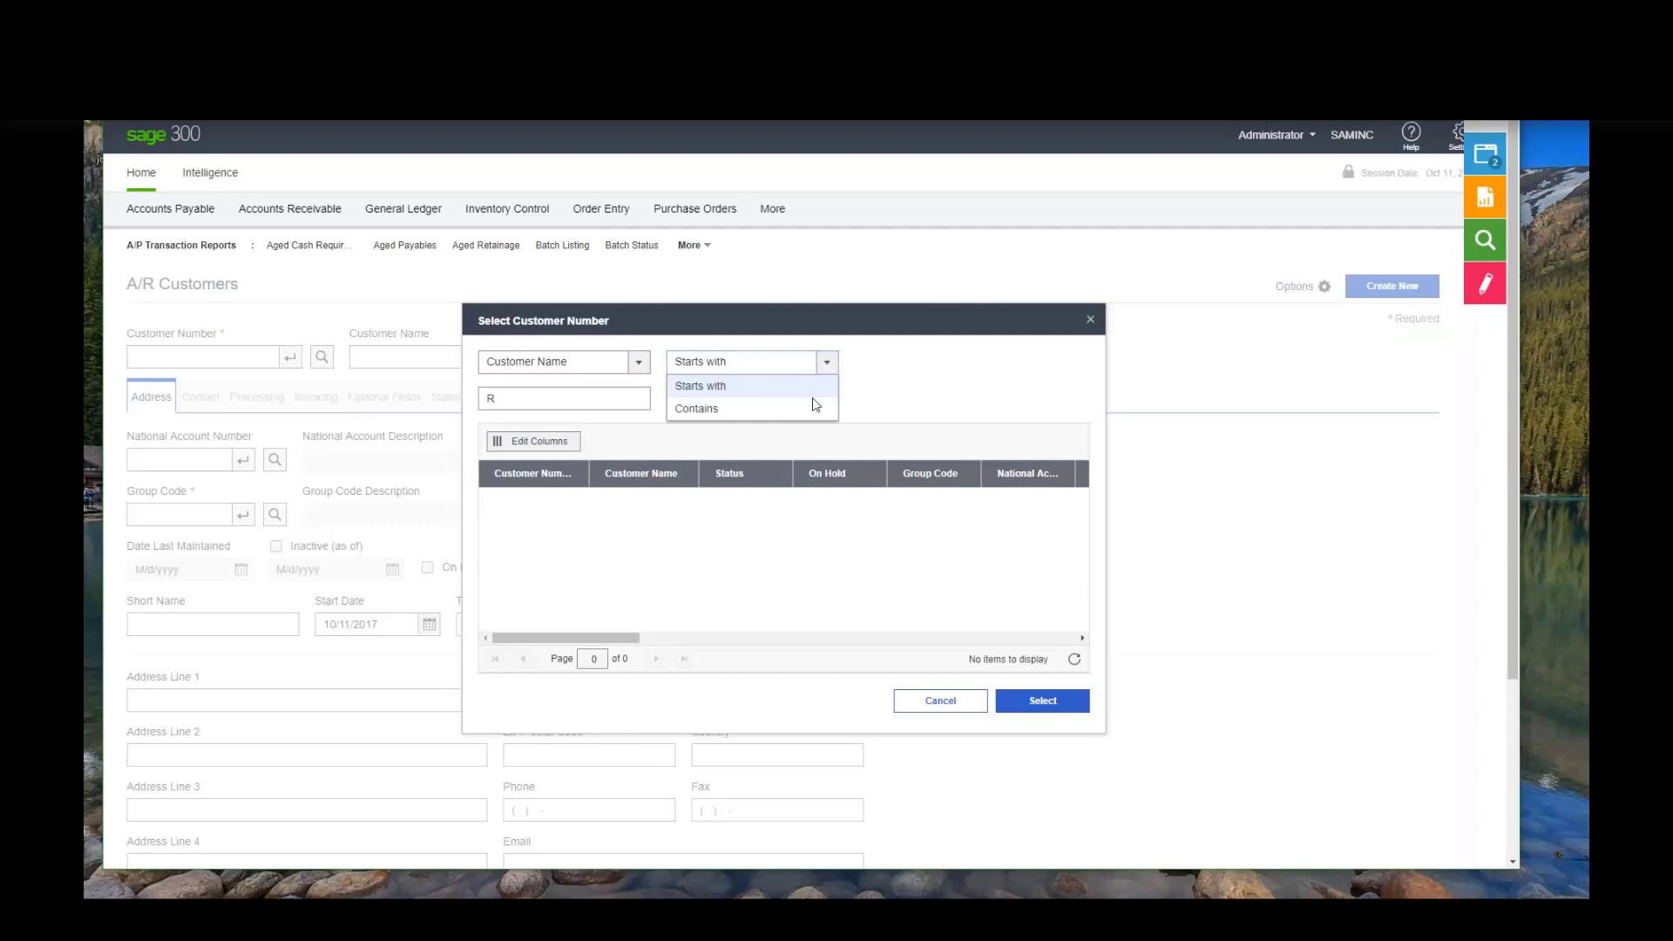
{"action": "left_click", "coordinate": [812, 408]}
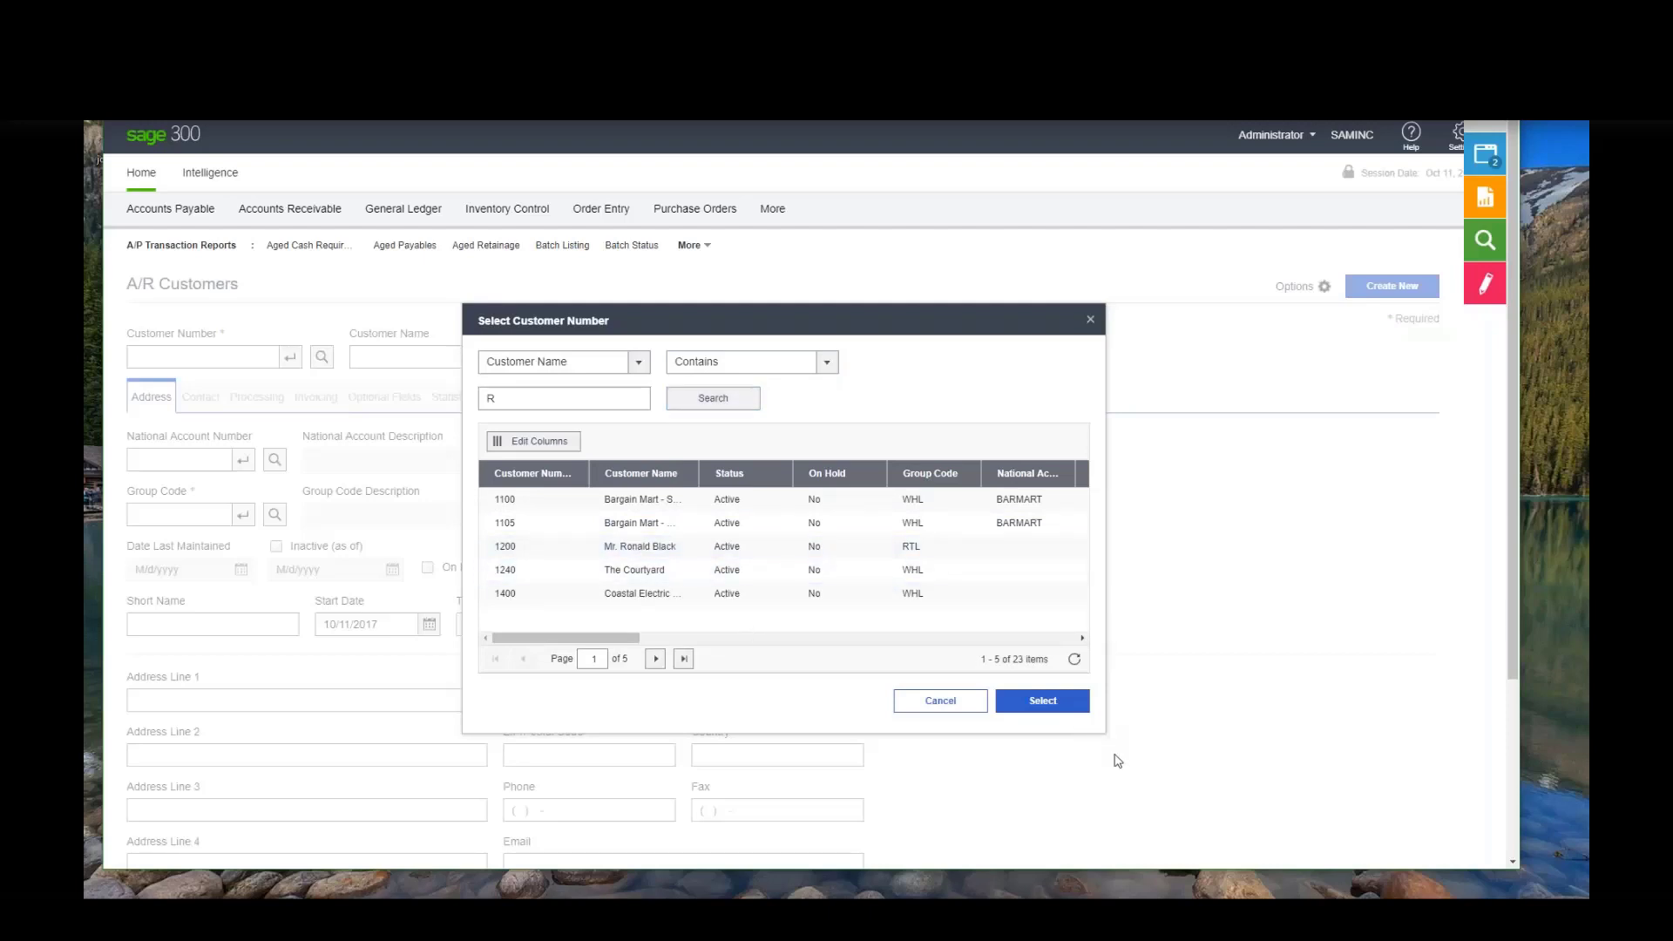
{"action": "key", "text": "ctrl+a"}
{"action": "left_click", "coordinate": [625, 554]}
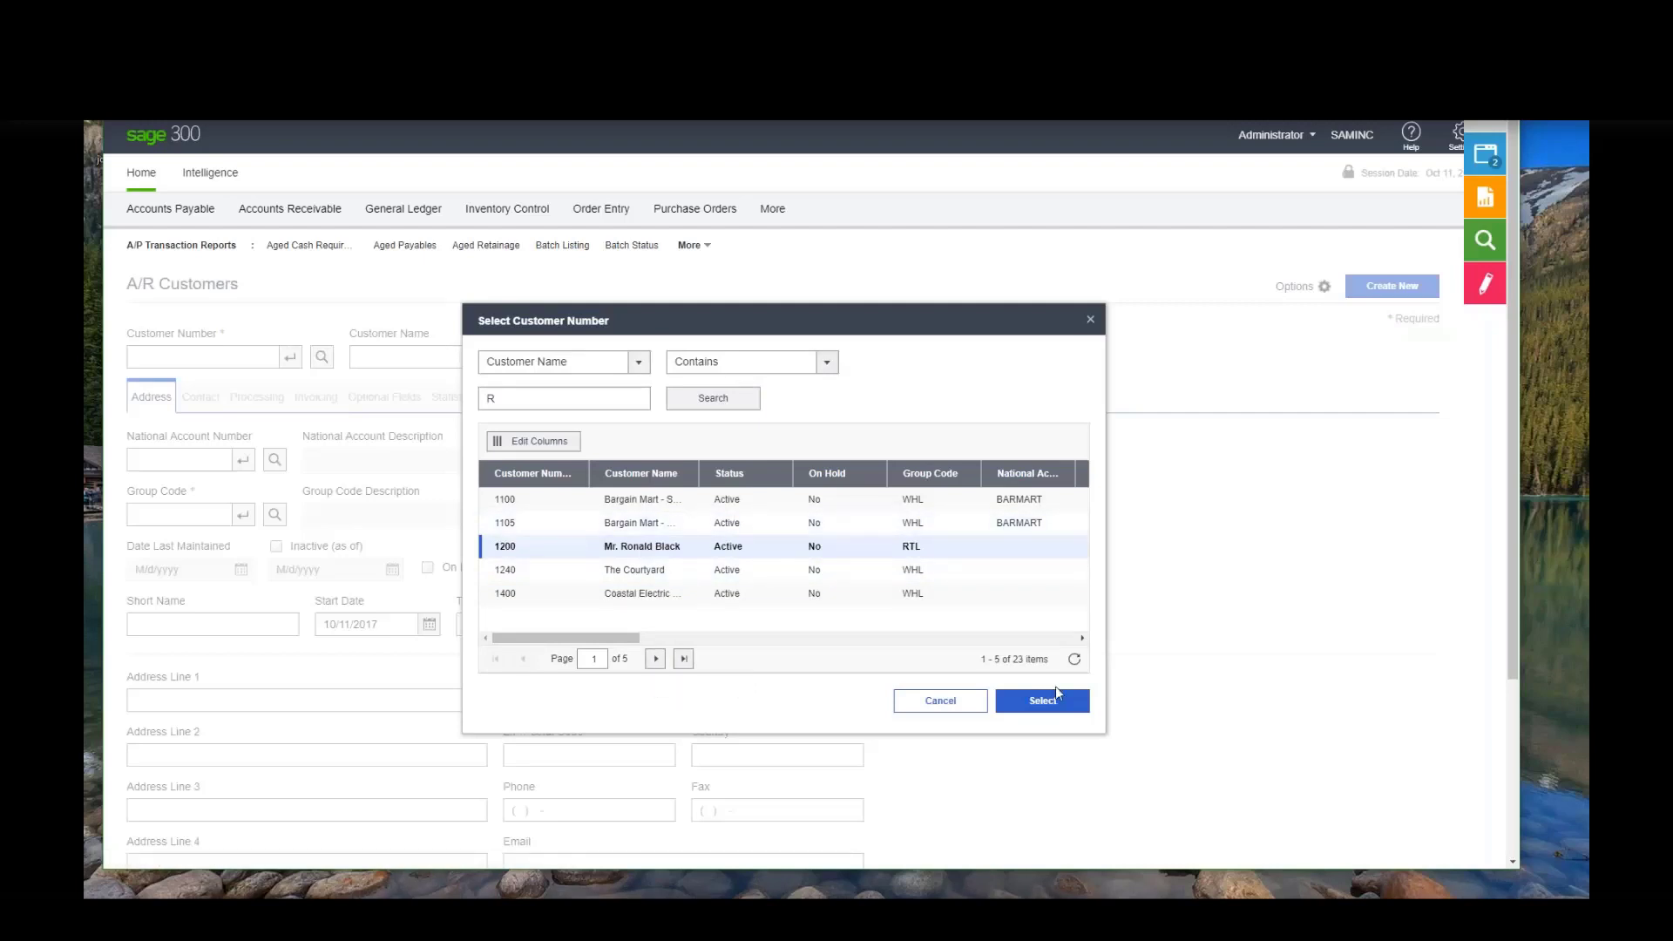
{"action": "triple_click", "coordinate": [1147, 778]}
{"action": "left_click", "coordinate": [1060, 600]}
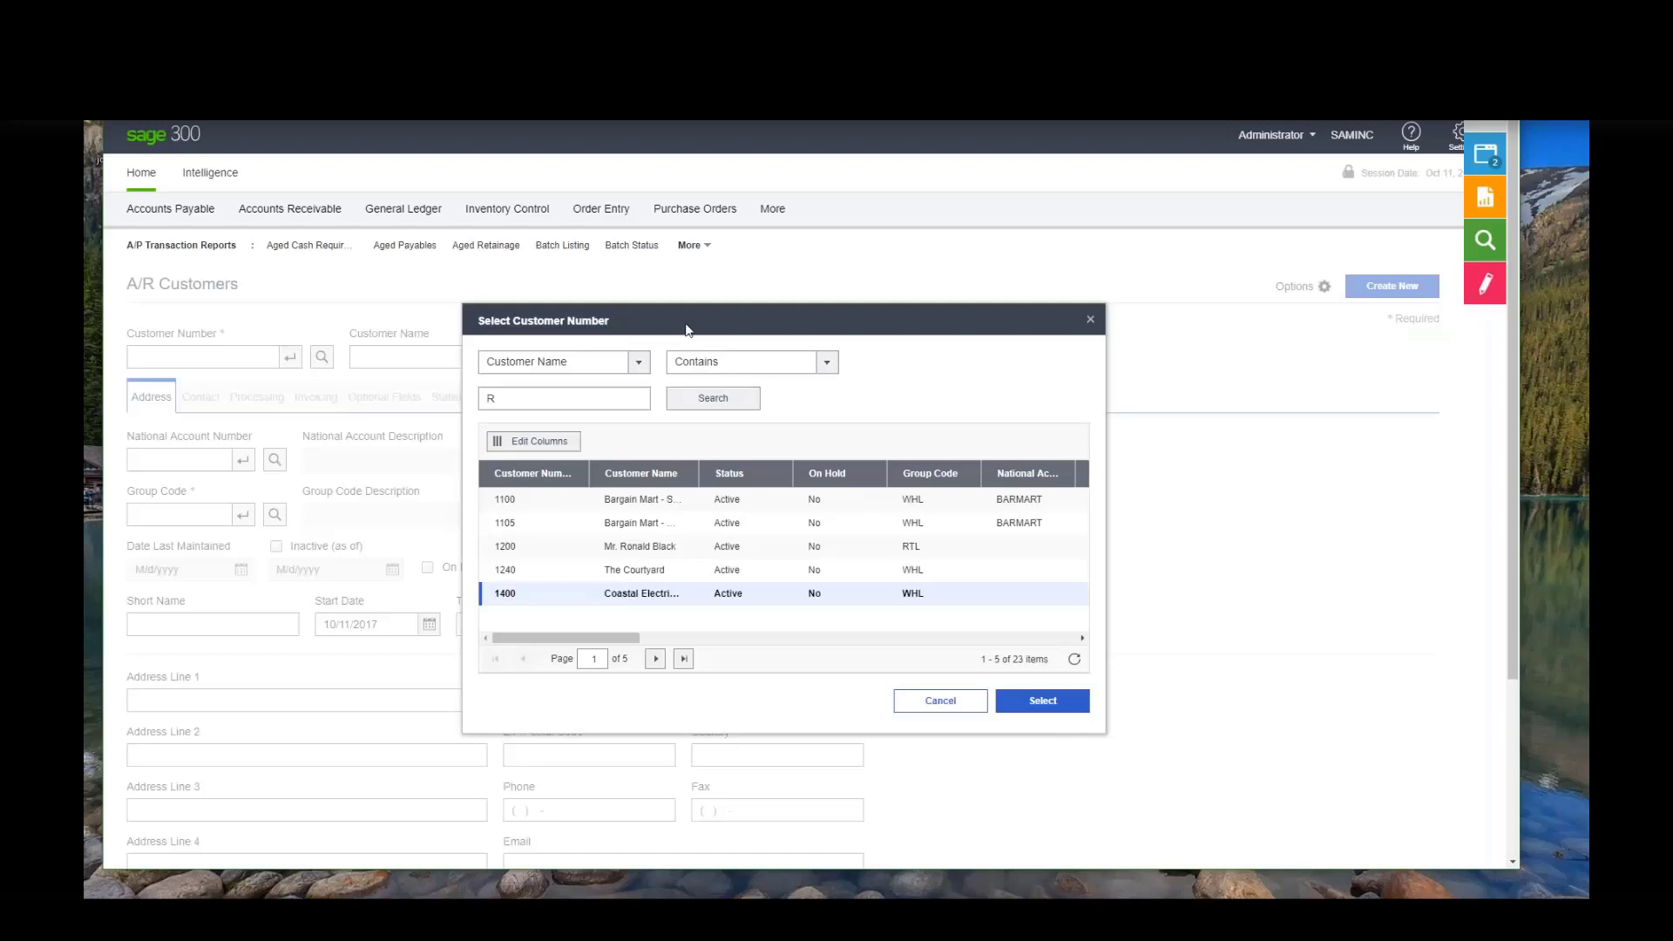
{"action": "left_click", "coordinate": [1043, 702]}
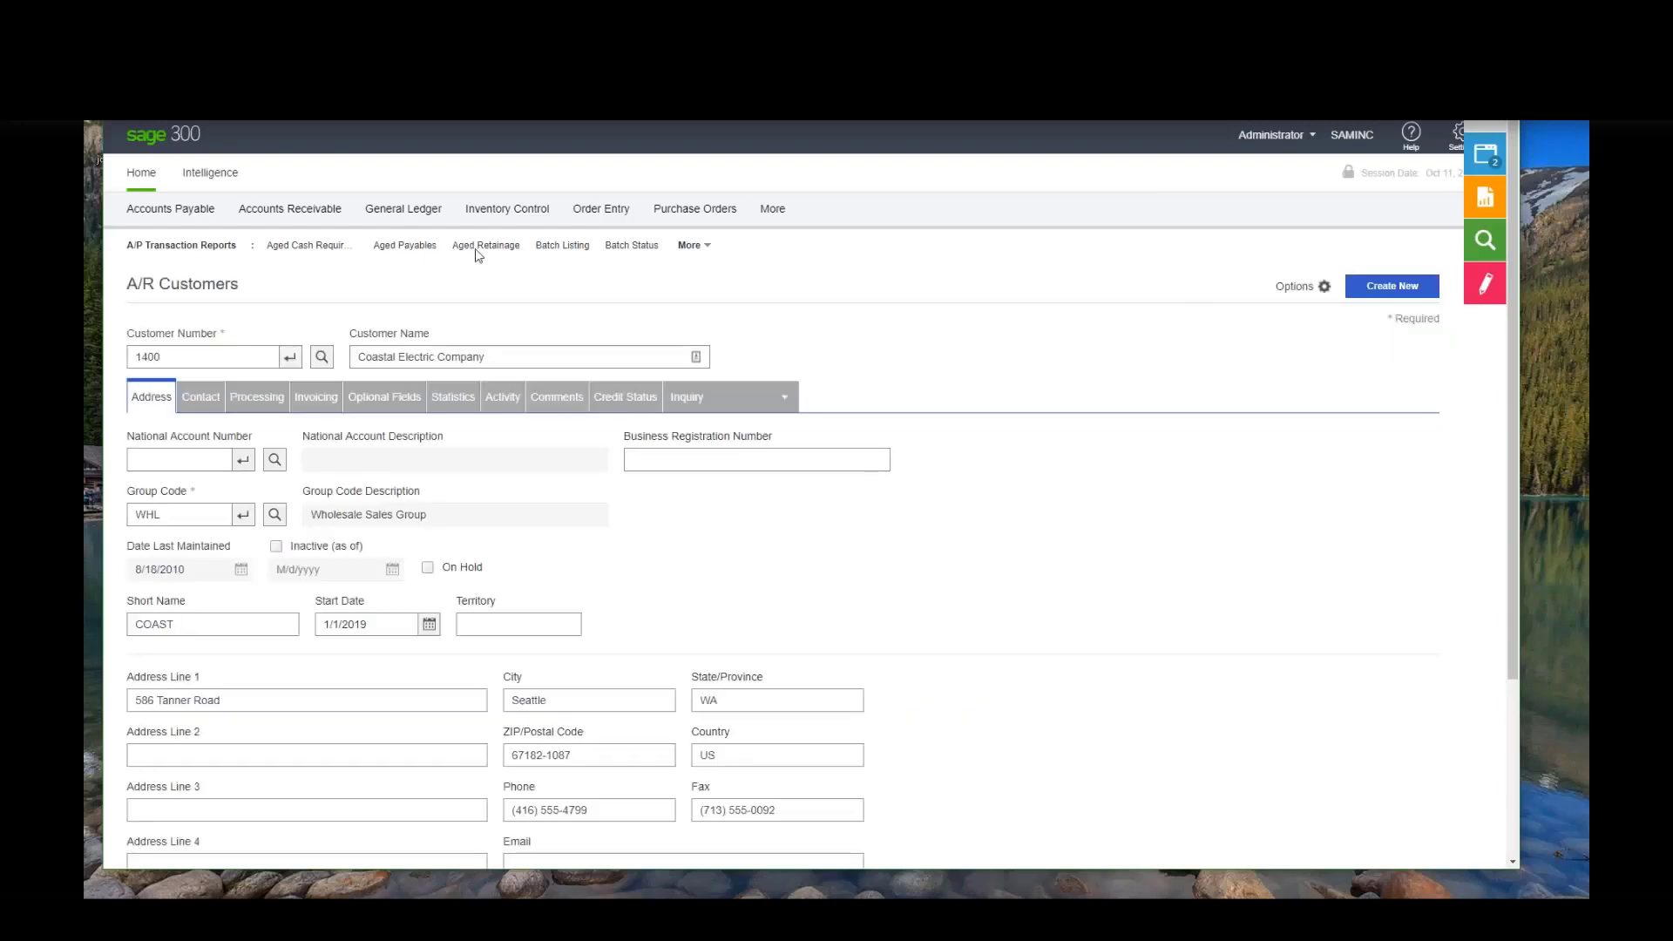
Step: Open O/E Order Entry from O/E Transactions with a blank *** NEW *** order
{"action": "mouse_move", "coordinate": [582, 215]}
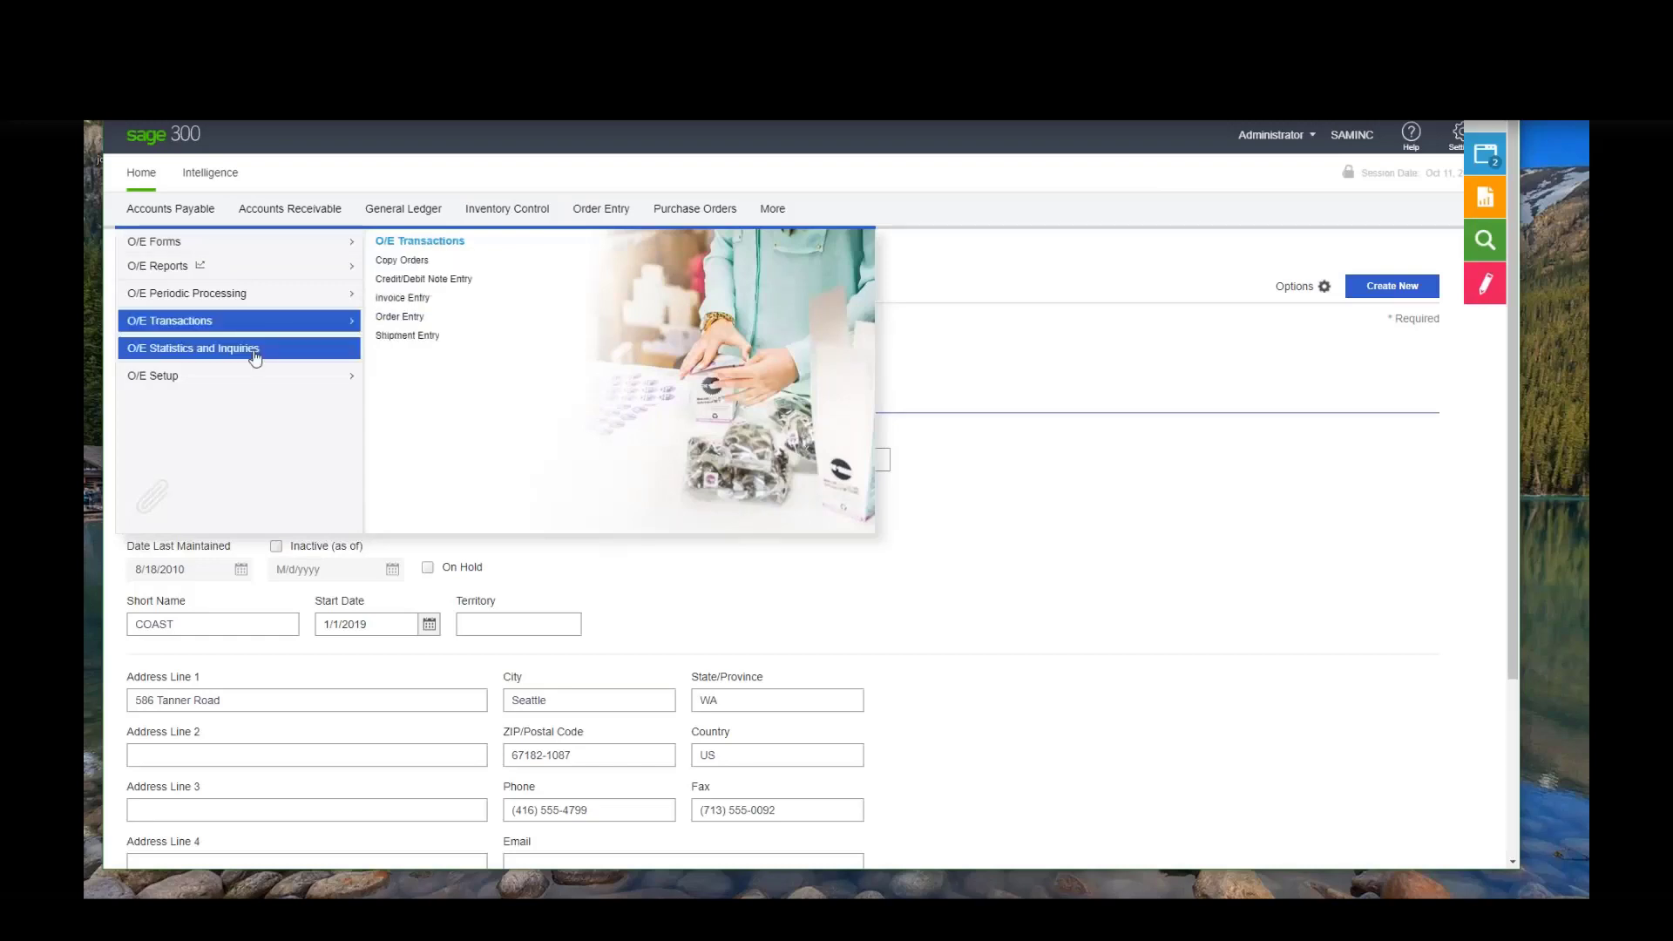
{"action": "mouse_move", "coordinate": [260, 329]}
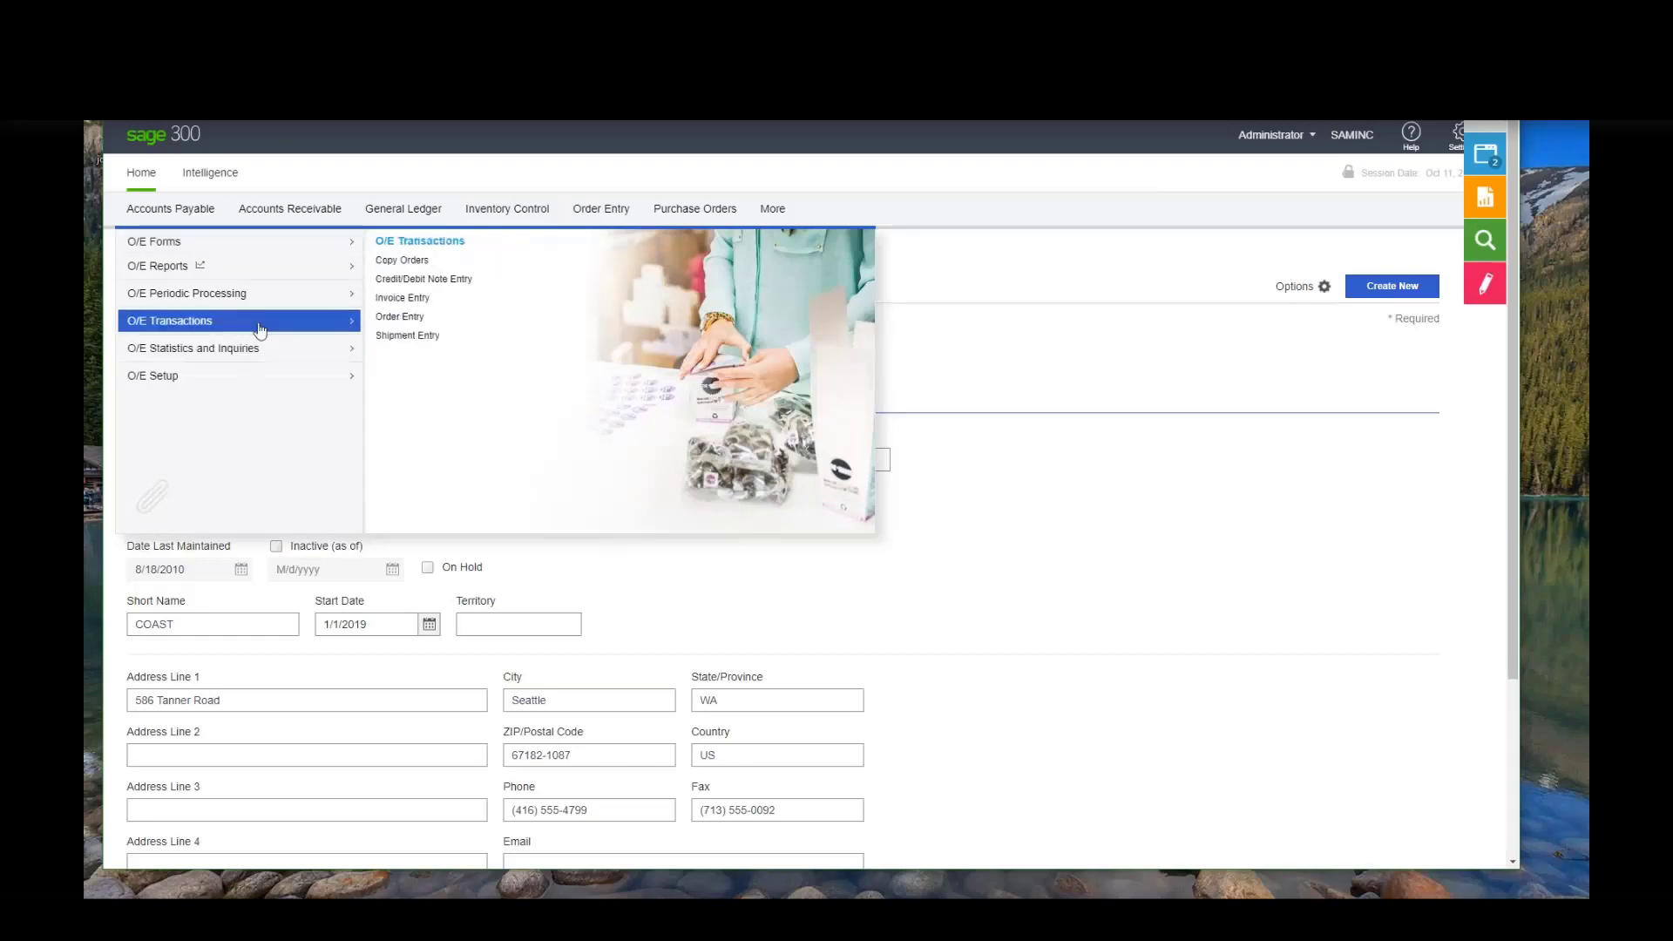
{"action": "left_click", "coordinate": [394, 319]}
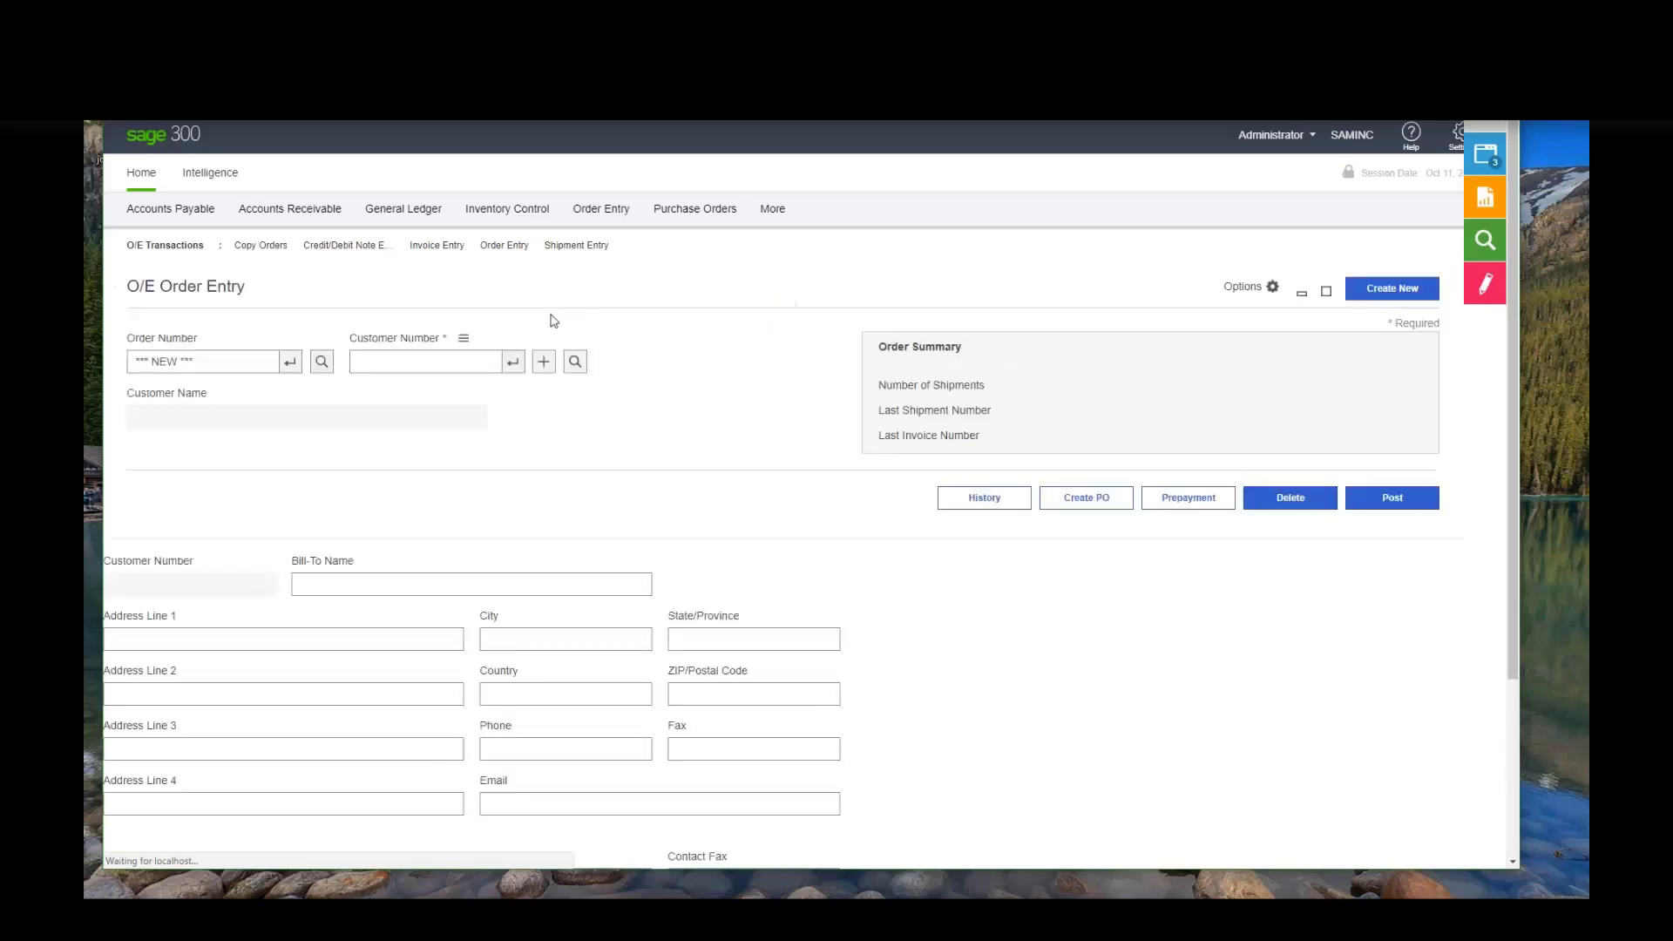
Step: Assign customer 1200 to the new order, read its notes, and close the notes pop-up
{"action": "left_click", "coordinate": [375, 363]}
{"action": "type", "text": "1200"}
{"action": "key", "text": "Return"}
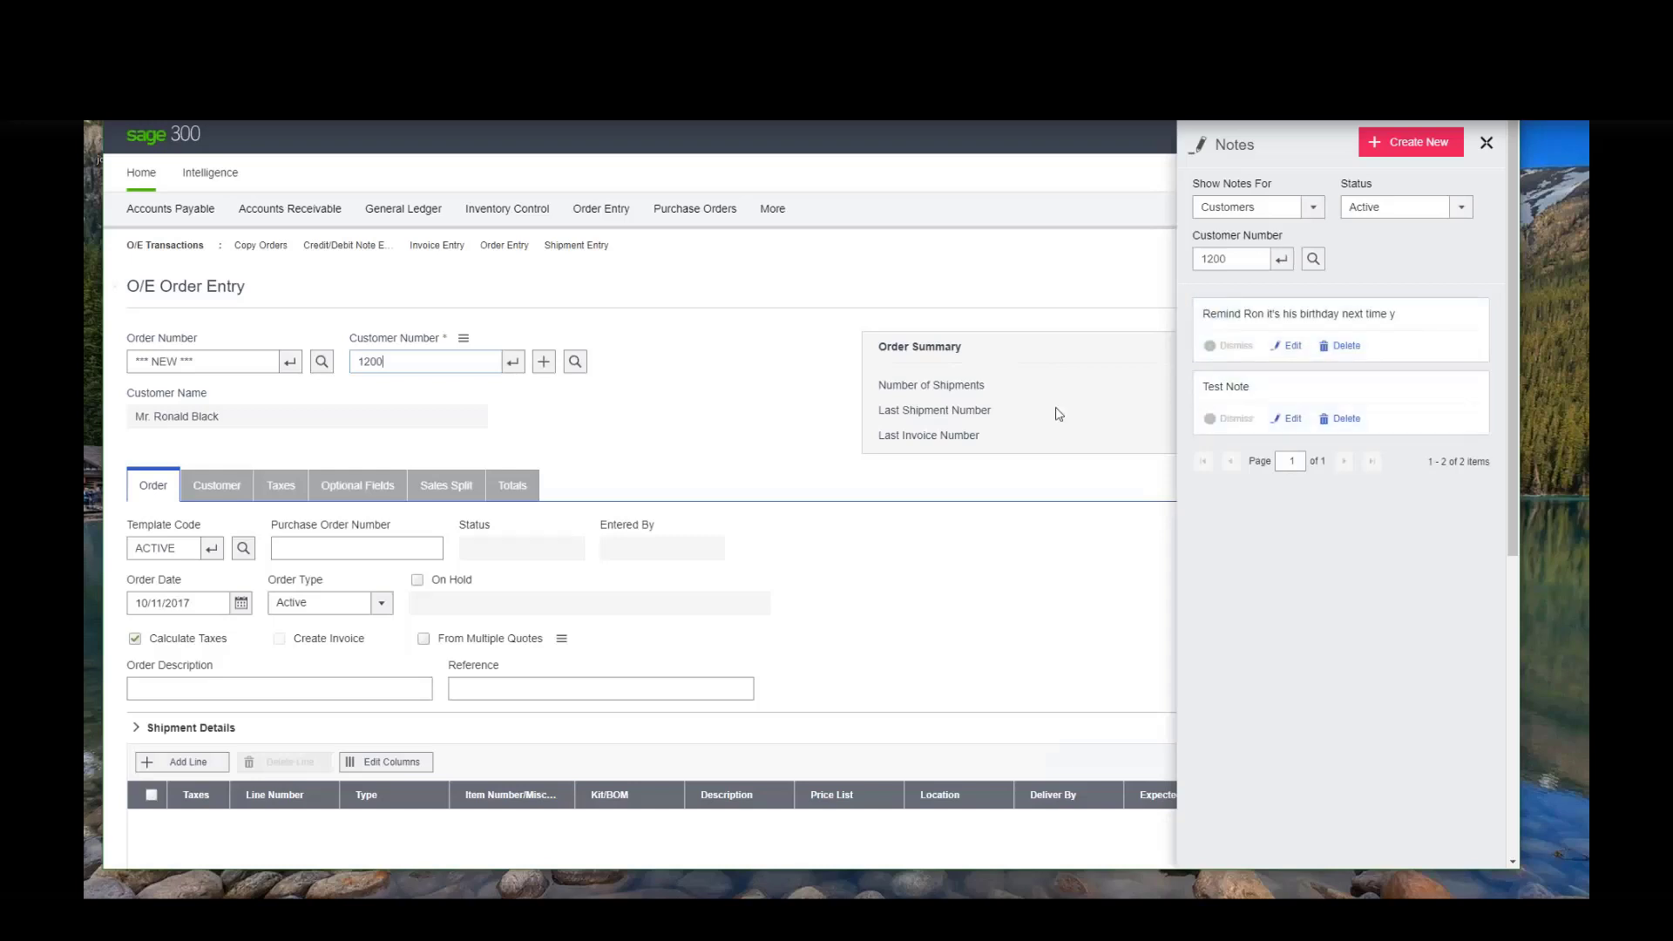
{"action": "scroll", "coordinate": [778, 652], "scroll_direction": "down", "scroll_amount": 2}
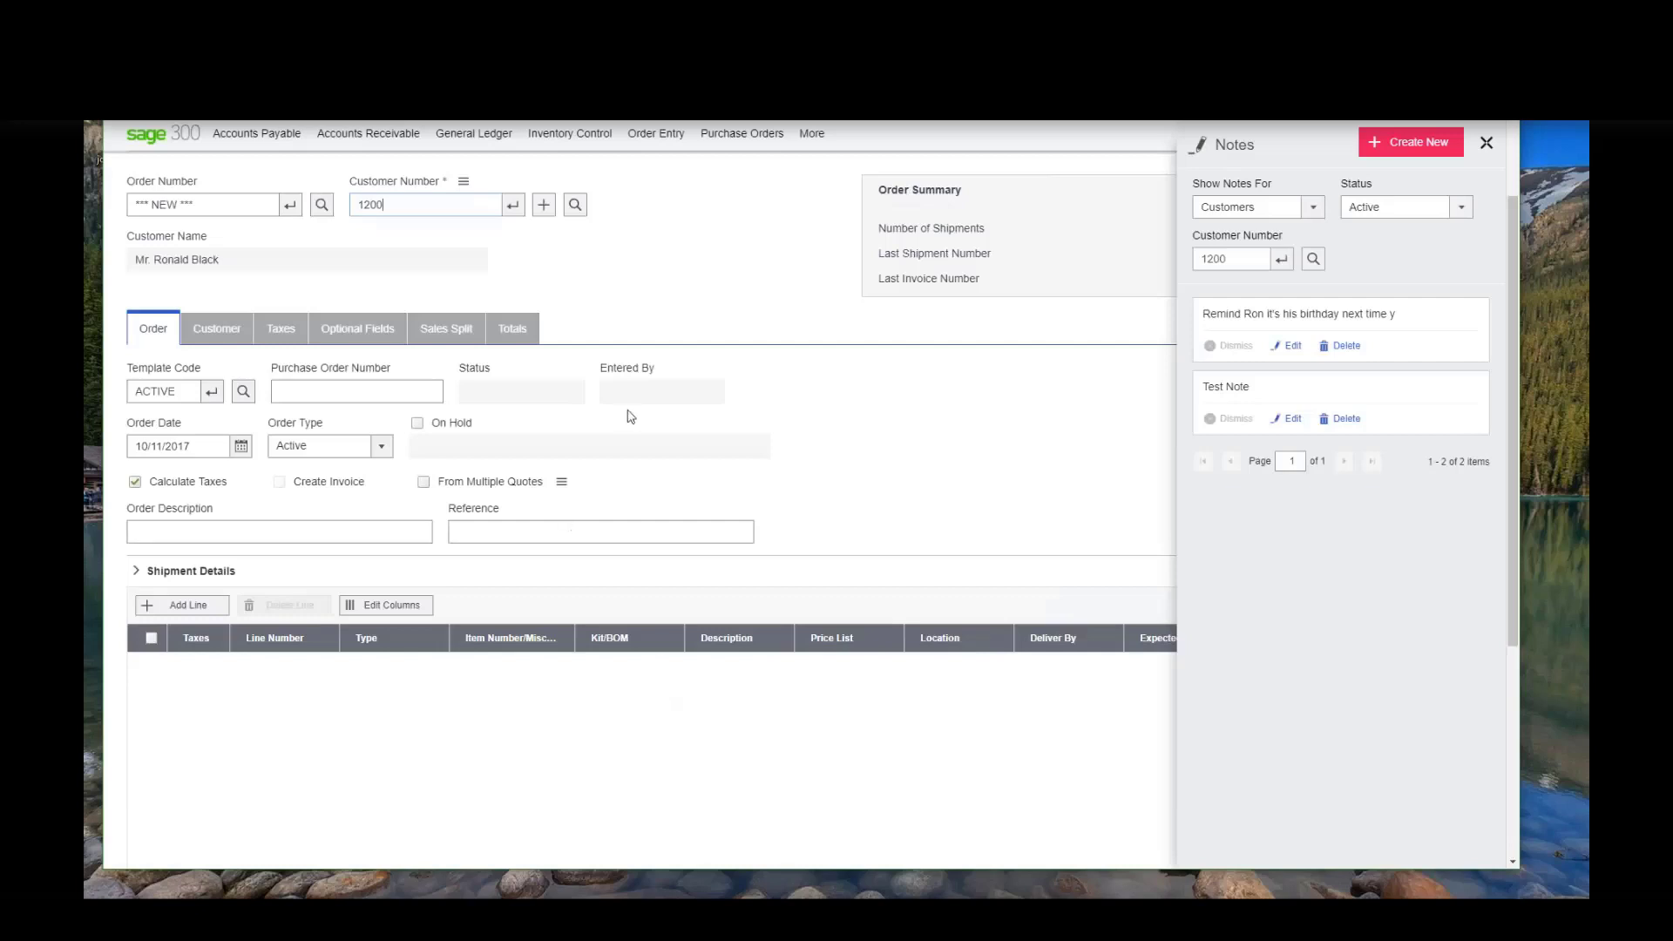
{"action": "left_click", "coordinate": [1486, 144]}
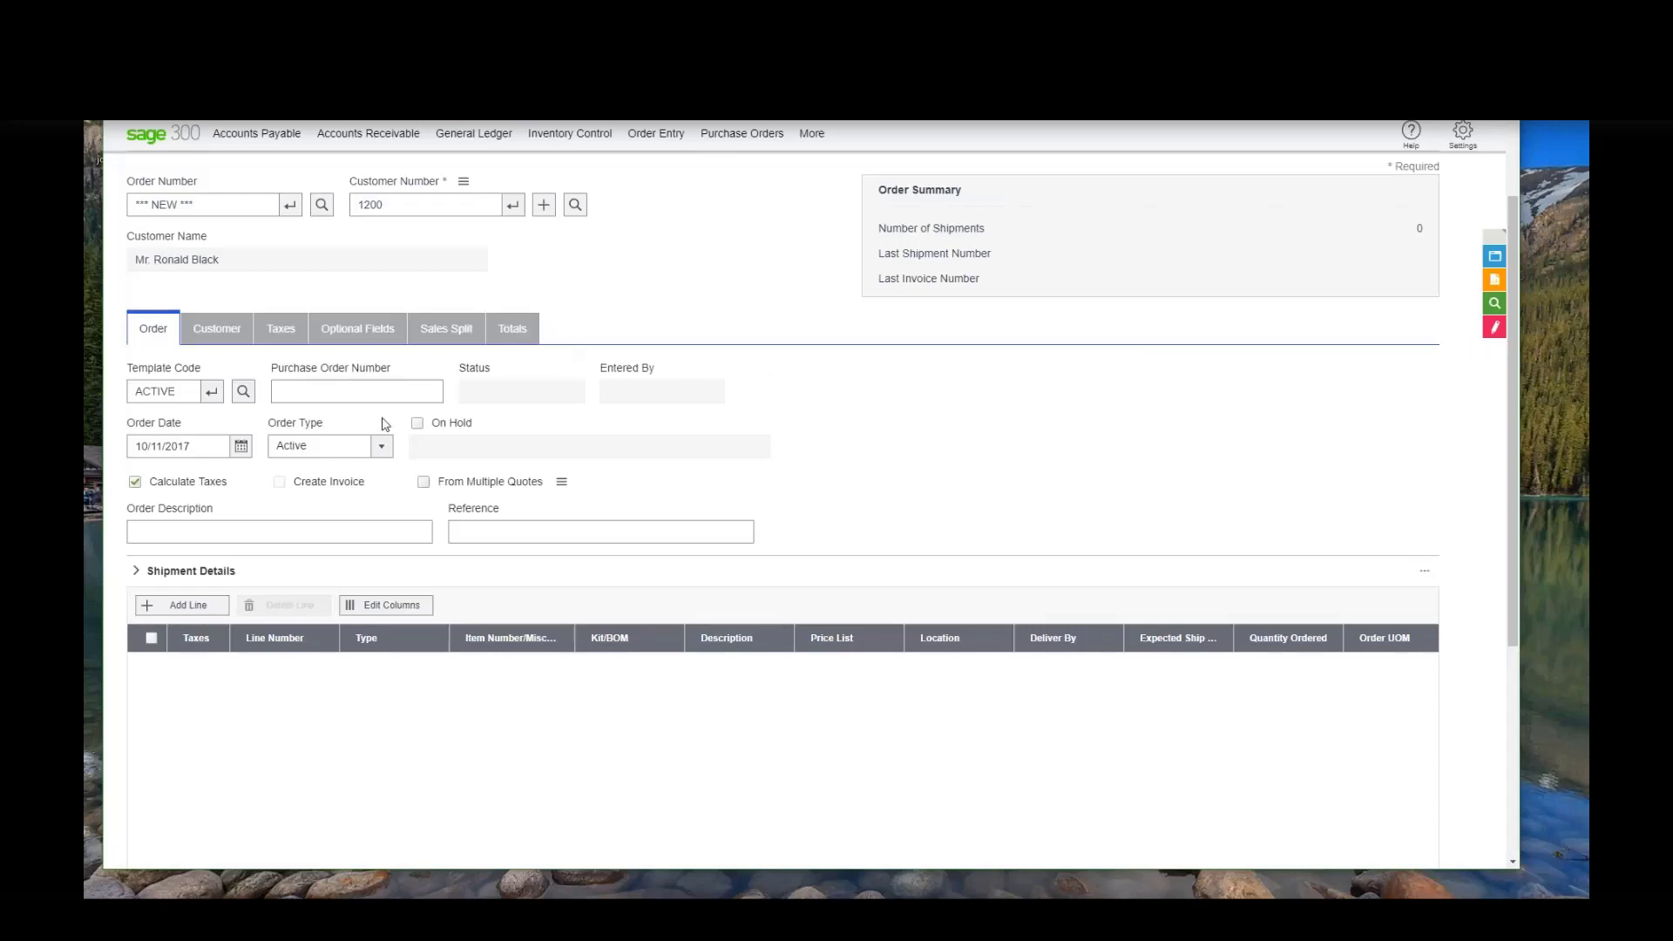
Step: Expand all sections of the order form, then collapse it back to compact view
{"action": "scroll", "coordinate": [963, 340], "scroll_direction": "up", "scroll_amount": 3}
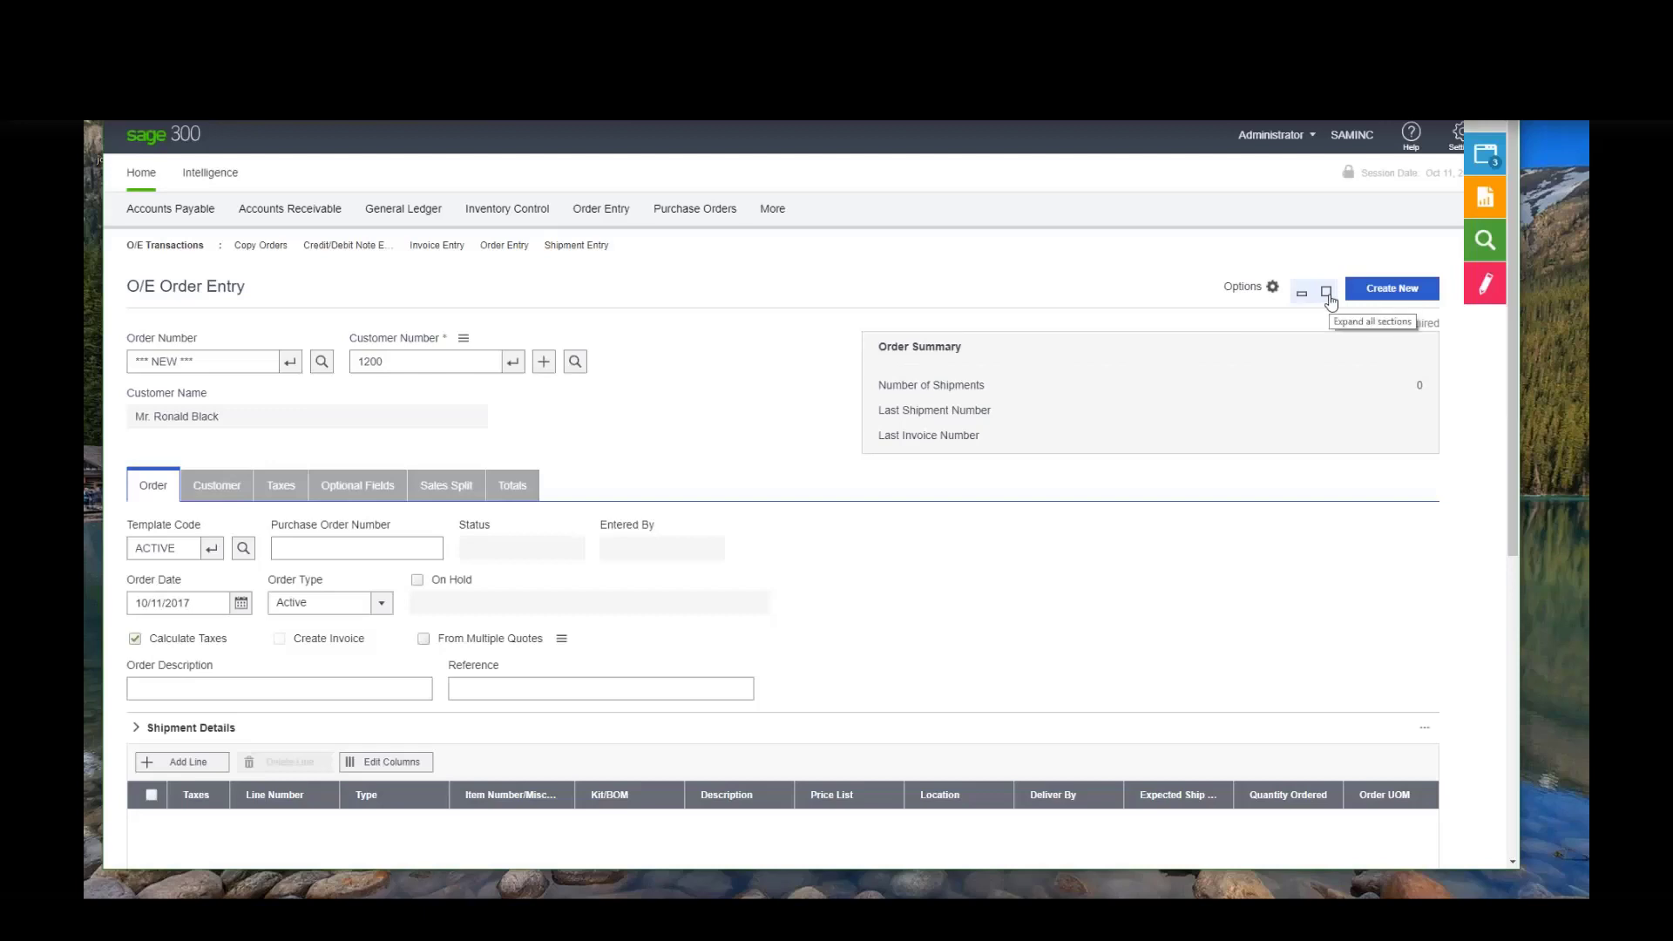
{"action": "scroll", "coordinate": [1096, 560], "scroll_direction": "down", "scroll_amount": 5}
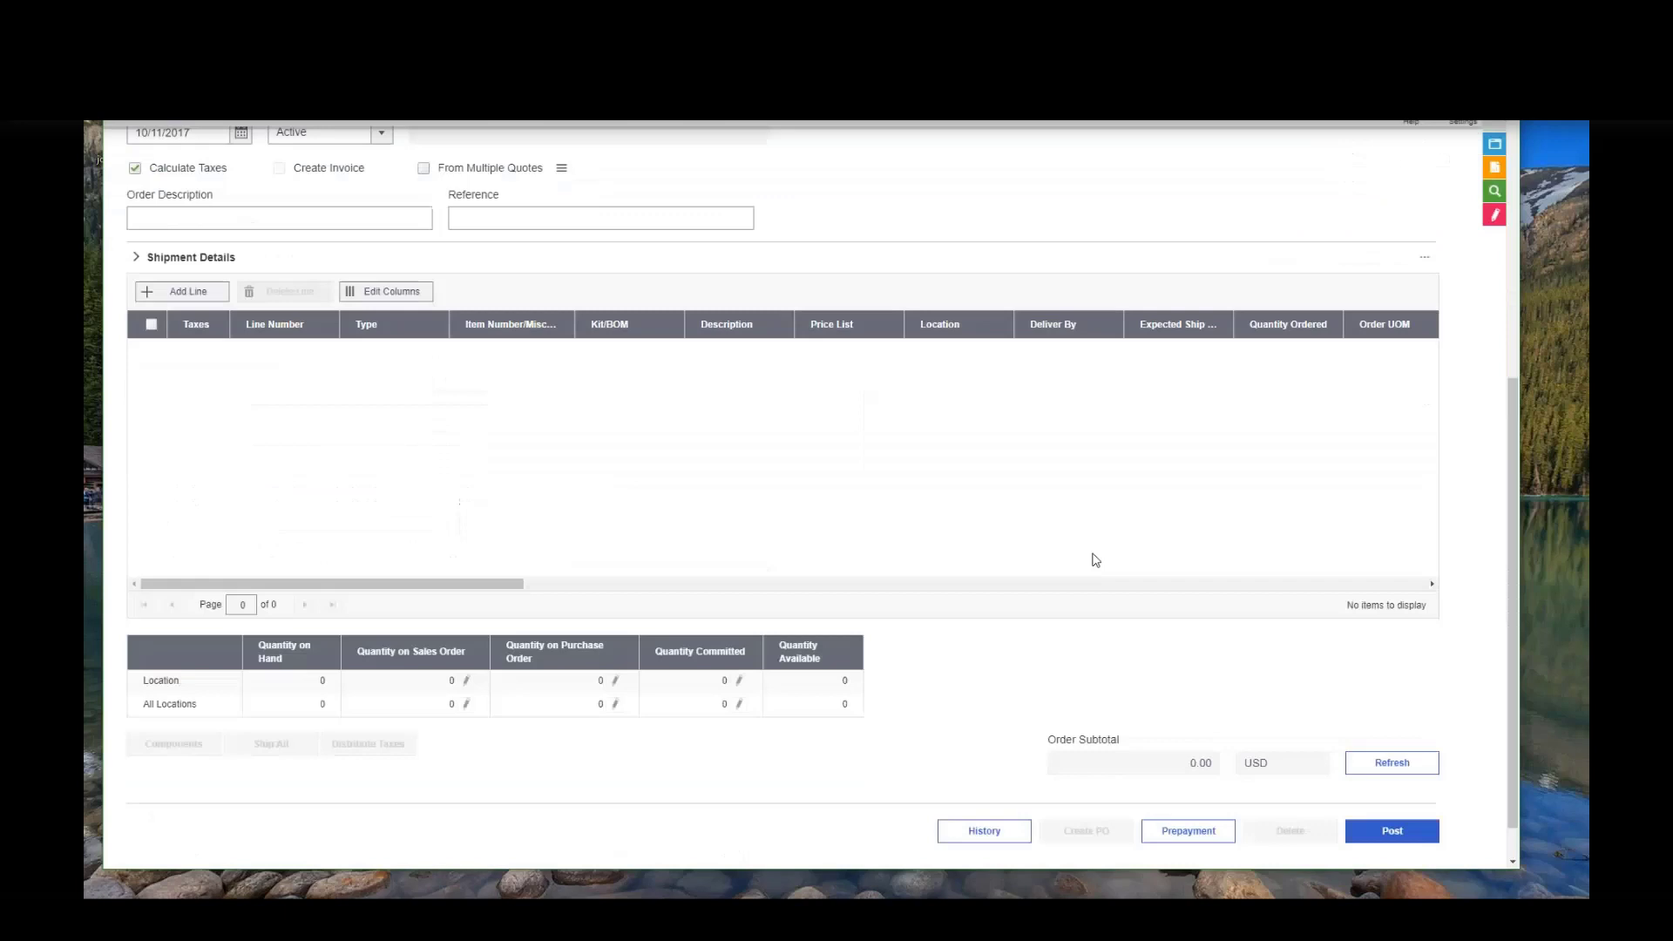
{"action": "scroll", "coordinate": [1095, 561], "scroll_direction": "down", "scroll_amount": 1}
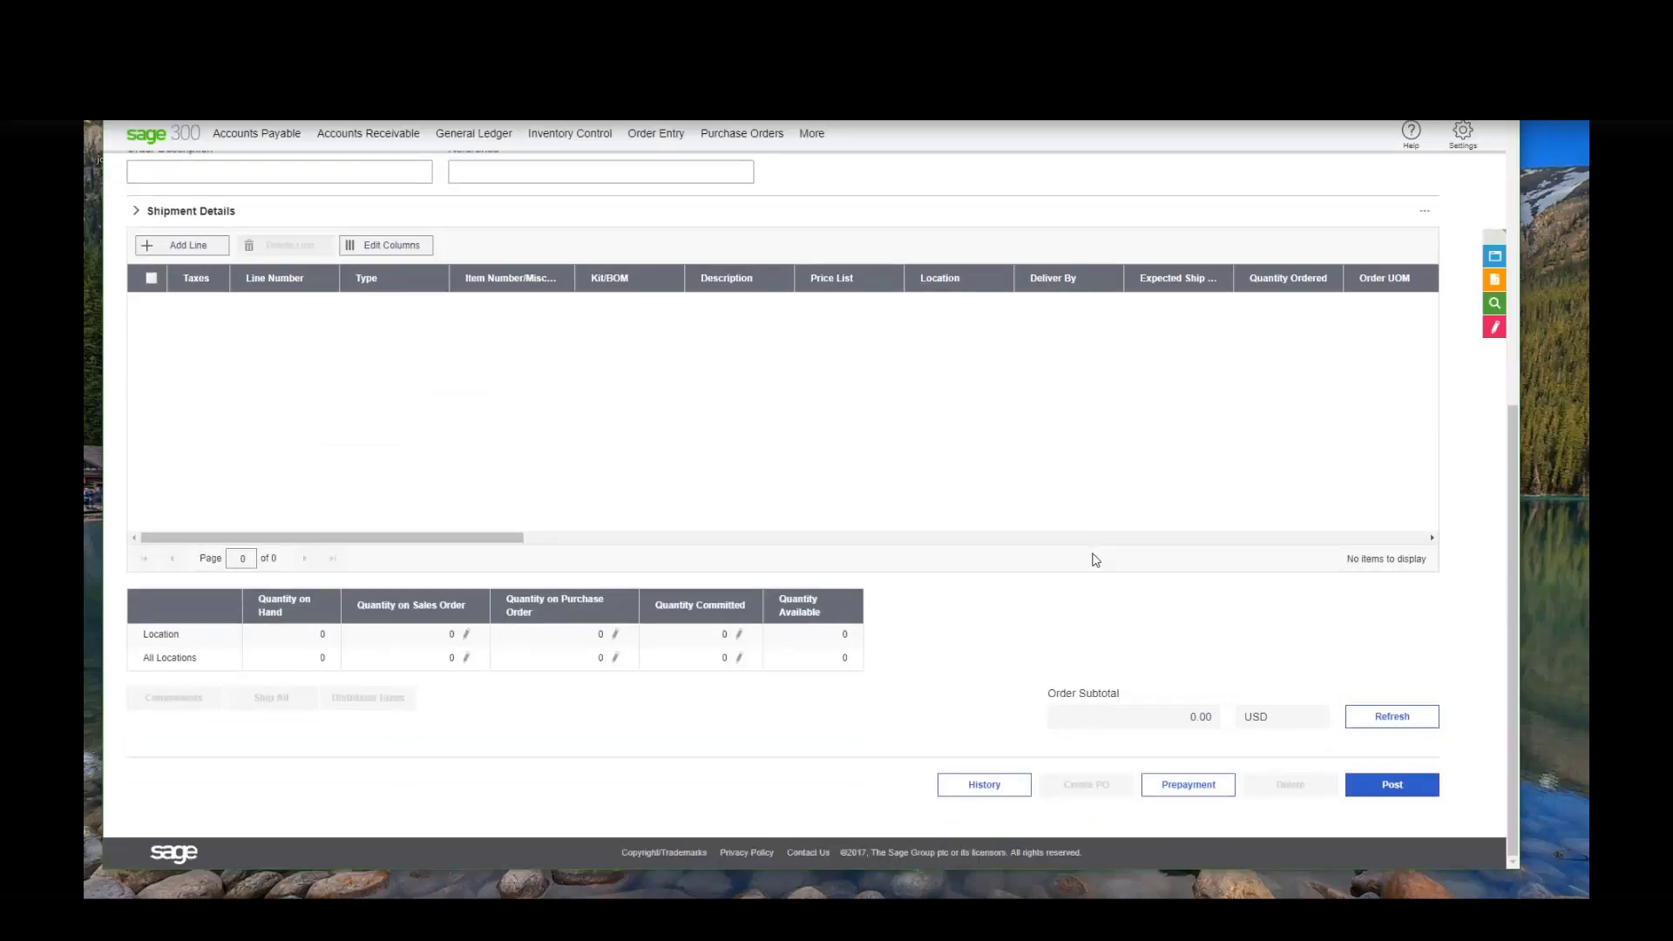
{"action": "scroll", "coordinate": [1095, 561], "scroll_direction": "up", "scroll_amount": 6}
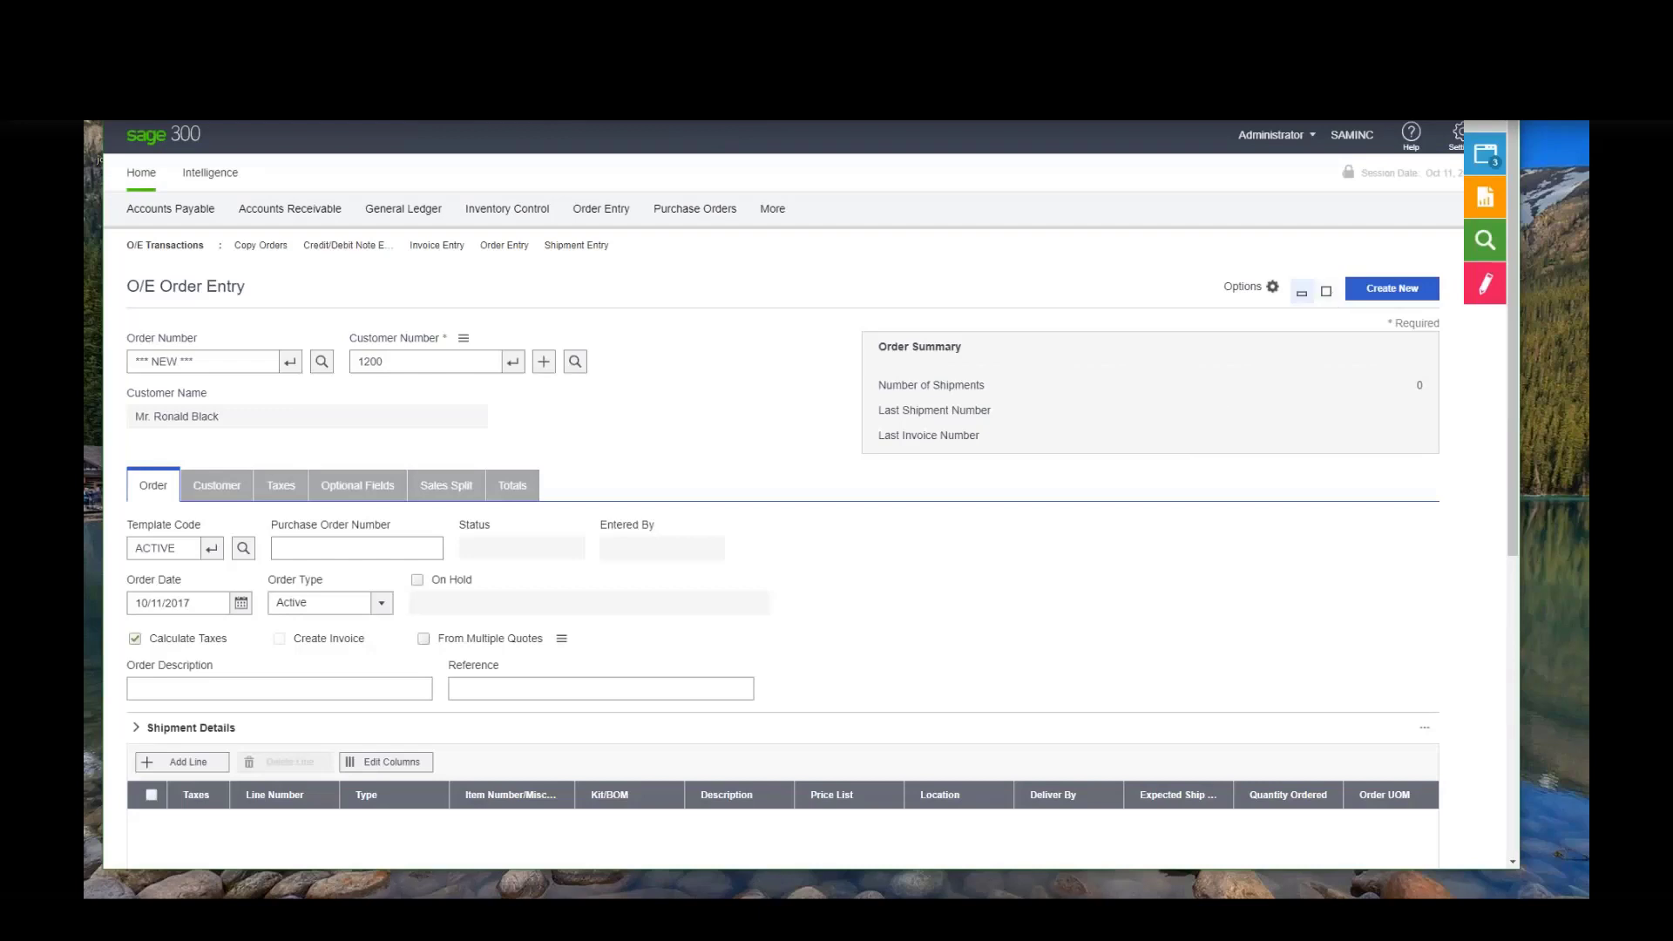
{"action": "left_click", "coordinate": [1326, 292]}
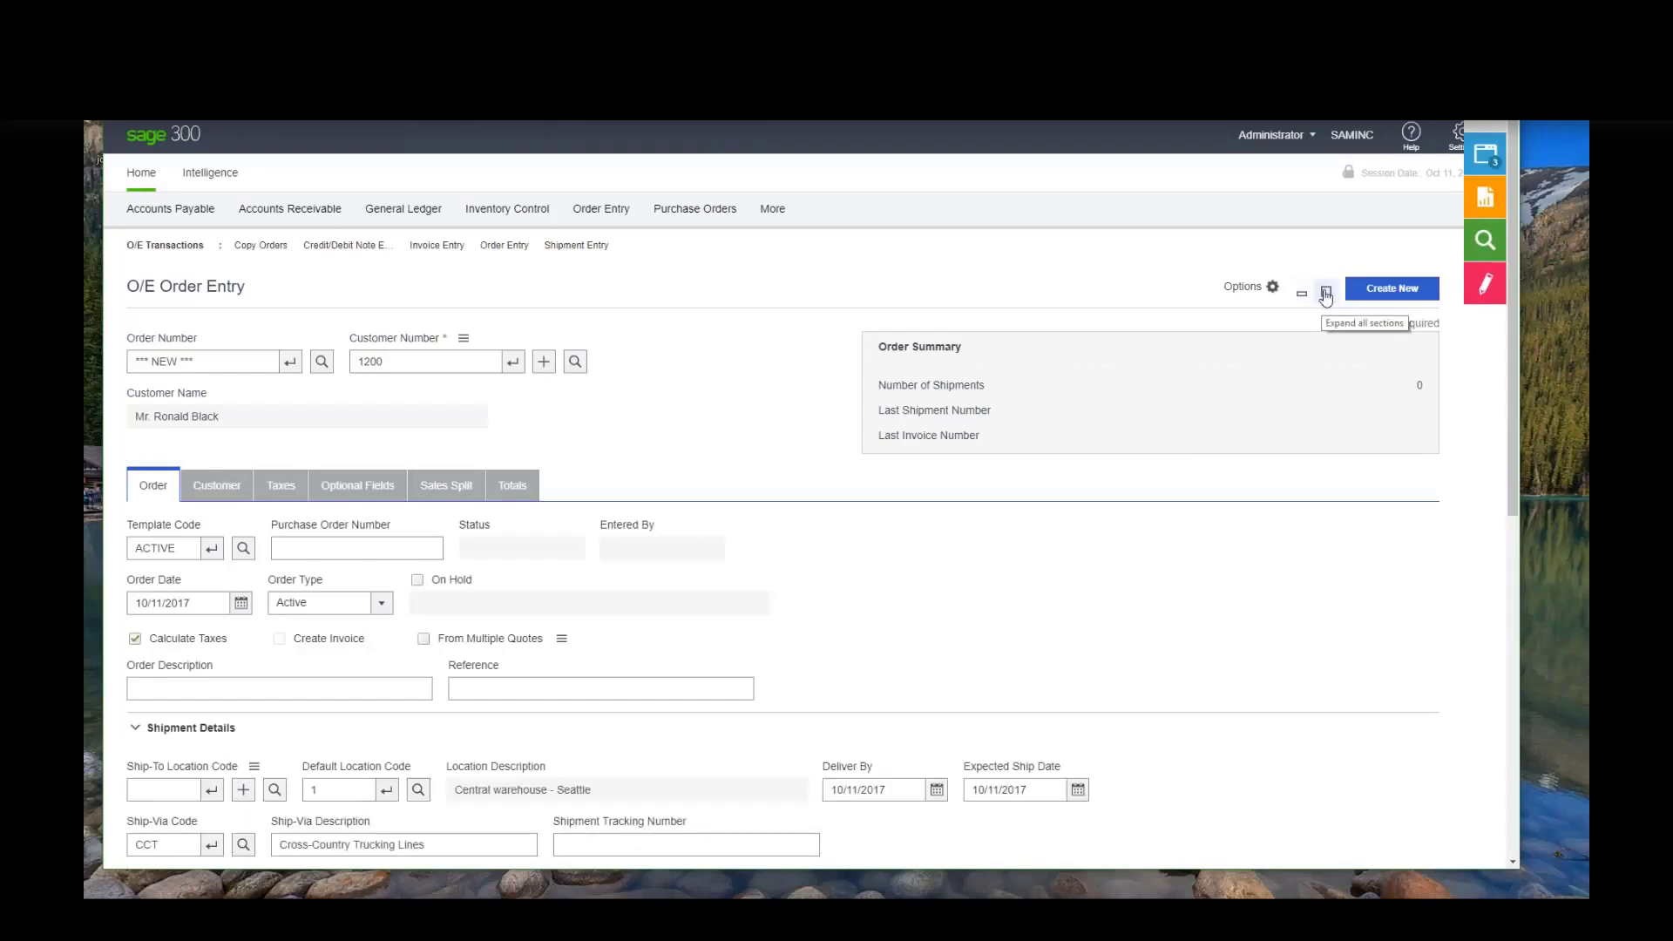
{"action": "scroll", "coordinate": [1297, 407], "scroll_direction": "down", "scroll_amount": 1}
{"action": "scroll", "coordinate": [1295, 404], "scroll_direction": "down", "scroll_amount": 6}
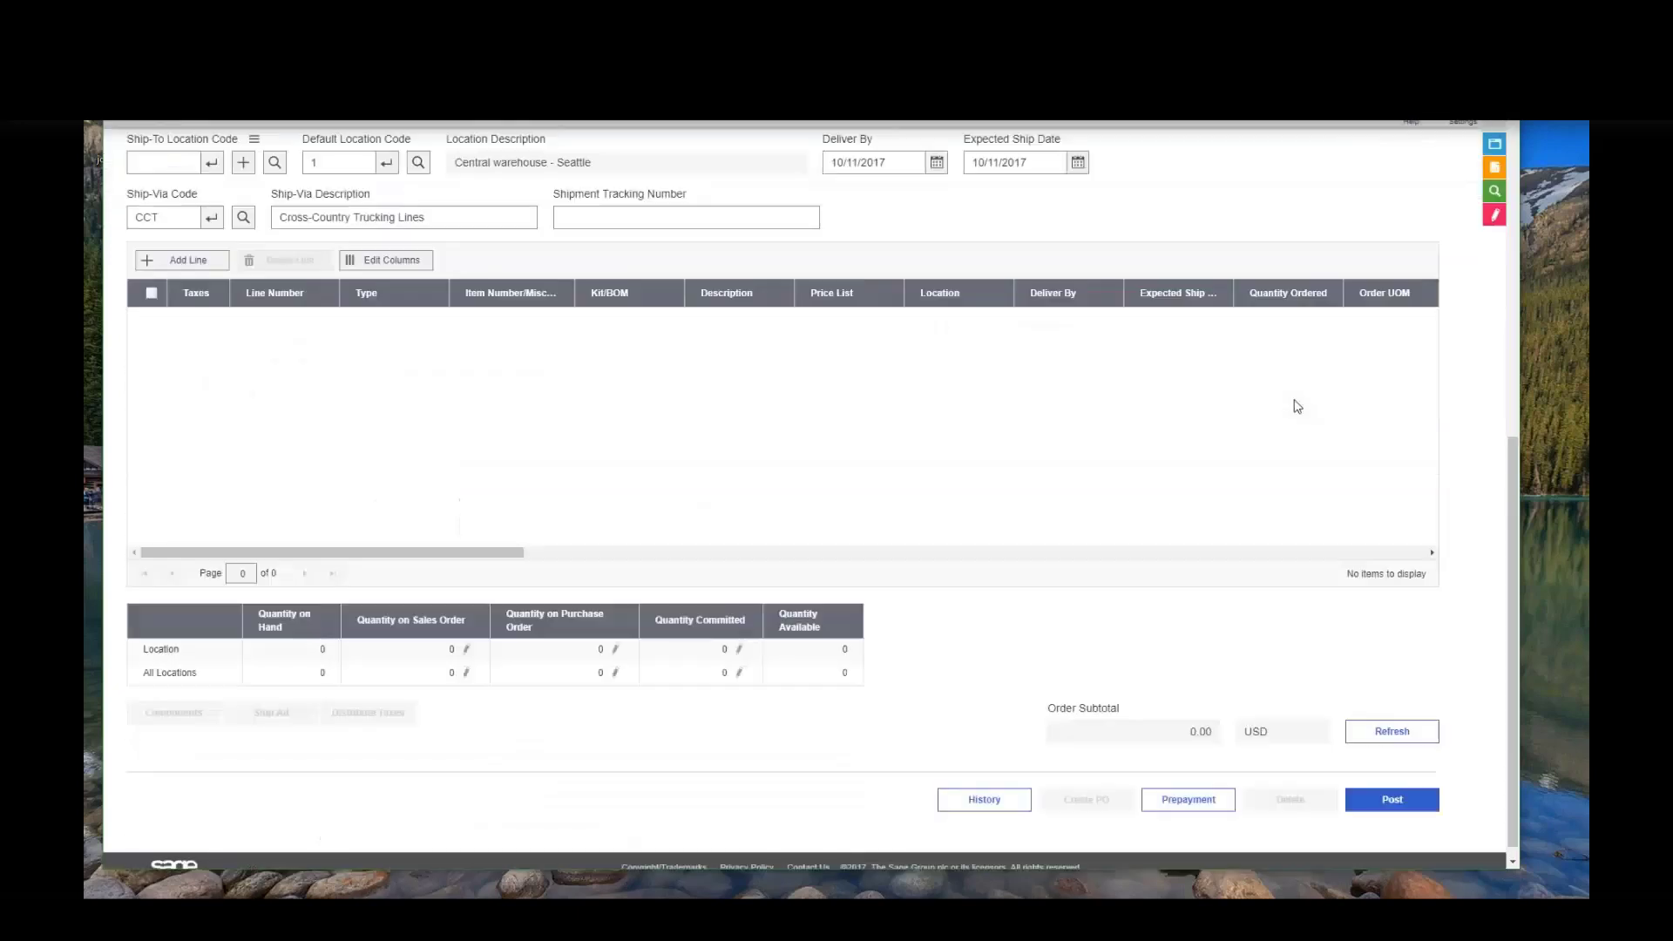
{"action": "scroll", "coordinate": [1293, 403], "scroll_direction": "up", "scroll_amount": 3}
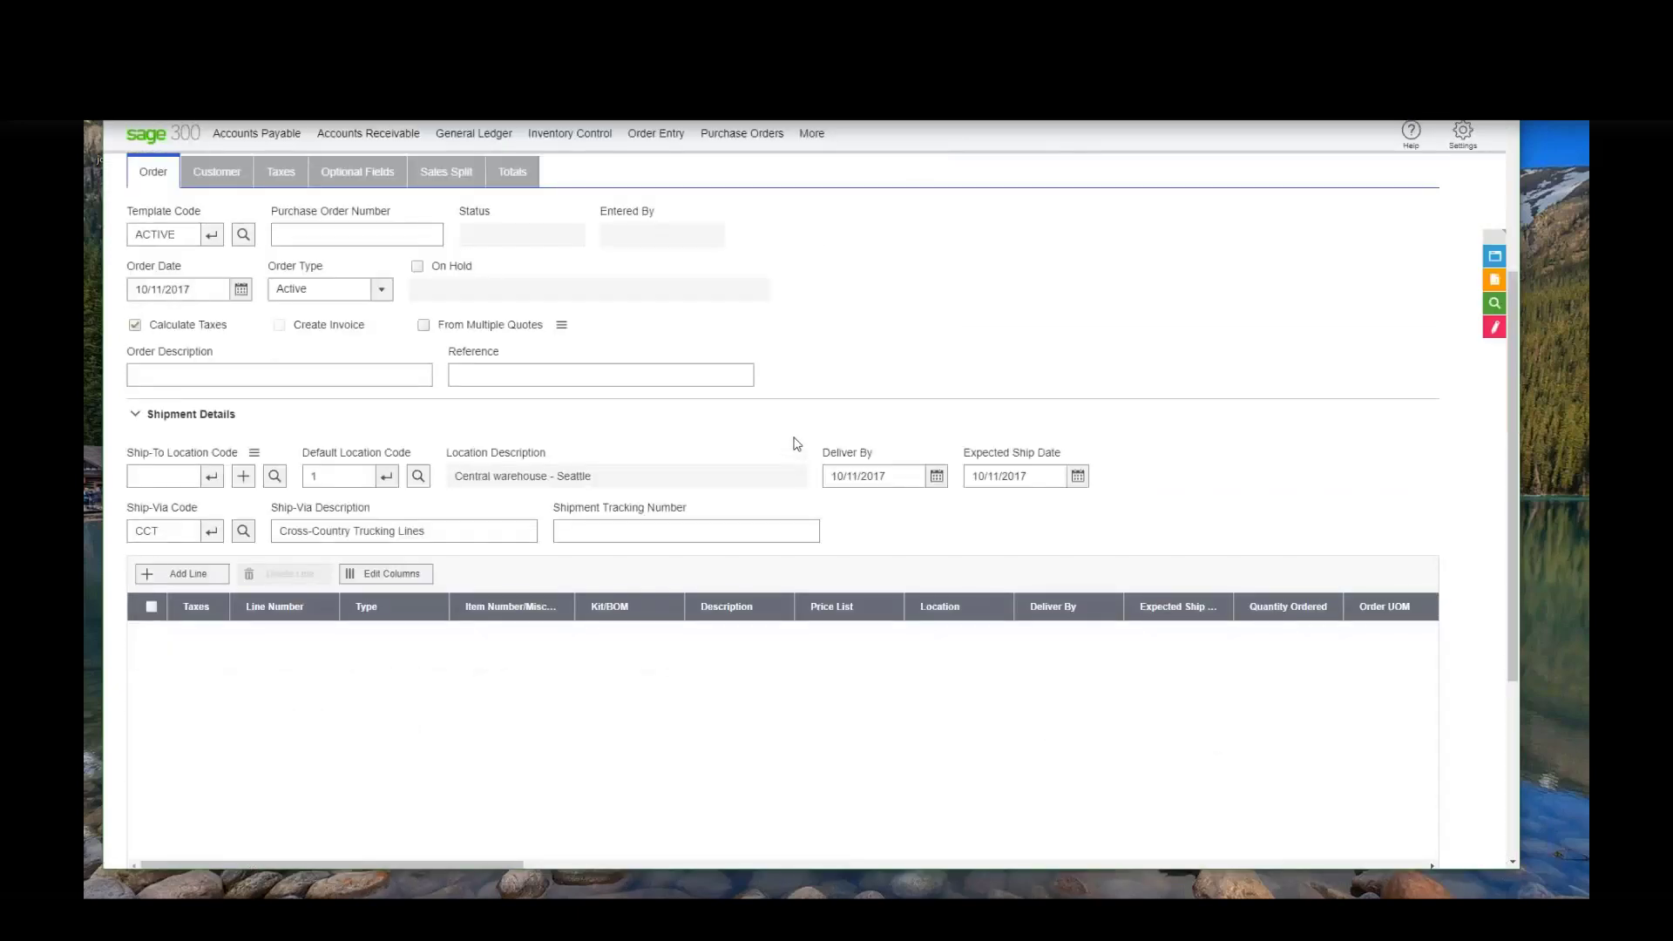
{"action": "scroll", "coordinate": [797, 443], "scroll_direction": "up", "scroll_amount": 4}
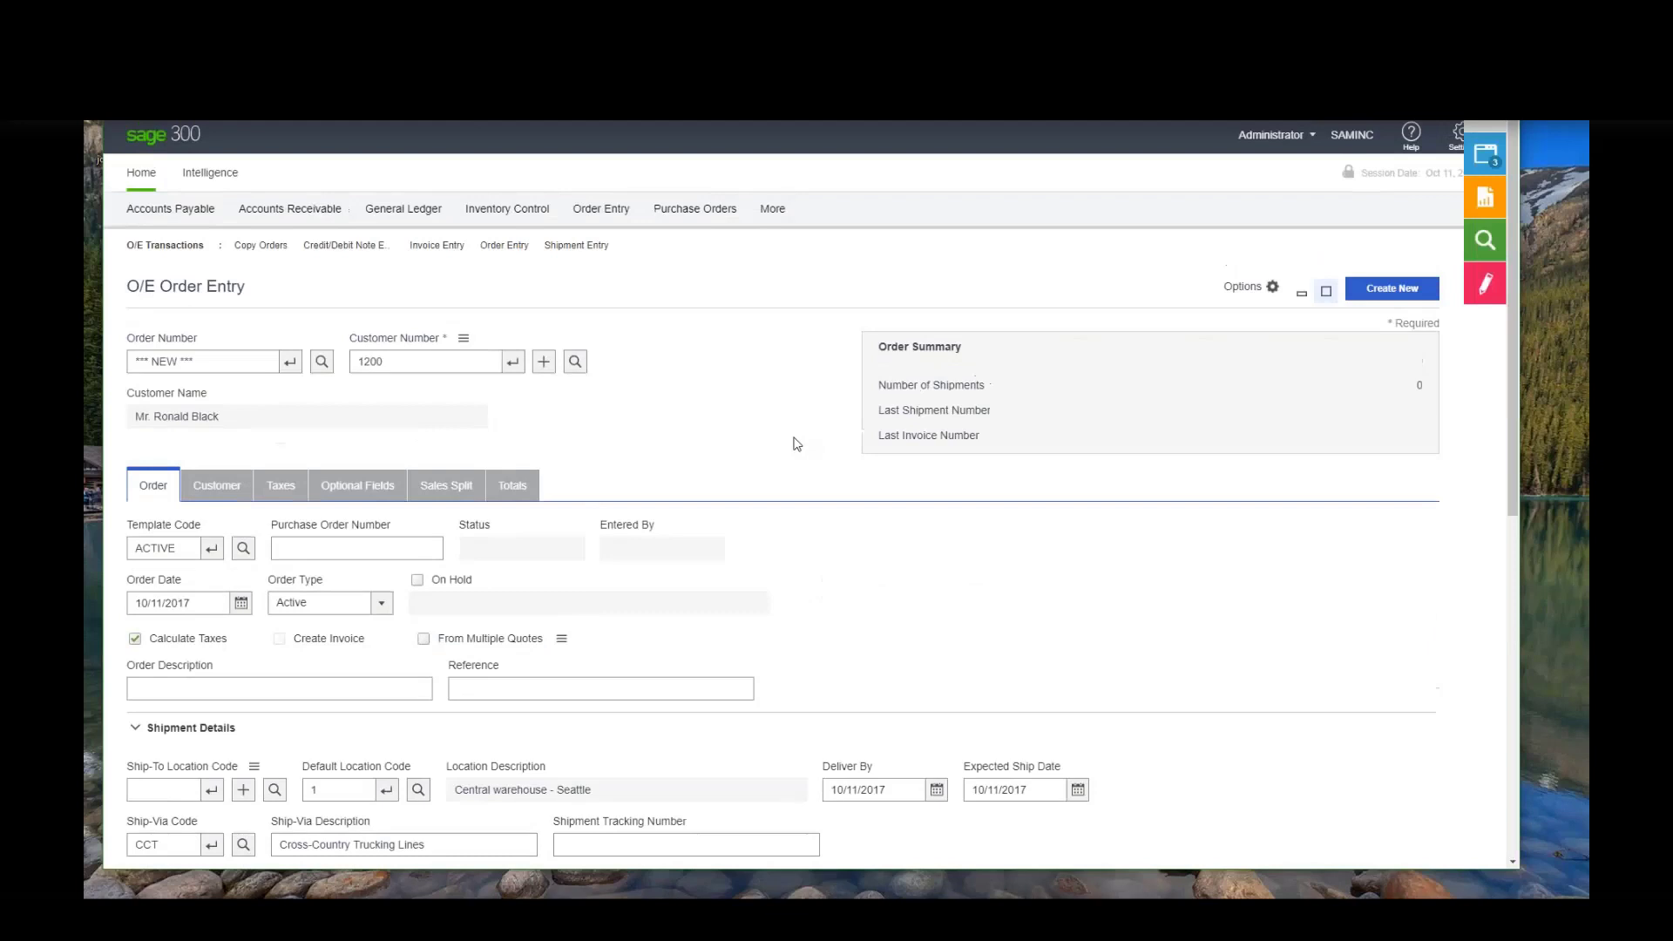
{"action": "scroll", "coordinate": [793, 440], "scroll_direction": "down", "scroll_amount": 10}
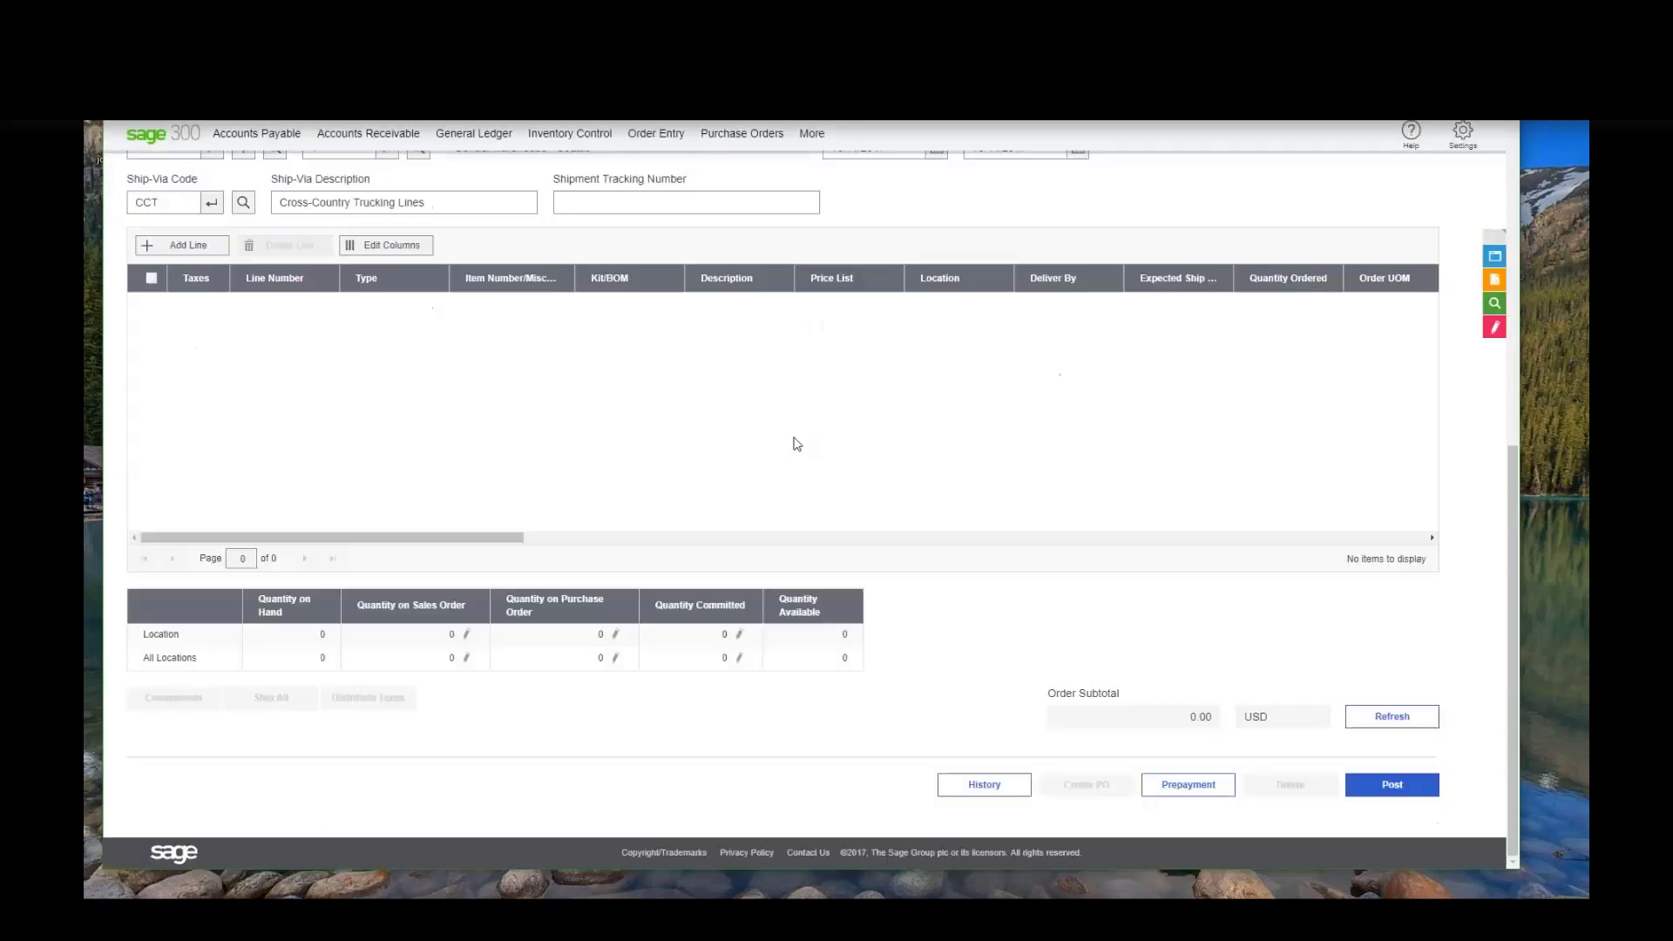
{"action": "scroll", "coordinate": [793, 440], "scroll_direction": "up", "scroll_amount": 10}
{"action": "left_click", "coordinate": [1301, 281]}
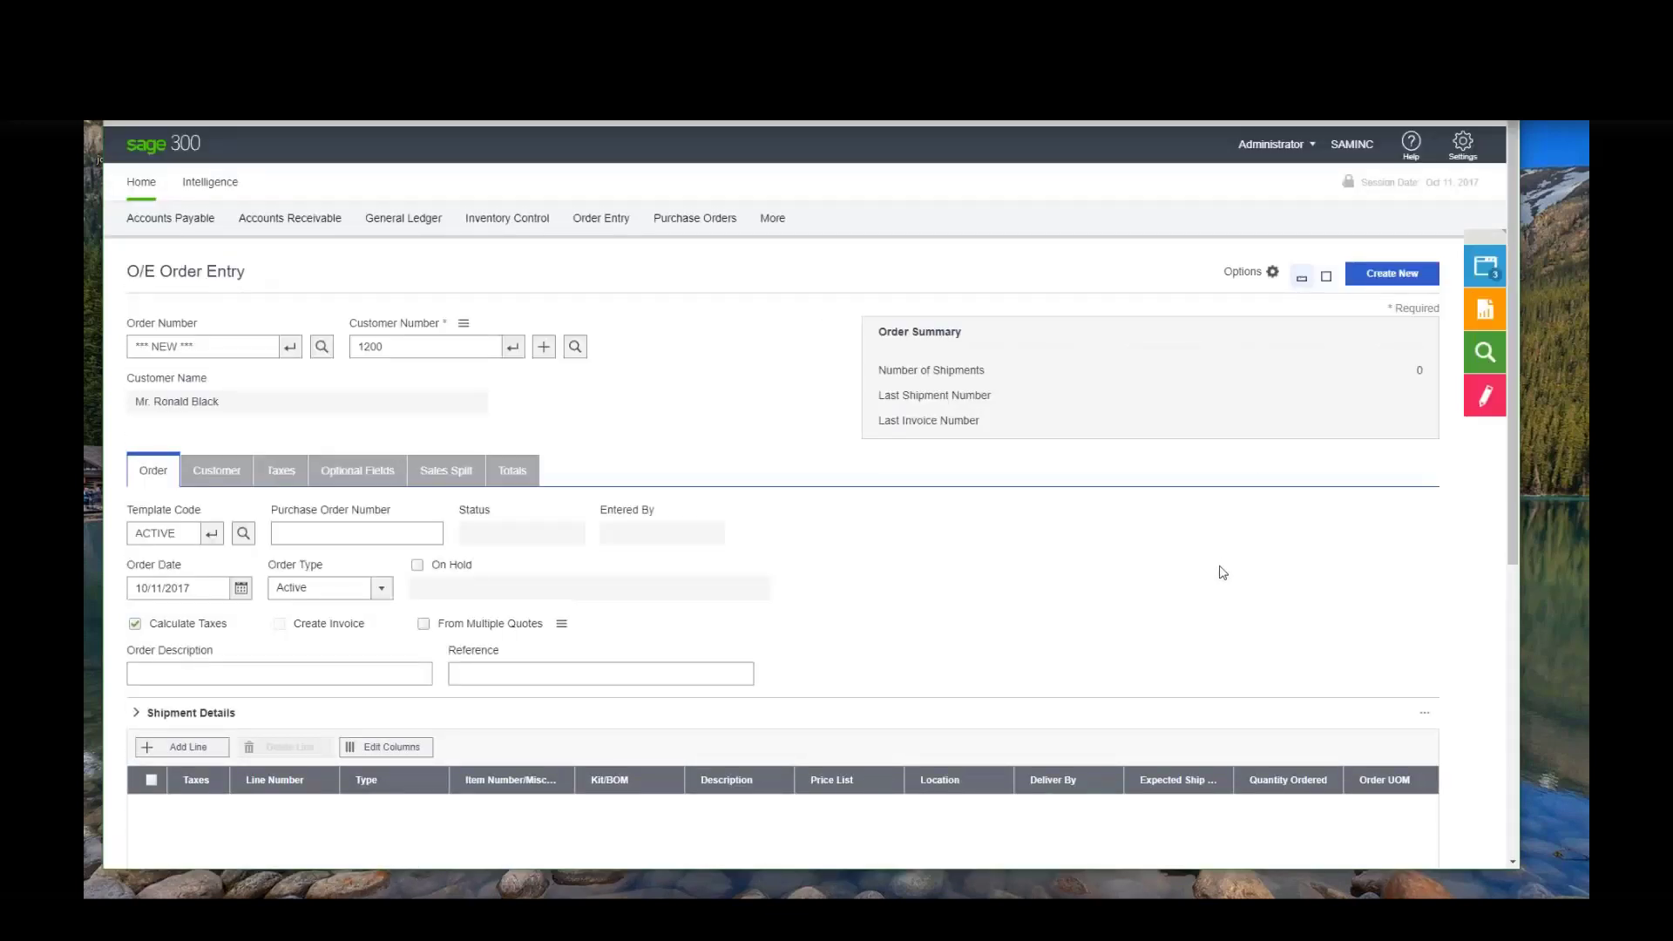
Step: Expand the Shipment Details section and collapse it again
{"action": "scroll", "coordinate": [1223, 572], "scroll_direction": "down", "scroll_amount": 6}
{"action": "scroll", "coordinate": [1223, 573], "scroll_direction": "up", "scroll_amount": 1}
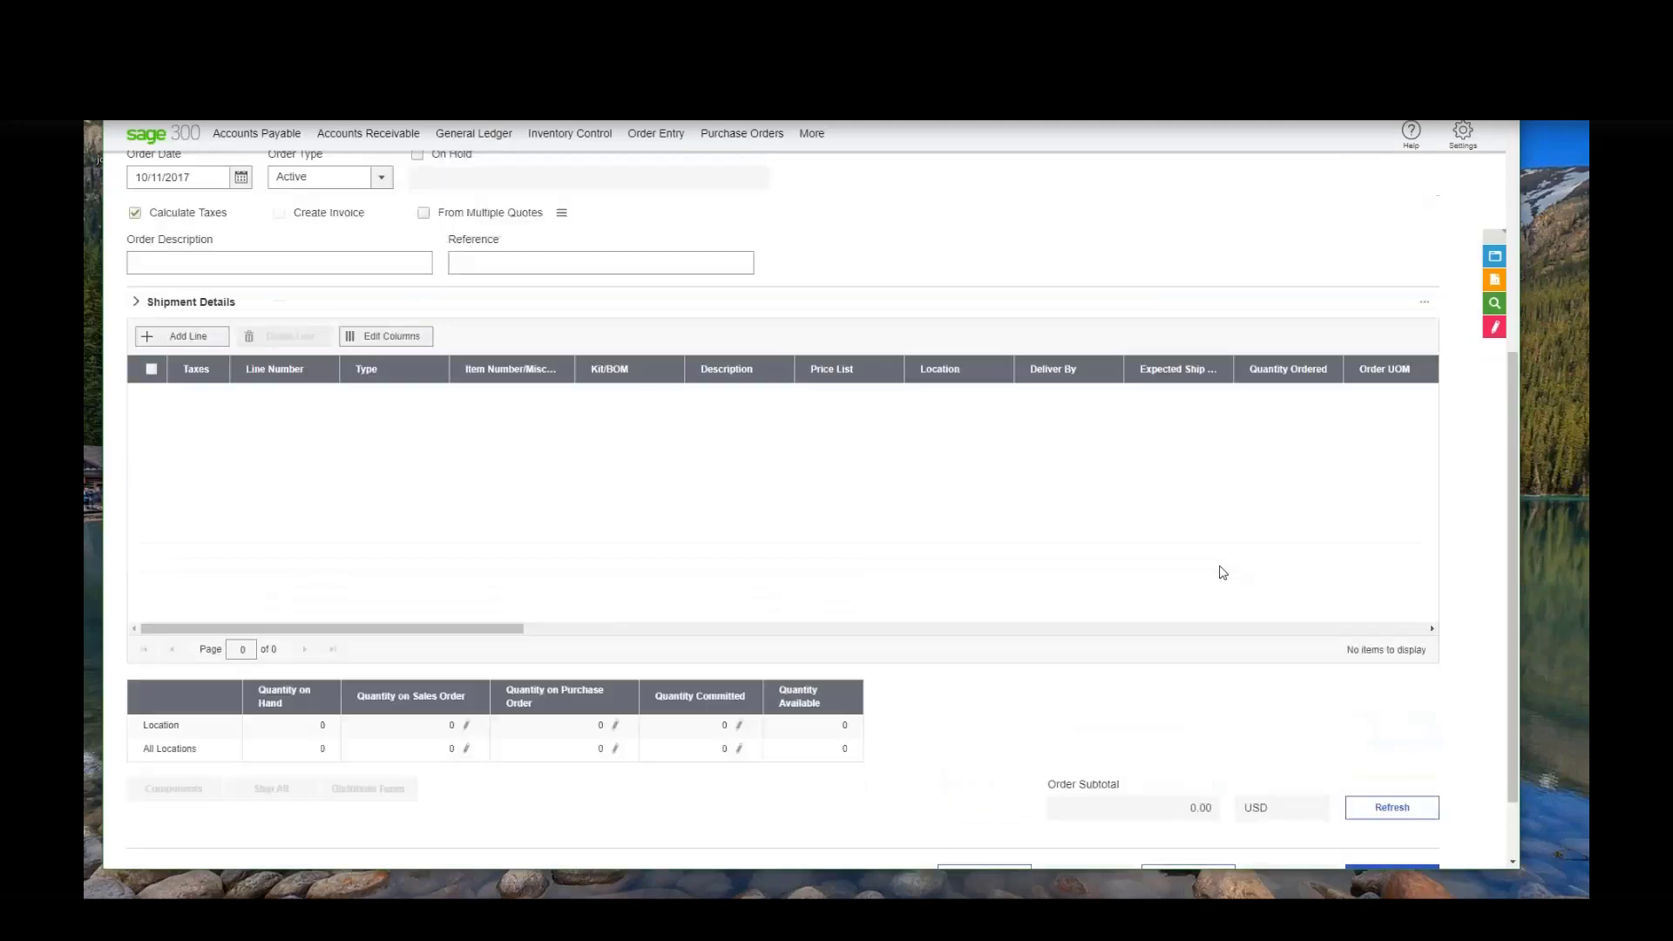
{"action": "scroll", "coordinate": [1222, 572], "scroll_direction": "up", "scroll_amount": 4}
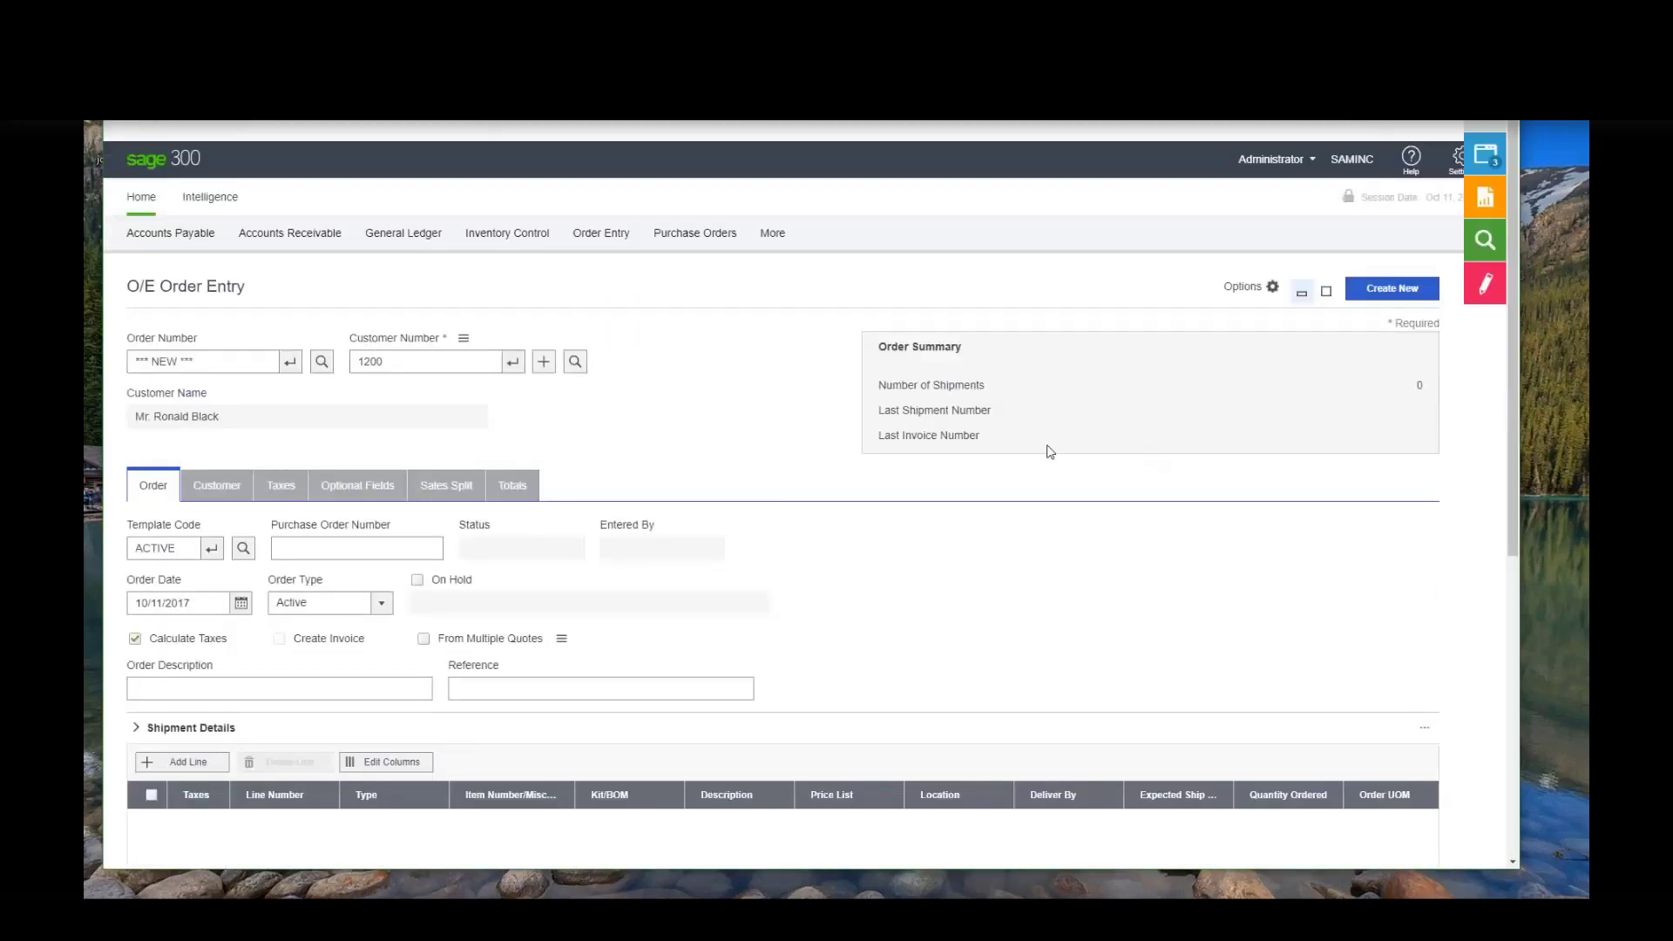
{"action": "left_click", "coordinate": [137, 728]}
{"action": "scroll", "coordinate": [297, 728], "scroll_direction": "down", "scroll_amount": 2}
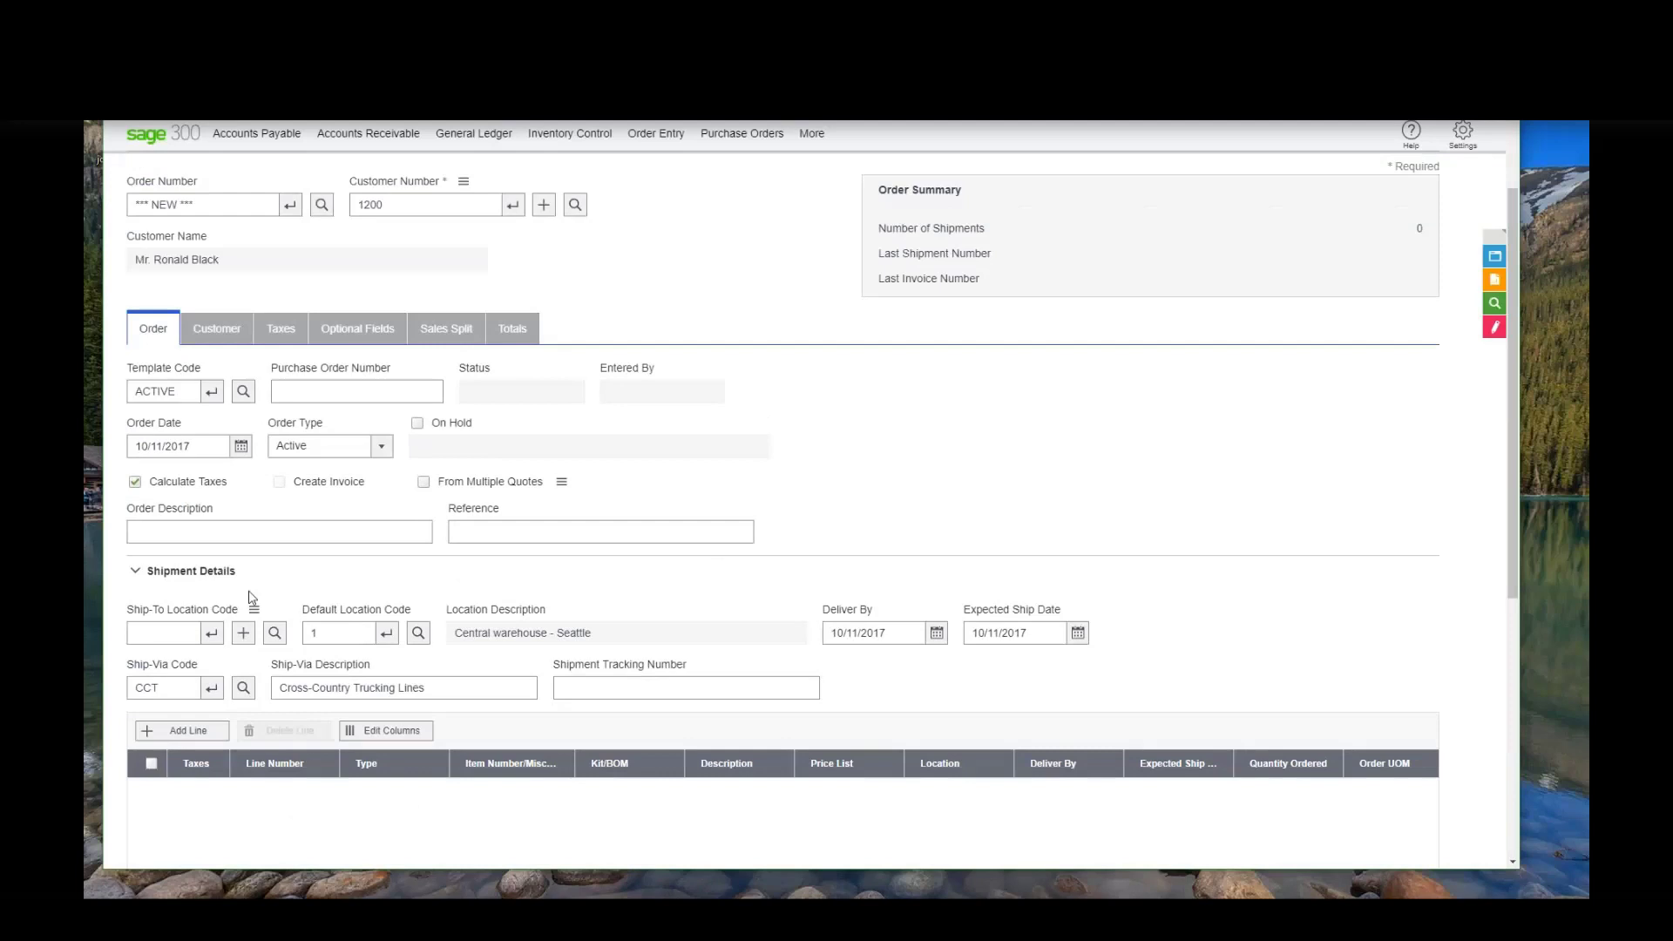
{"action": "left_click", "coordinate": [137, 572]}
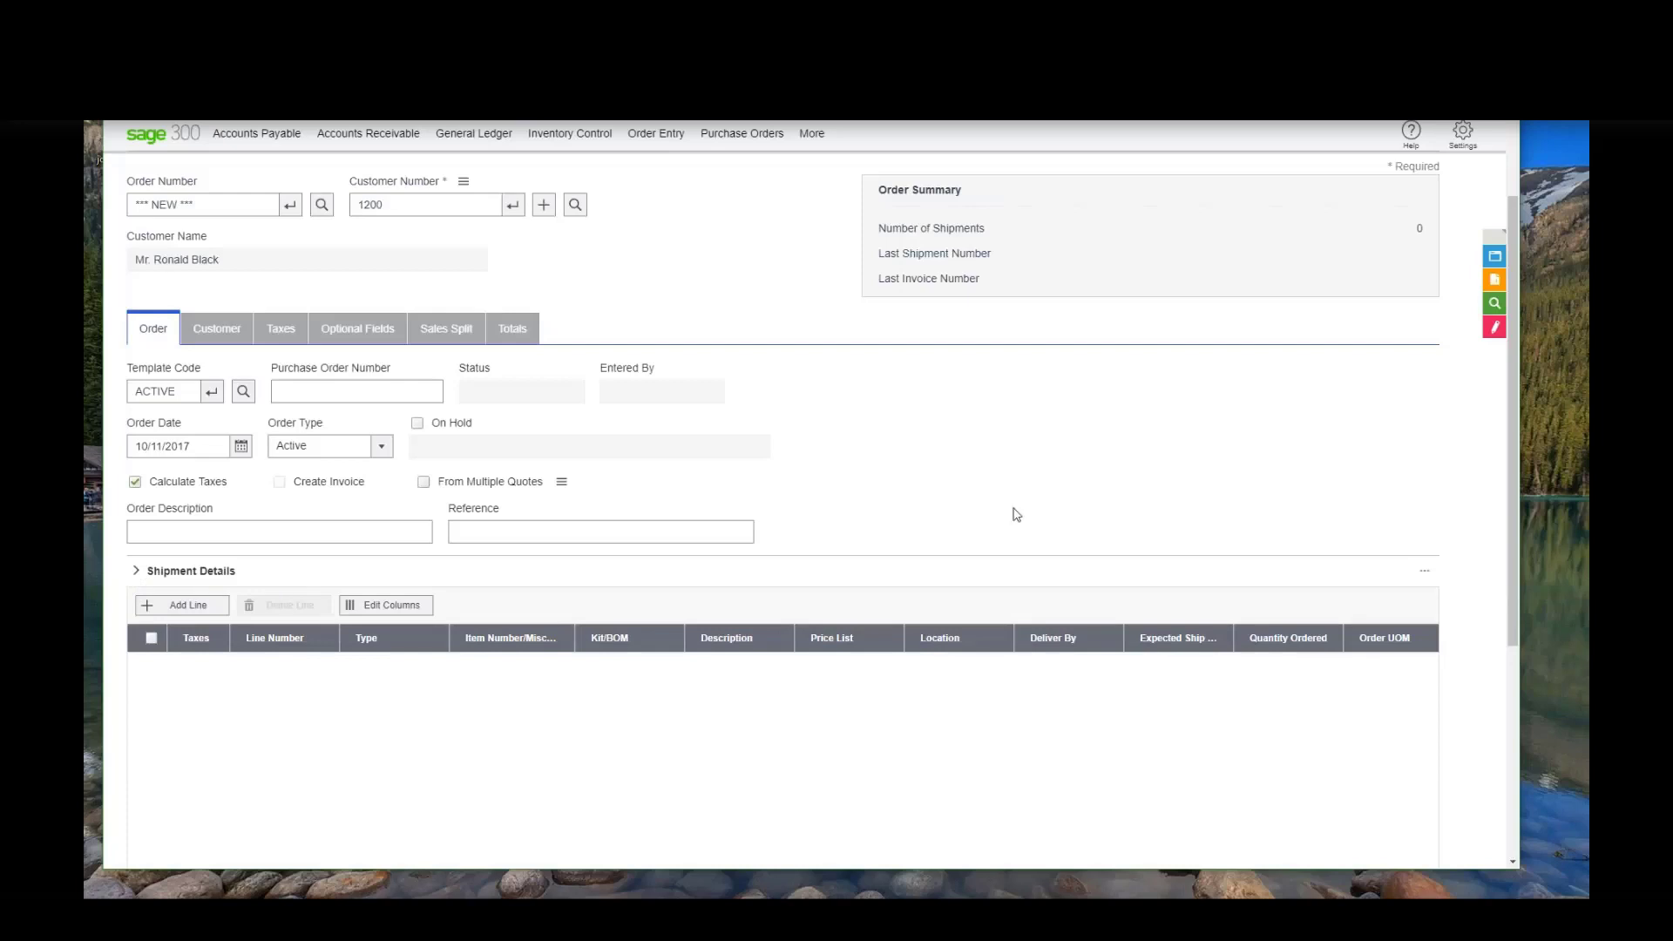
Step: Bring up the Options menu with Import, Export and Customize
{"action": "scroll", "coordinate": [1178, 427], "scroll_direction": "up", "scroll_amount": 1}
{"action": "scroll", "coordinate": [1178, 427], "scroll_direction": "up", "scroll_amount": 1}
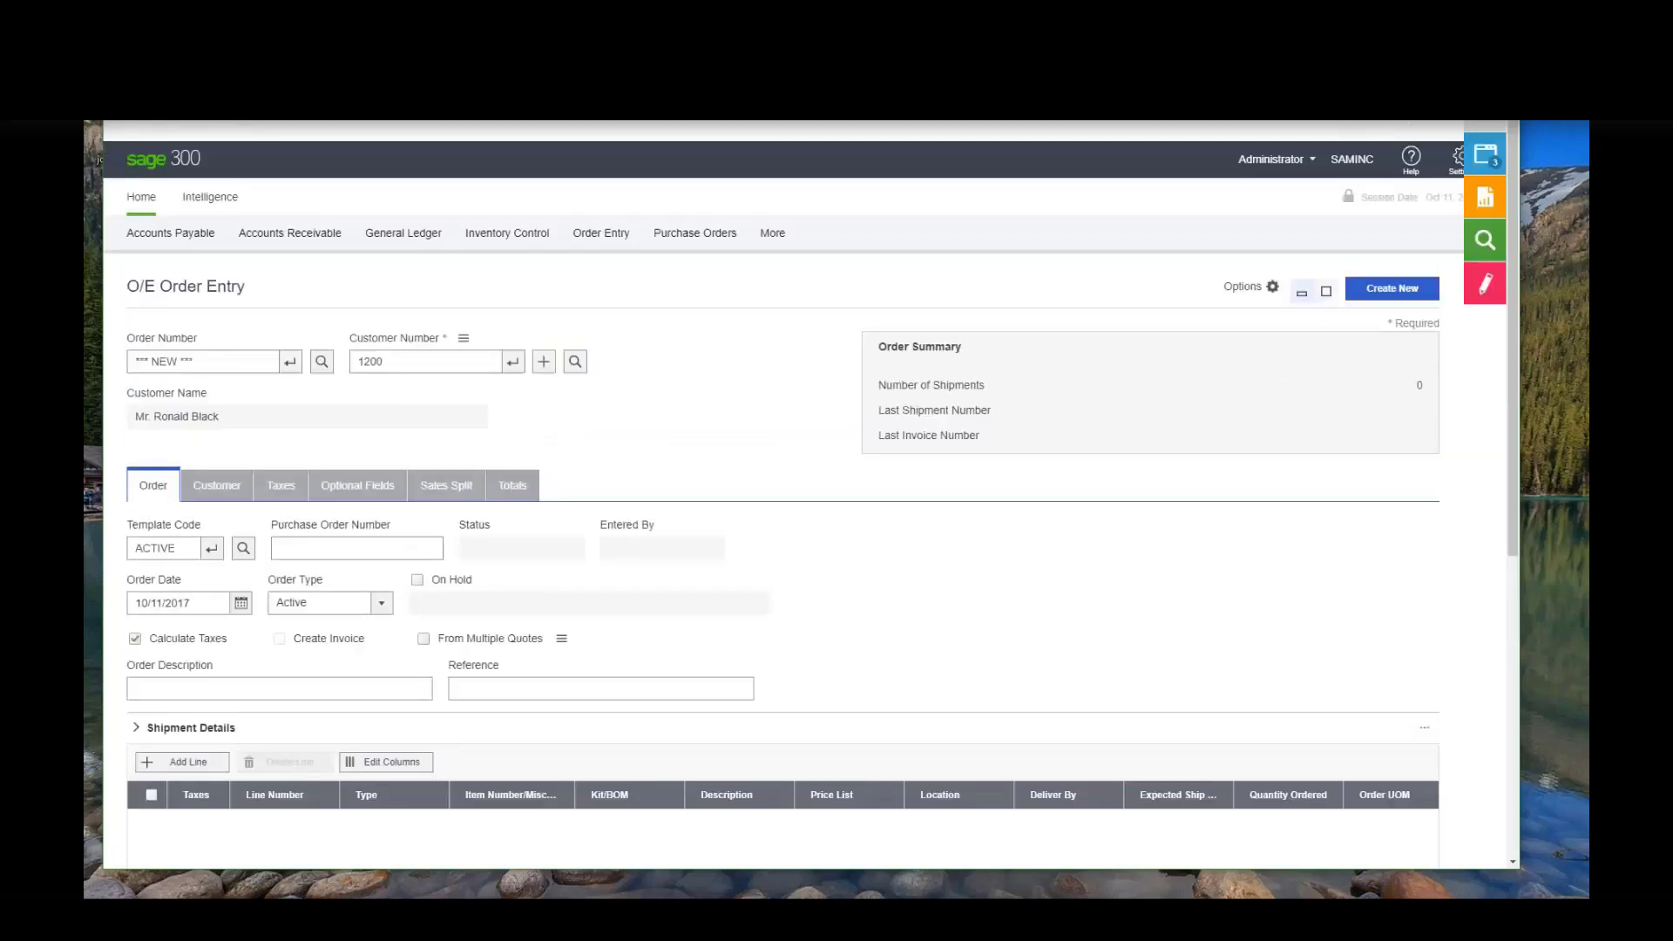
{"action": "left_click", "coordinate": [1280, 292]}
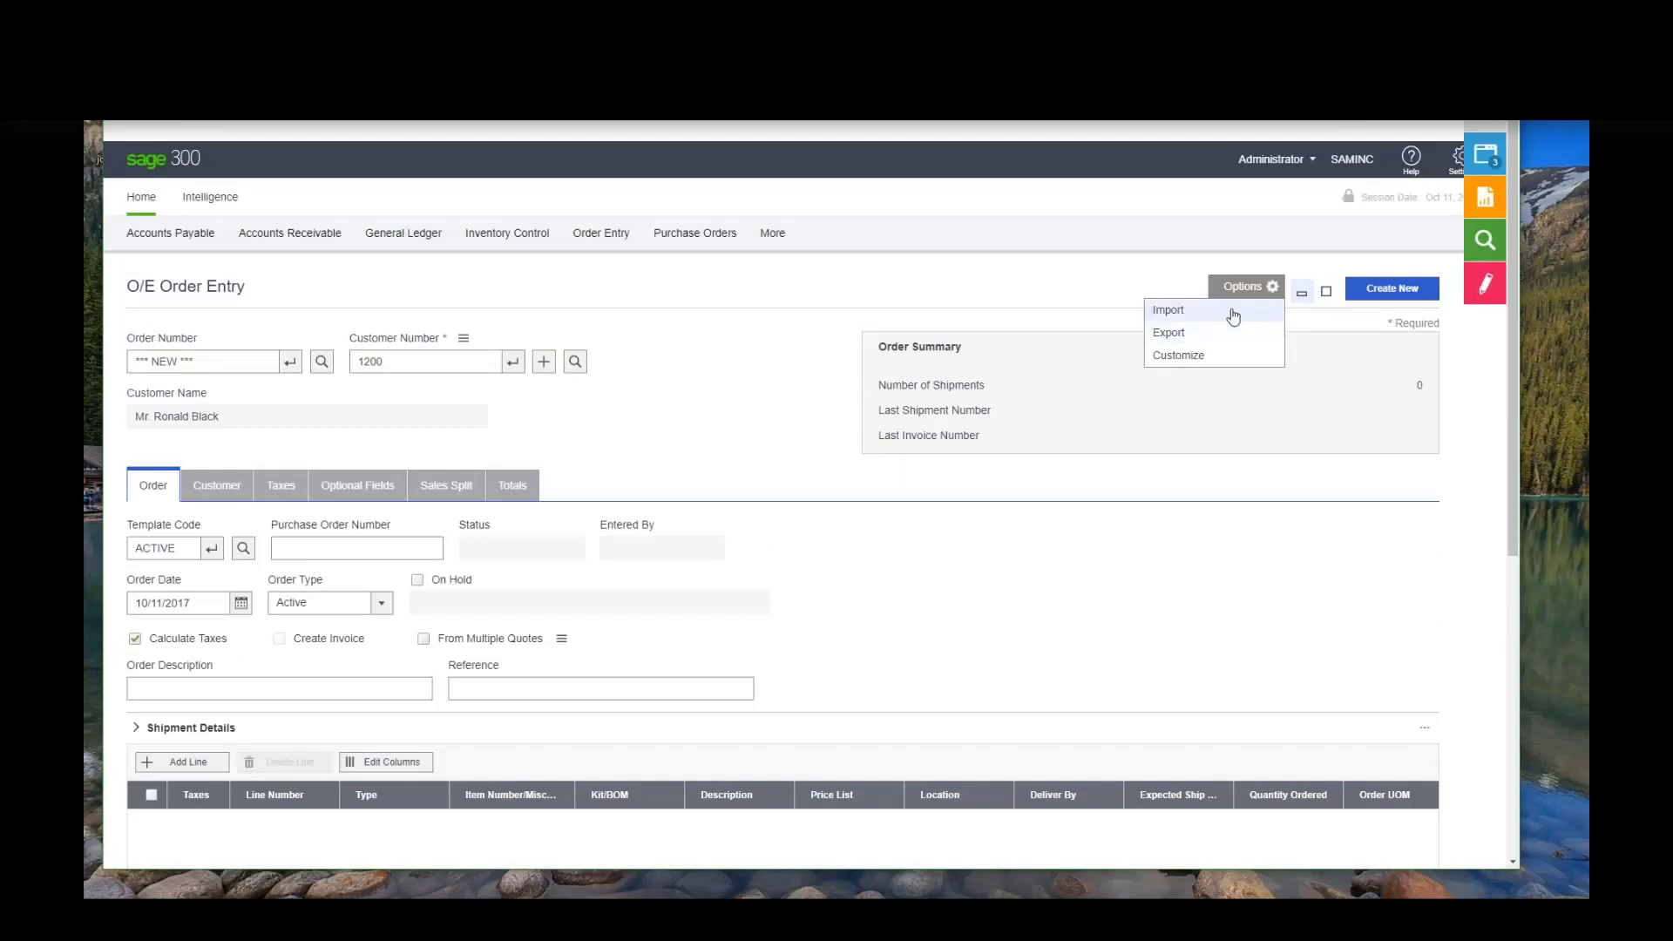
Step: Open the screen customization and enter the new Customization ID TEST1
{"action": "left_click", "coordinate": [1230, 357]}
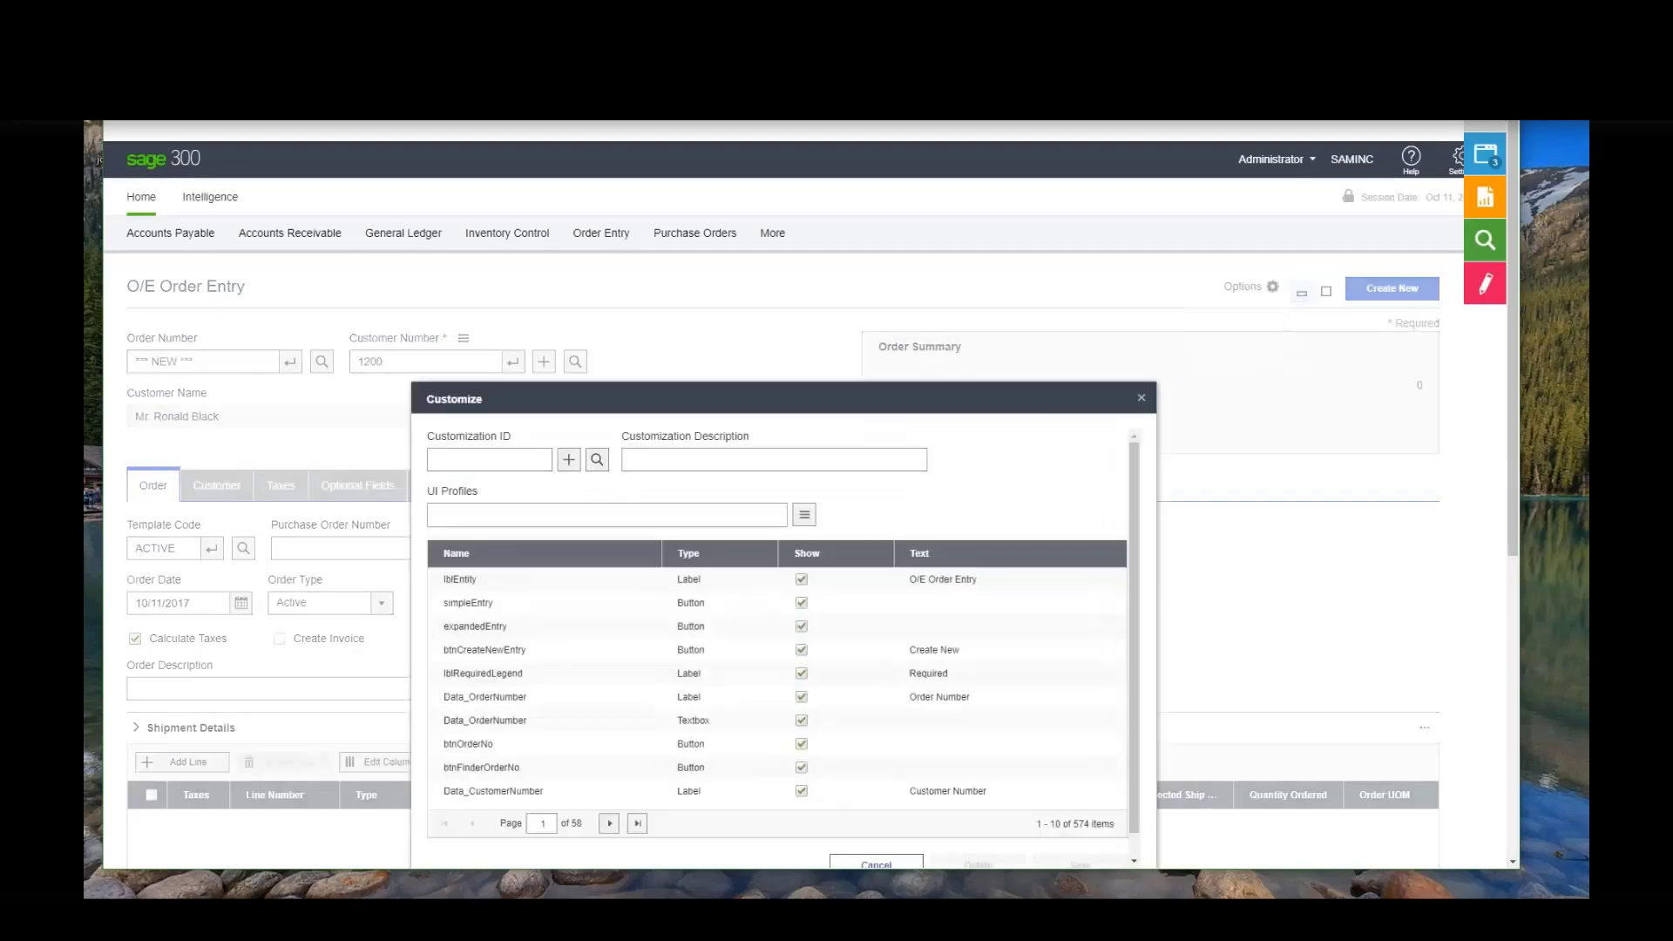
{"action": "left_click", "coordinate": [481, 458]}
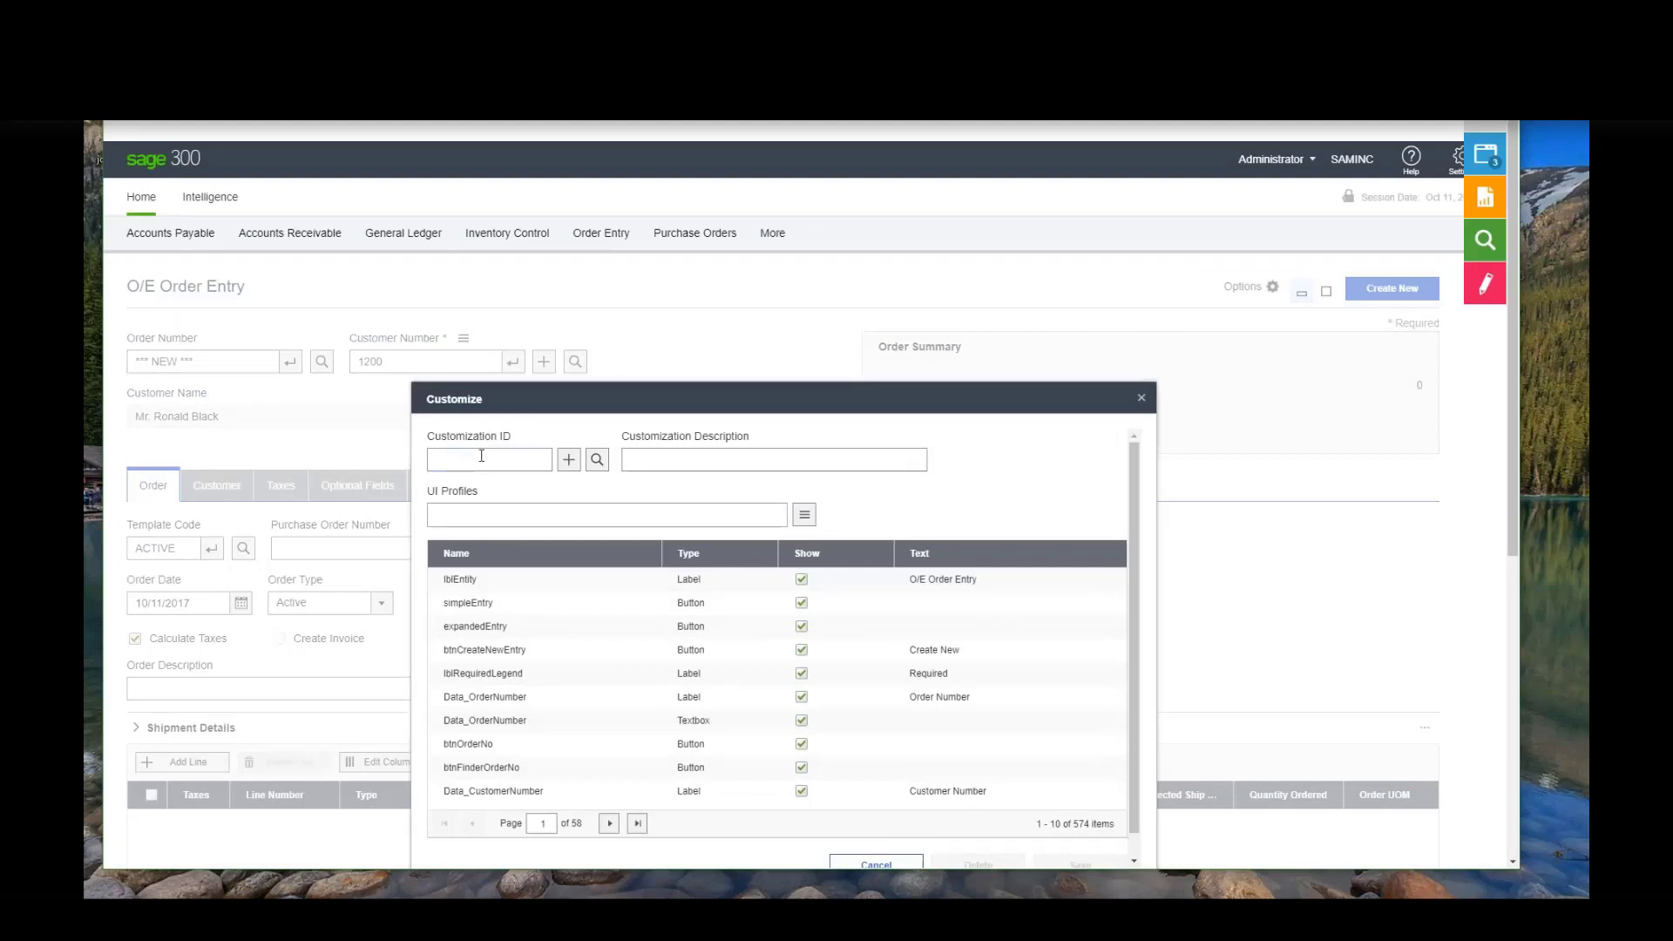
{"action": "type", "text": "TEST1"}
{"action": "key", "text": "Tab"}
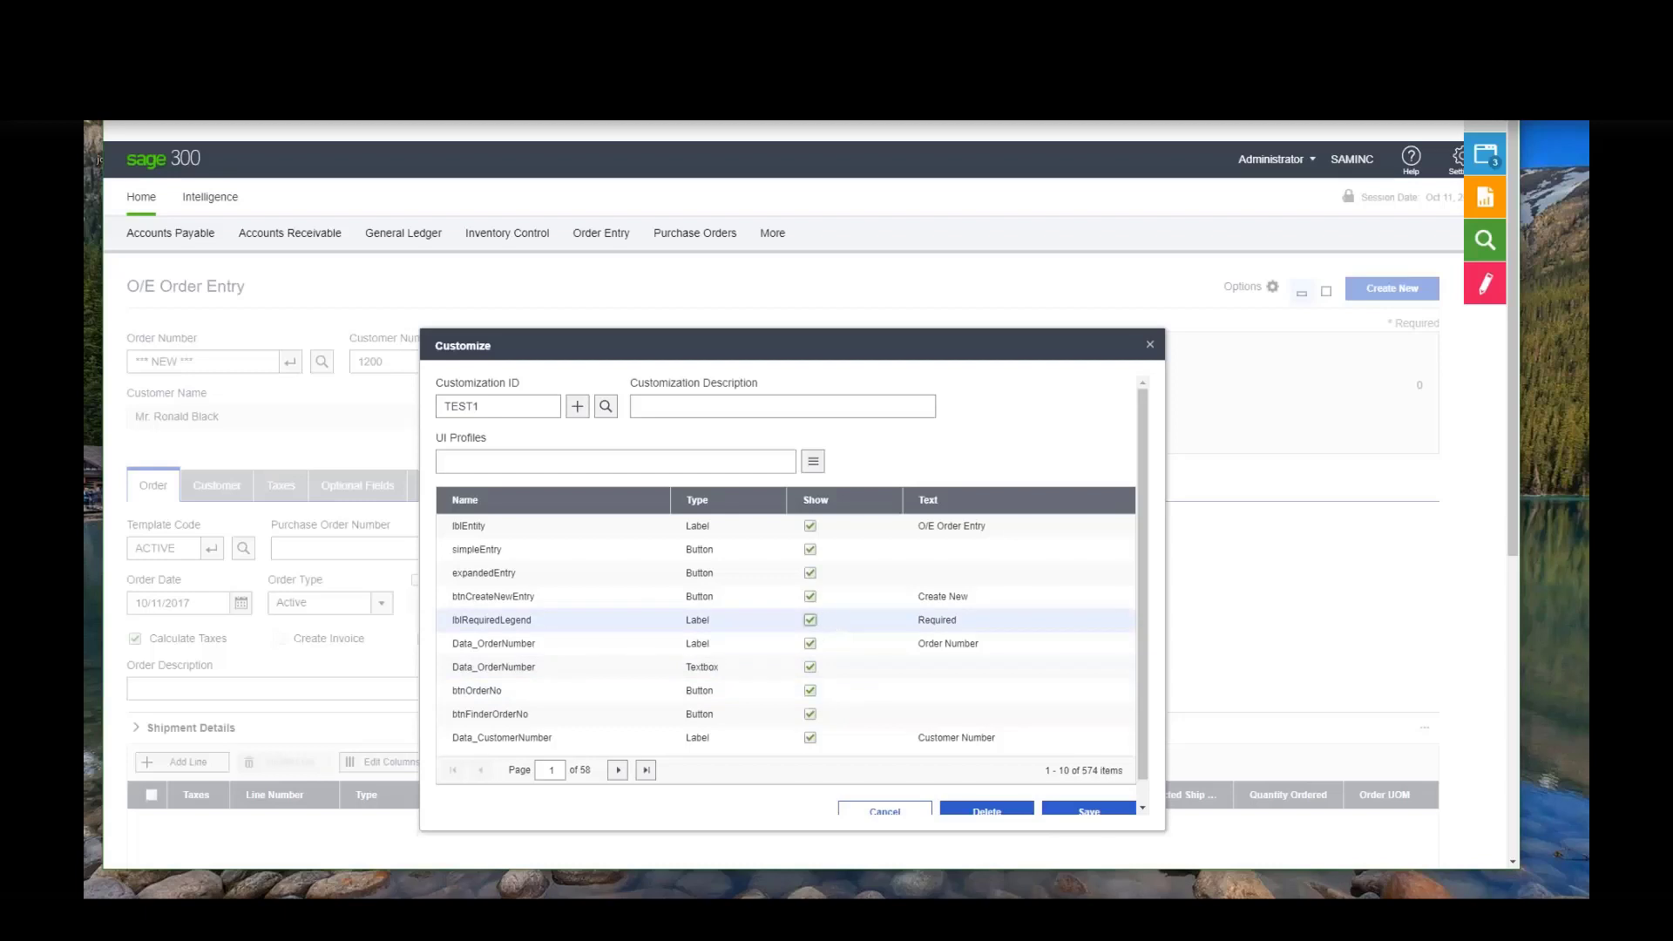
Step: Put the btnCreateNewEntry Text cell into editing mode
{"action": "left_click", "coordinate": [964, 598]}
{"action": "key", "text": "Return"}
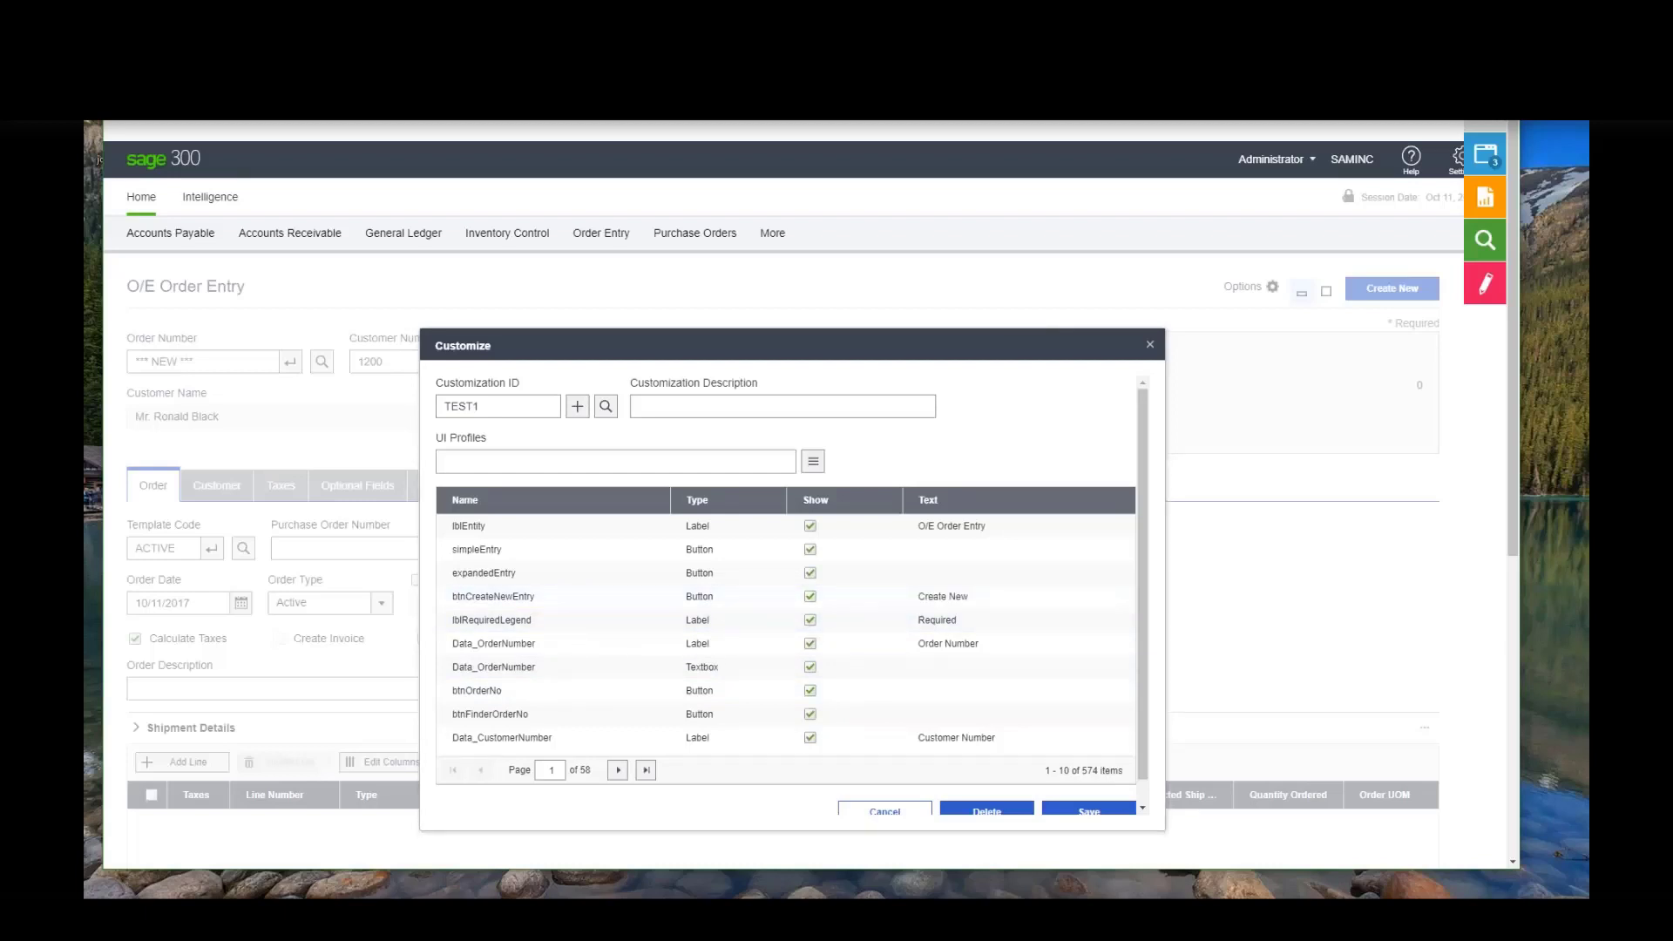
{"action": "left_click", "coordinate": [973, 598]}
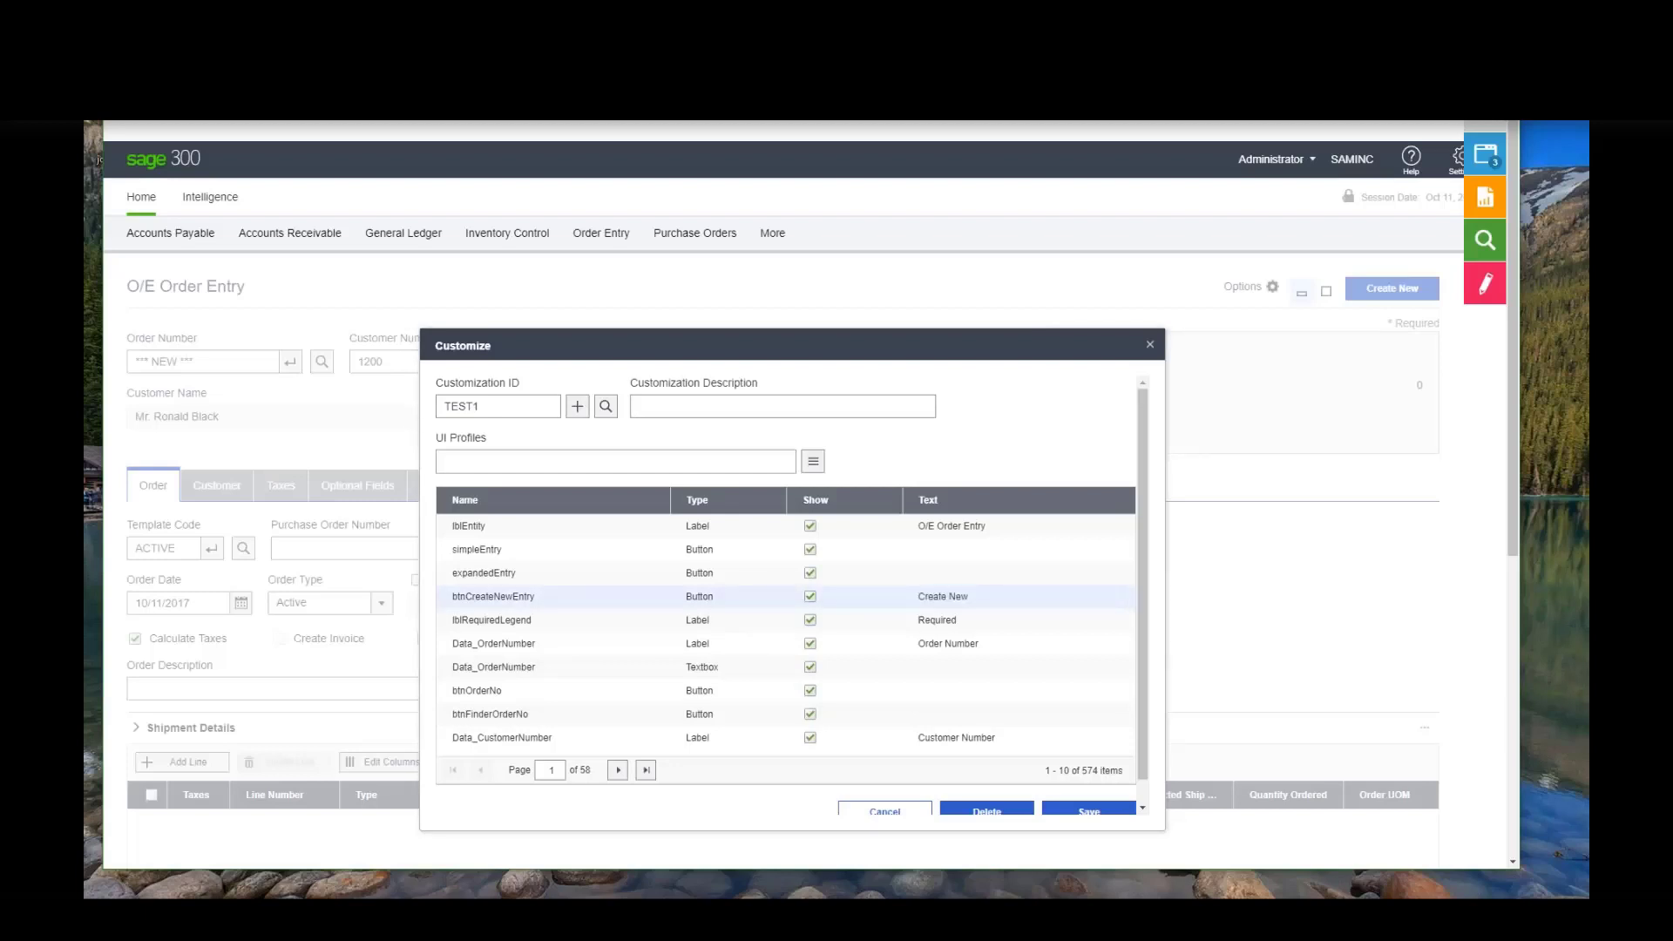
Step: Change the btnCreateNewEntry caption from 'Create New' to 'Create Something'
{"action": "key", "text": "End"}
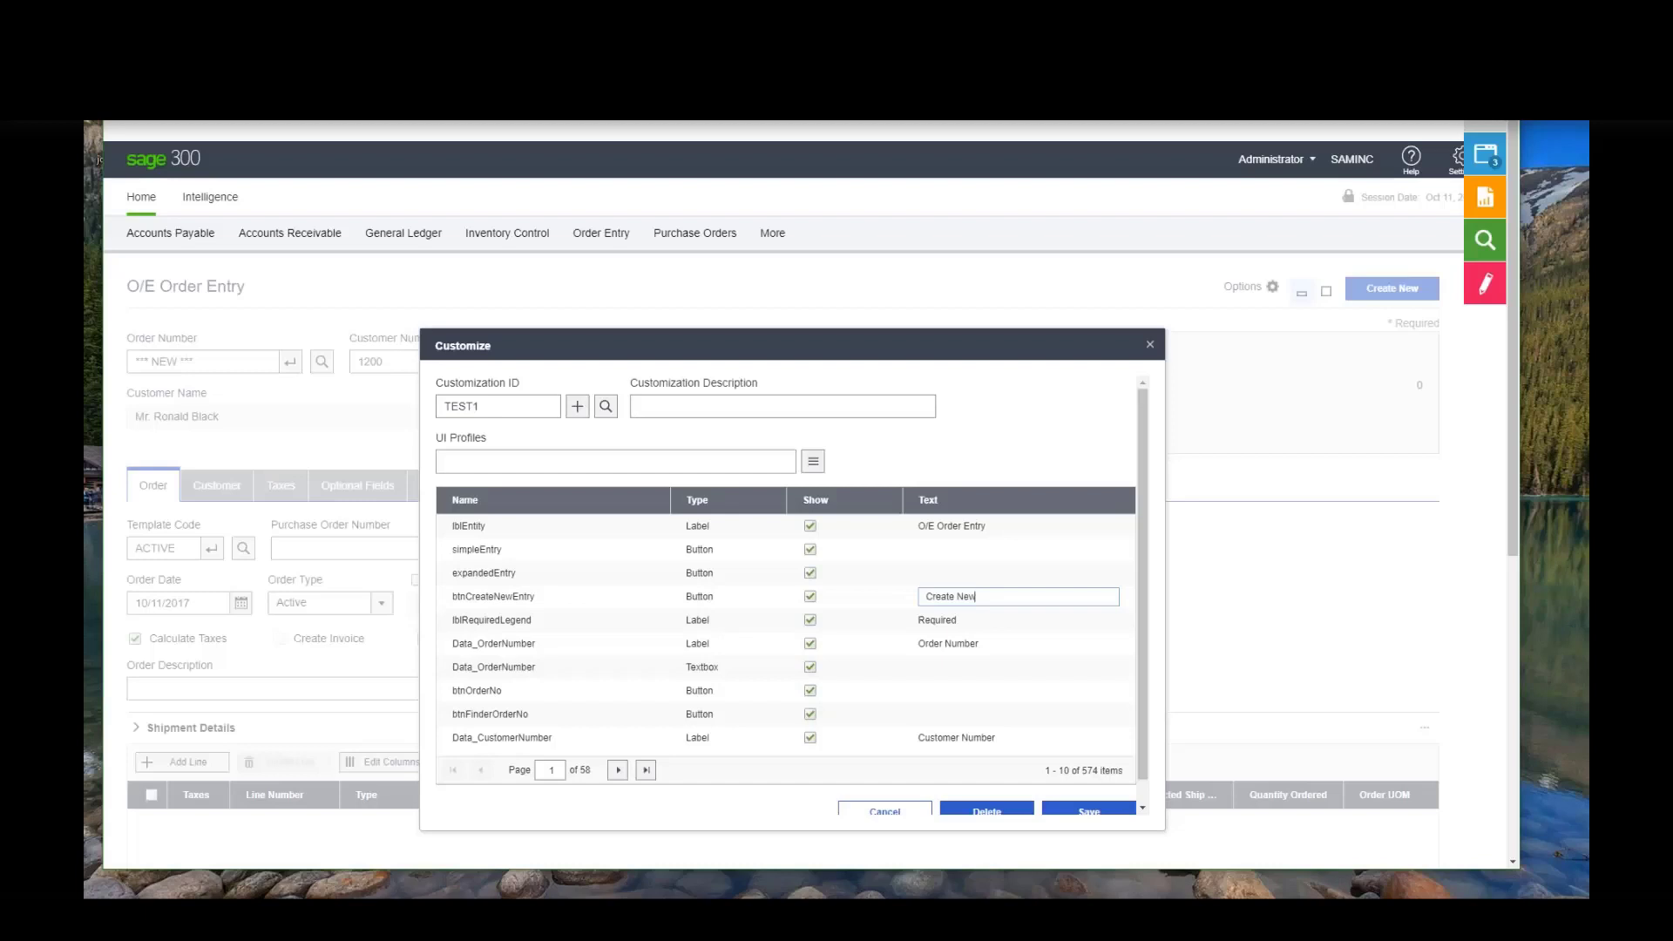
{"action": "key", "text": "BackSpace"}
{"action": "key", "text": "BackSpace"}
{"action": "key", "text": "BackSpace"}
{"action": "type", "text": "Something"}
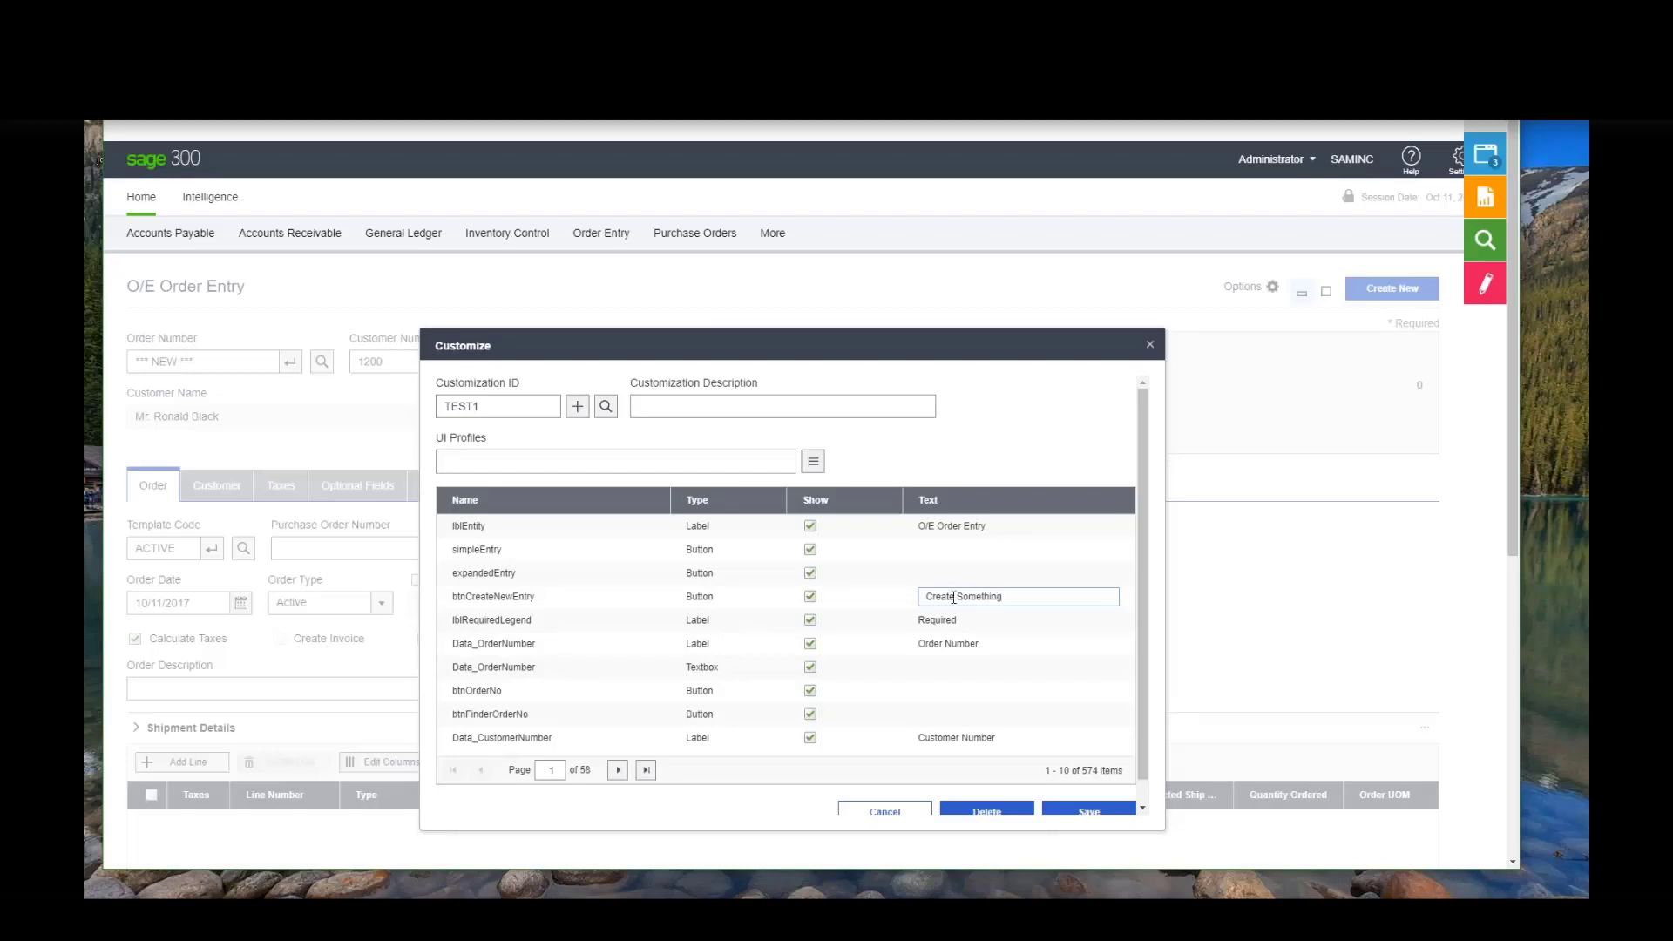
{"action": "left_click", "coordinate": [990, 624]}
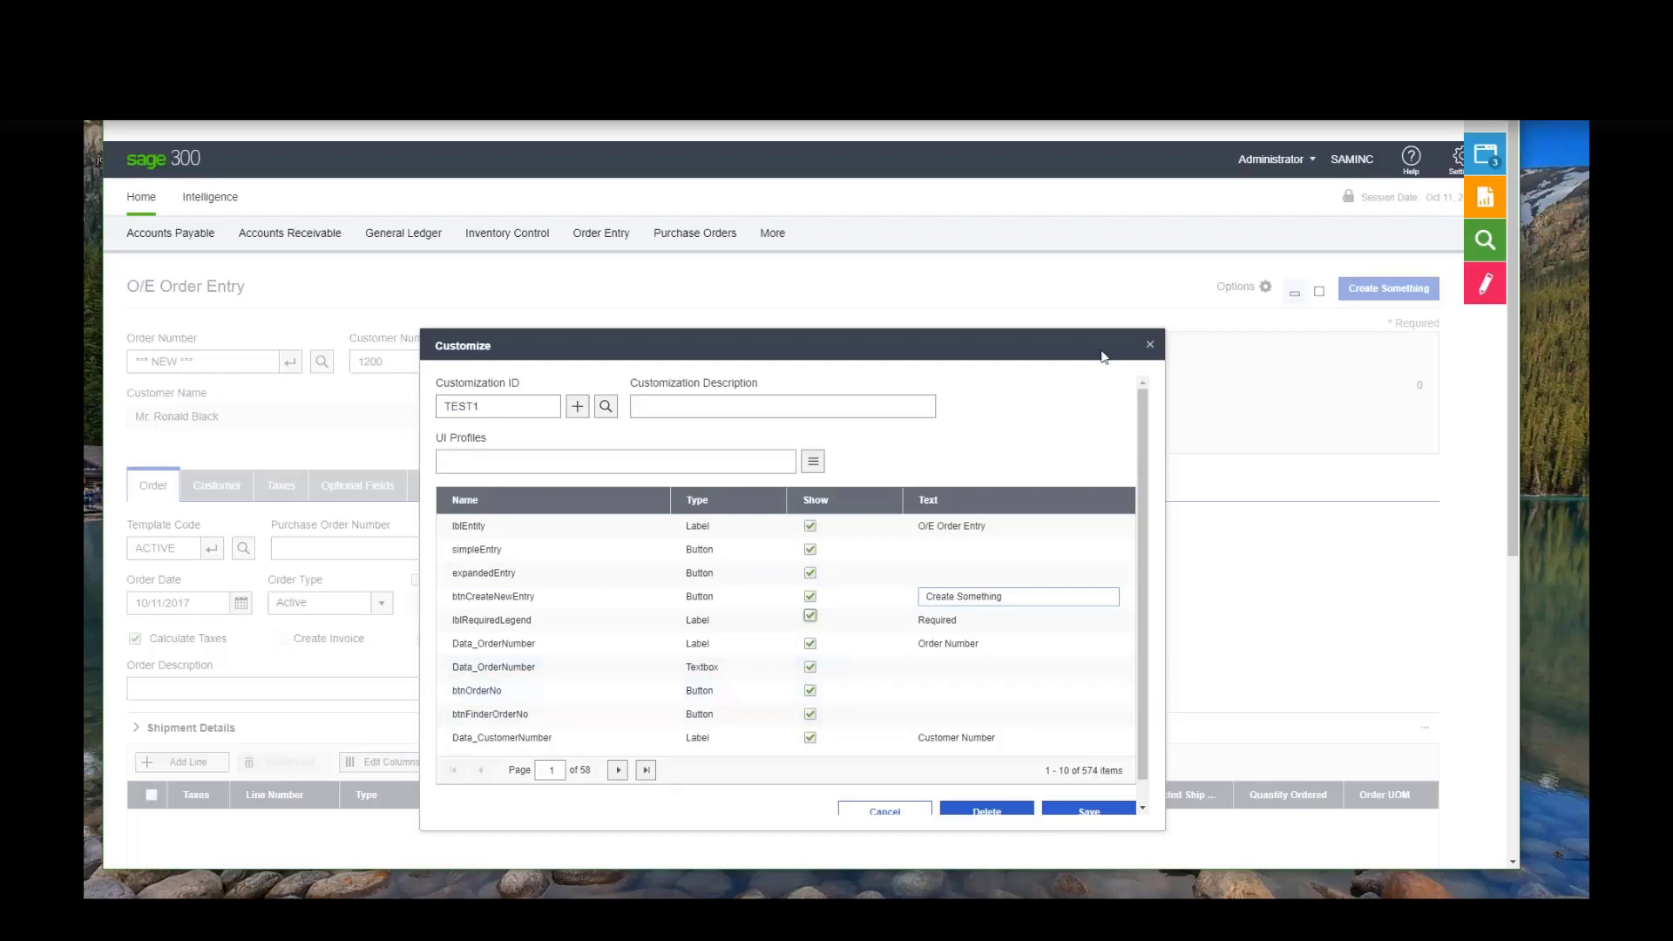
{"action": "left_click_drag", "start_coordinate": [1100, 358], "coordinate": [1106, 332]}
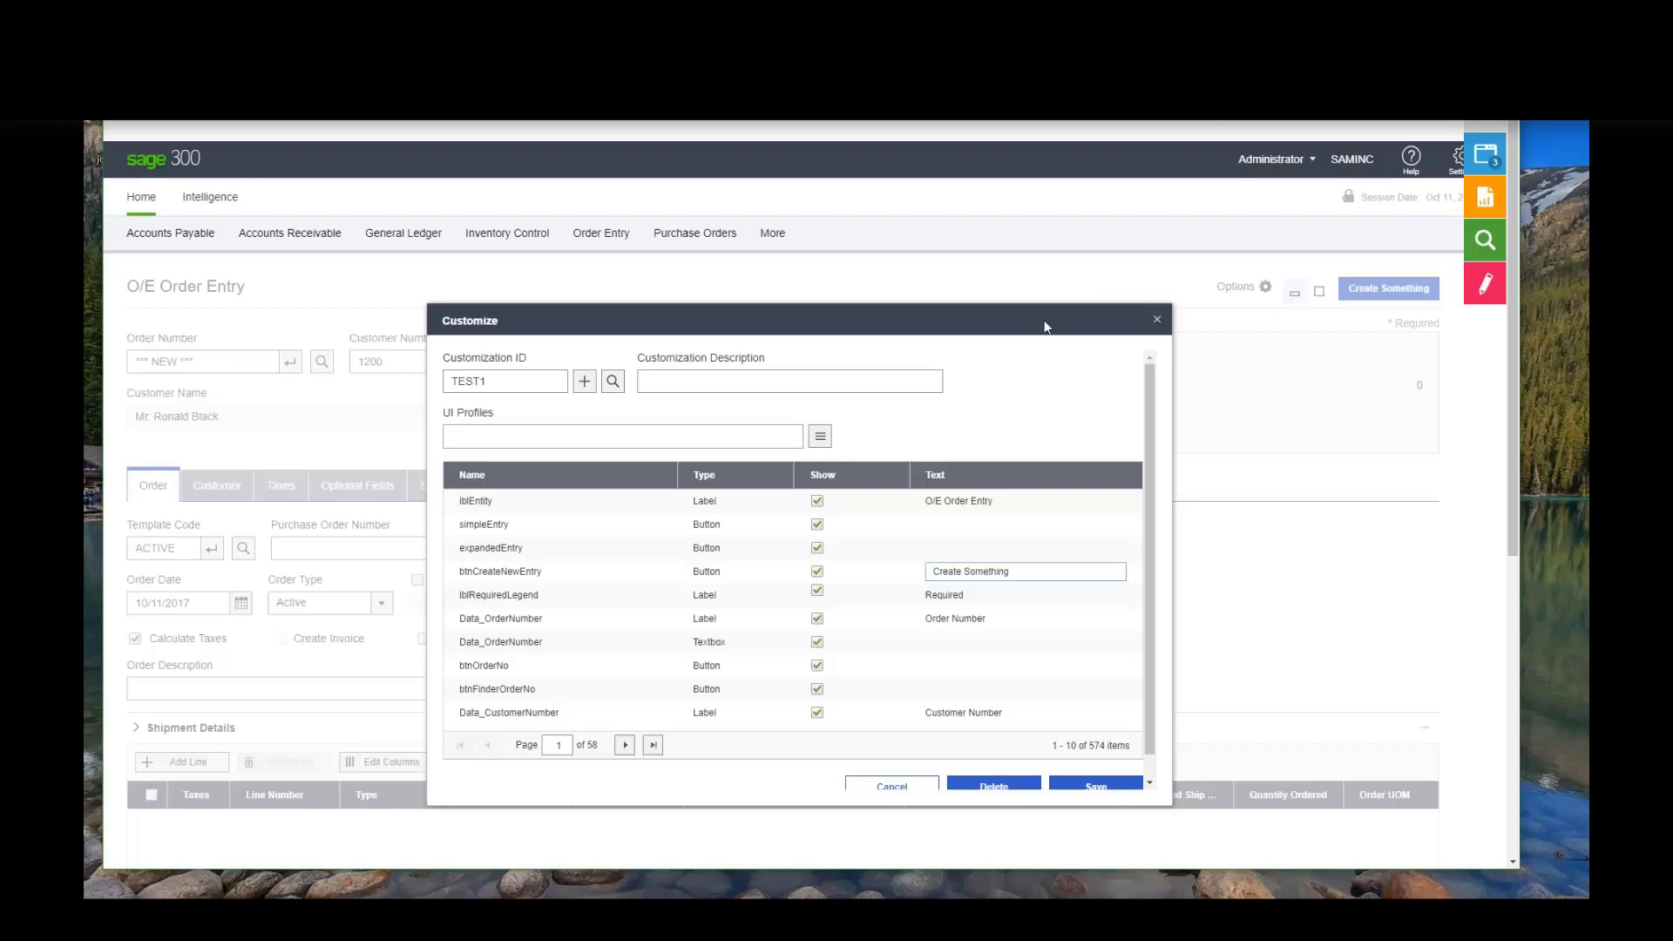
{"action": "left_click_drag", "start_coordinate": [1046, 326], "coordinate": [1035, 294]}
Step: Save customization TEST1 and close the Customize window
{"action": "left_click", "coordinate": [1100, 788]}
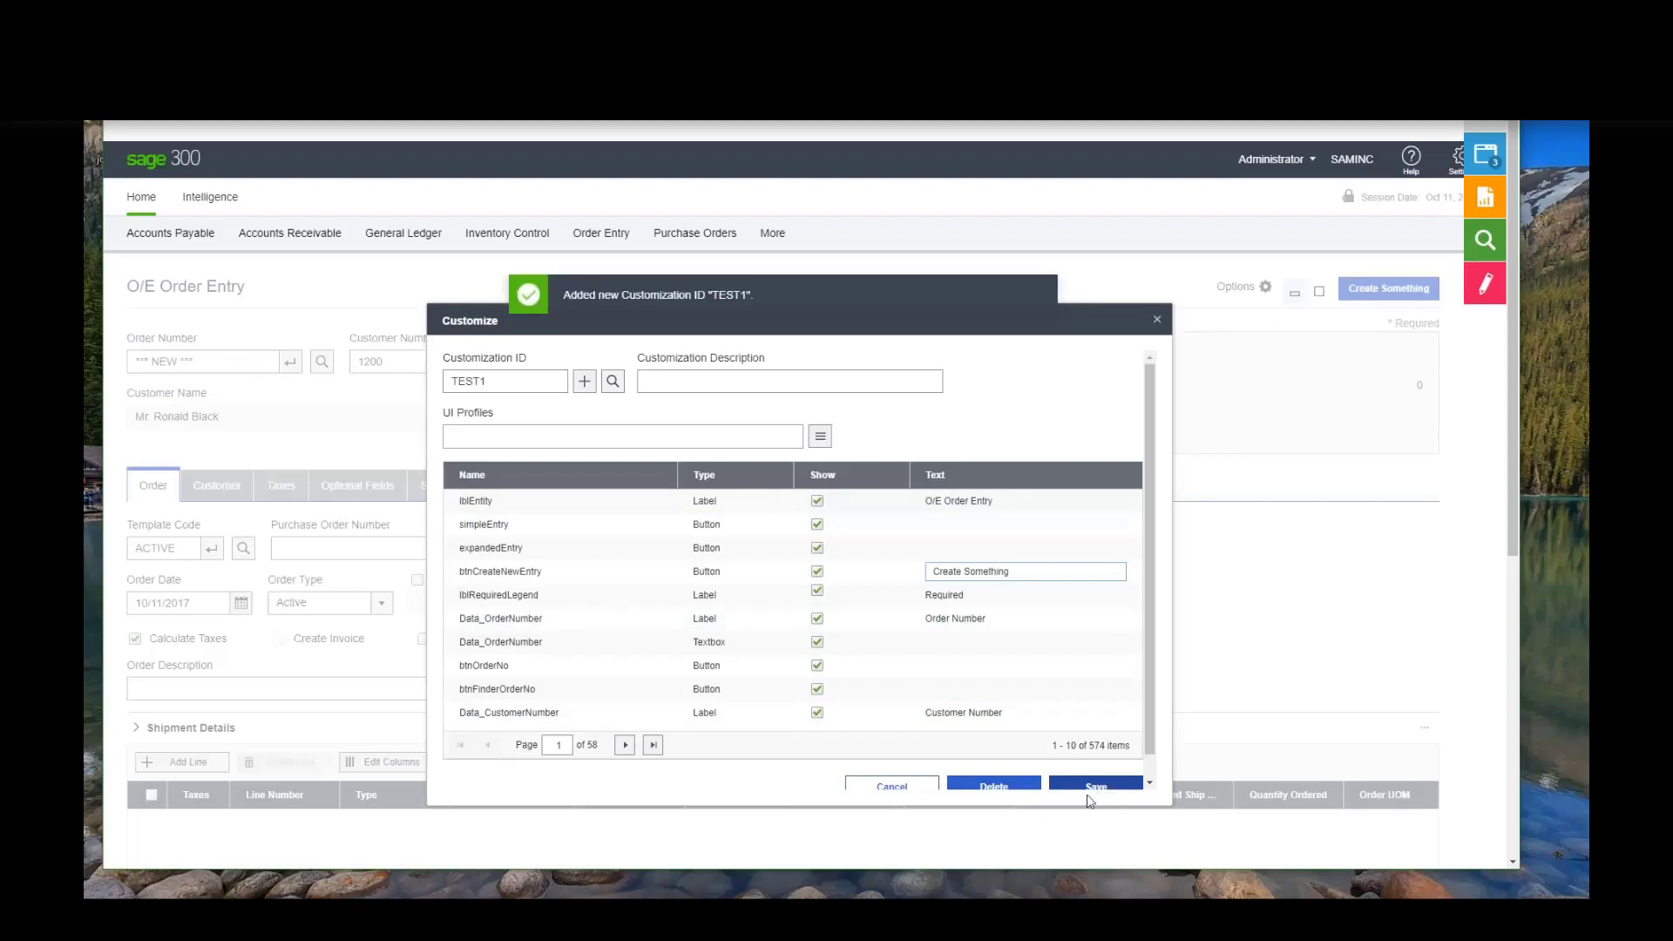
{"action": "left_click", "coordinate": [1101, 788]}
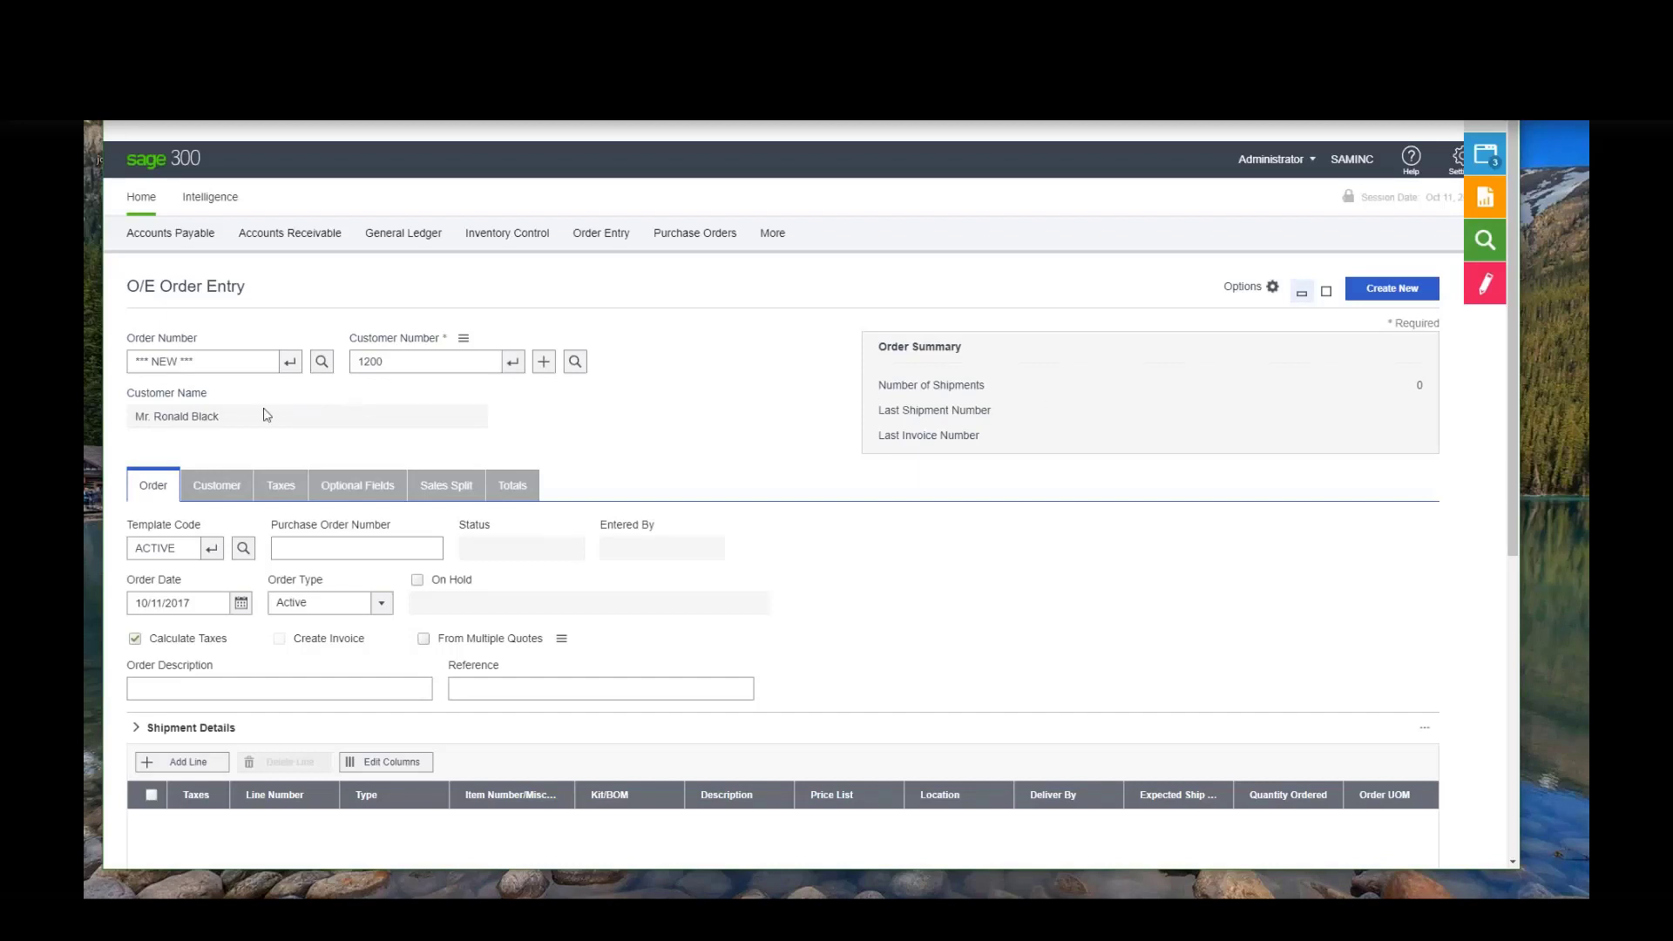
Step: In the Reports panel, start adding a report link and then cancel the form
{"action": "left_click", "coordinate": [1488, 199]}
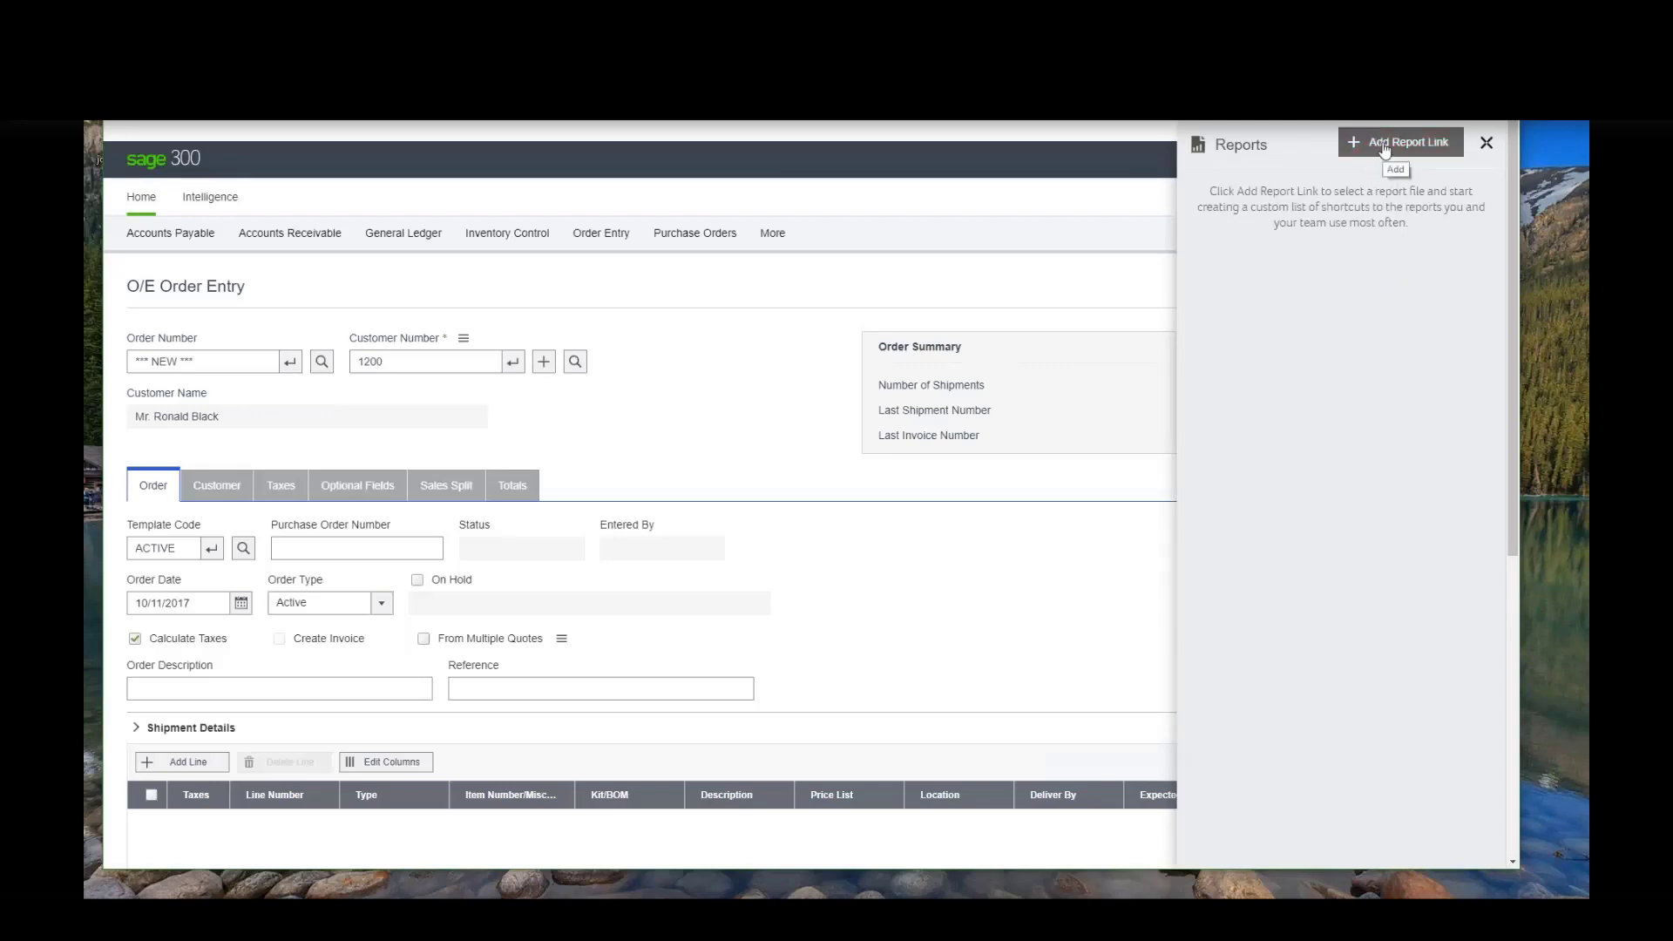
{"action": "left_click", "coordinate": [1386, 144]}
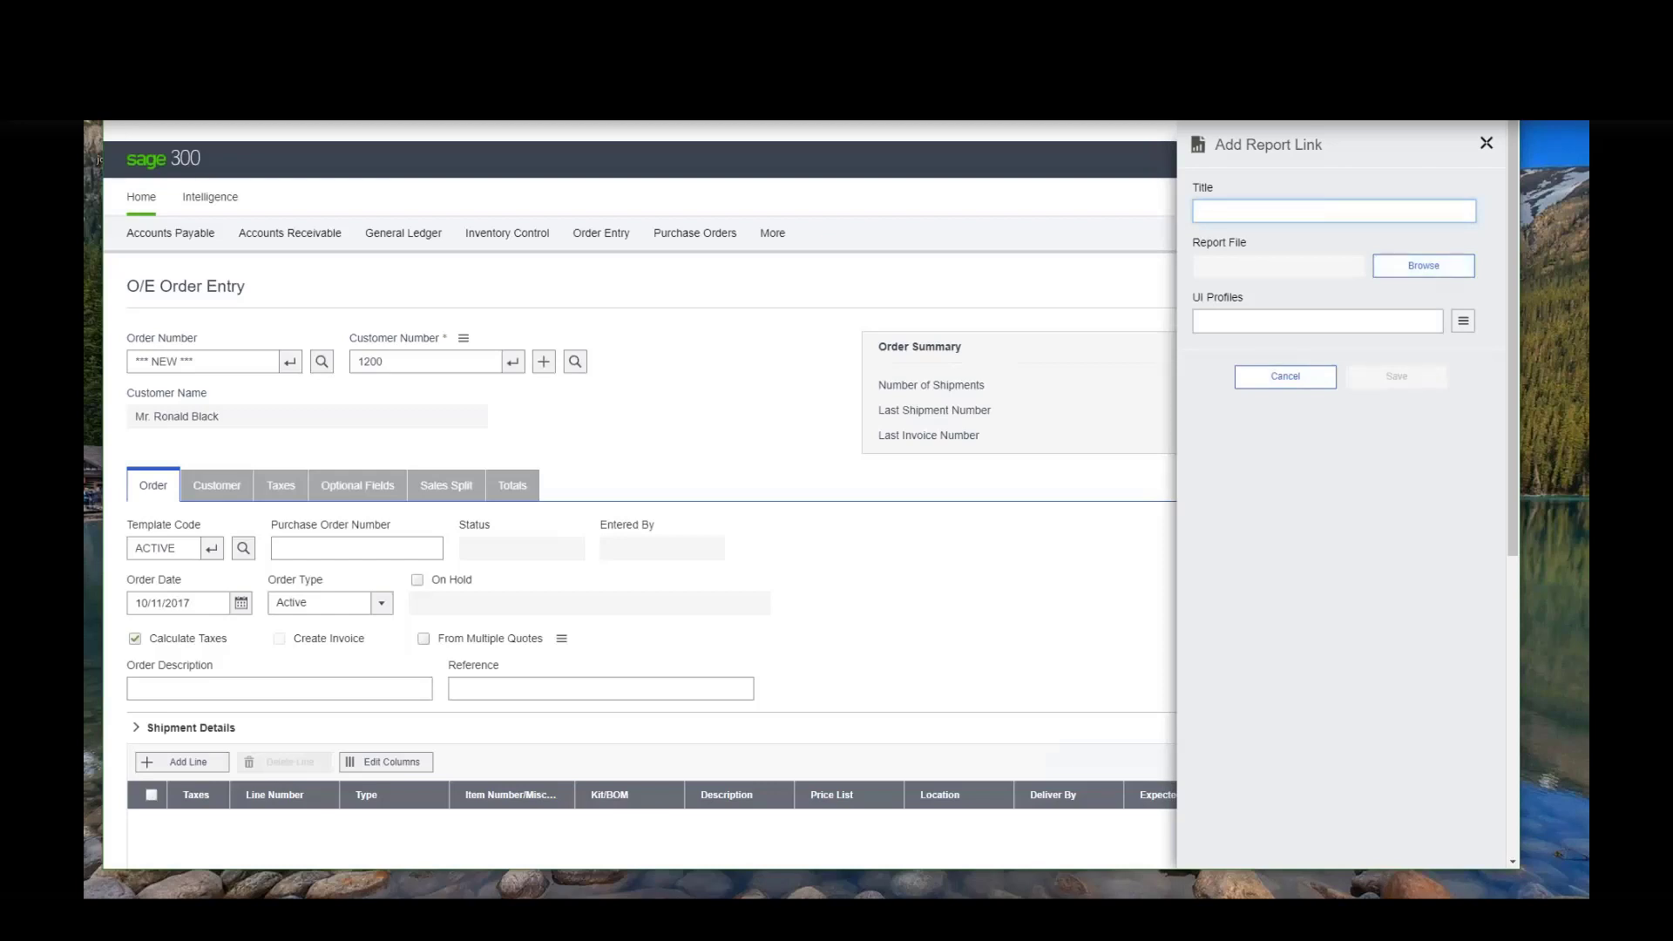
{"action": "left_click", "coordinate": [1487, 143]}
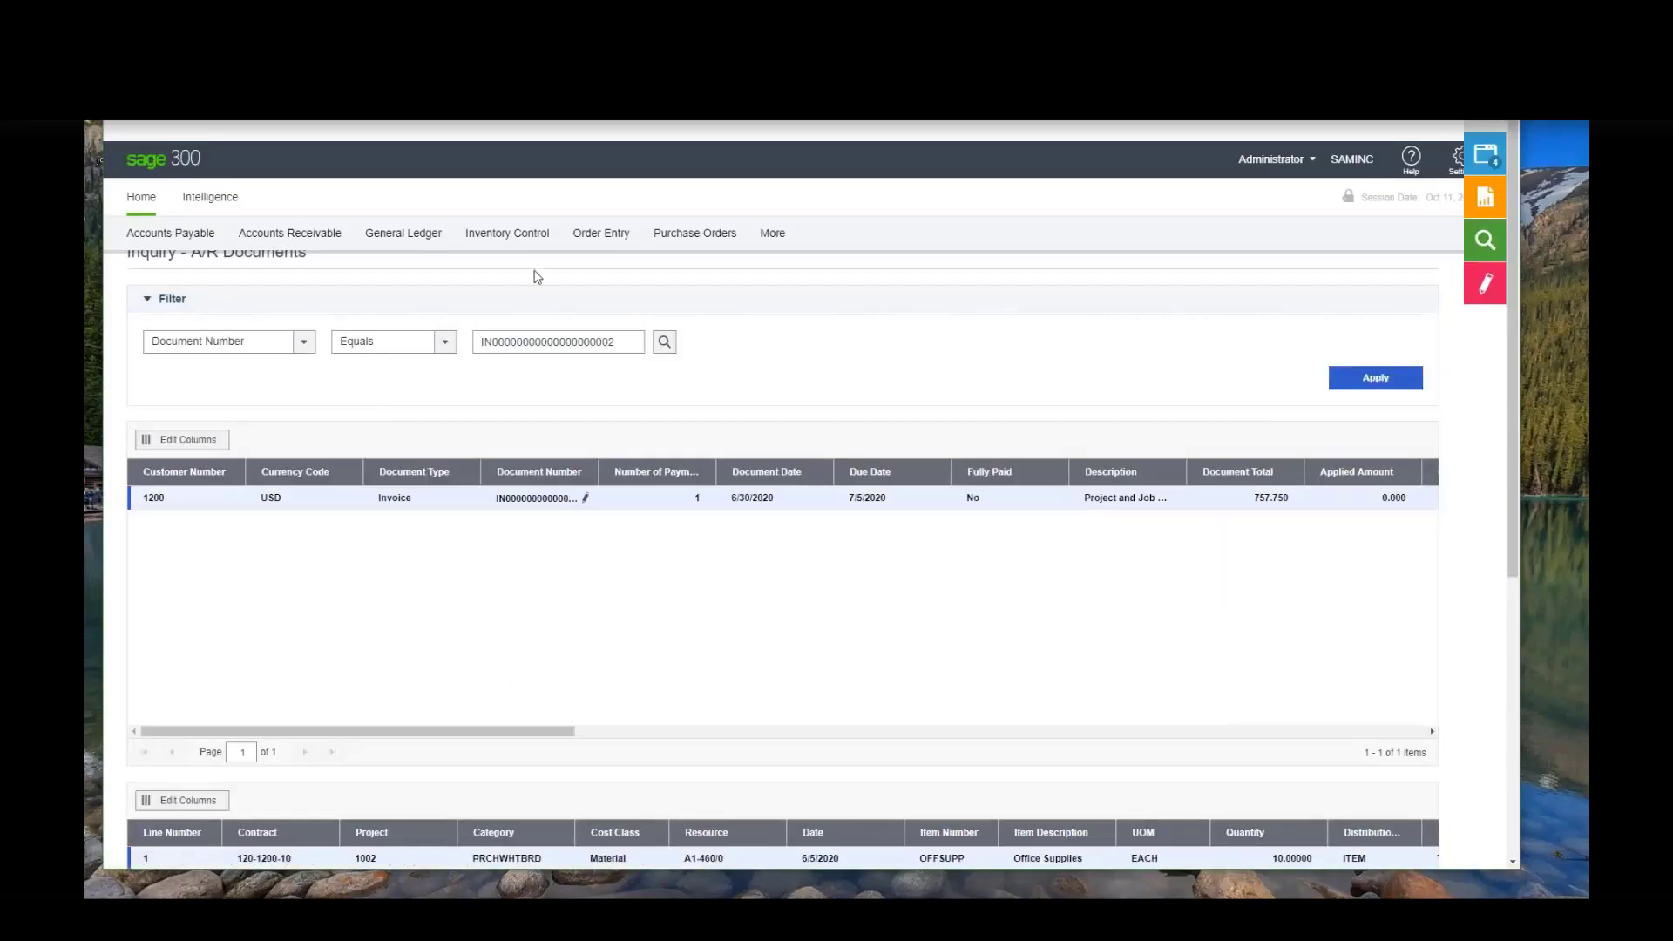
Step: Open Notes and view the Show Notes For choices: All, Customers, Vendors, Inventory Items
{"action": "left_click", "coordinate": [303, 344]}
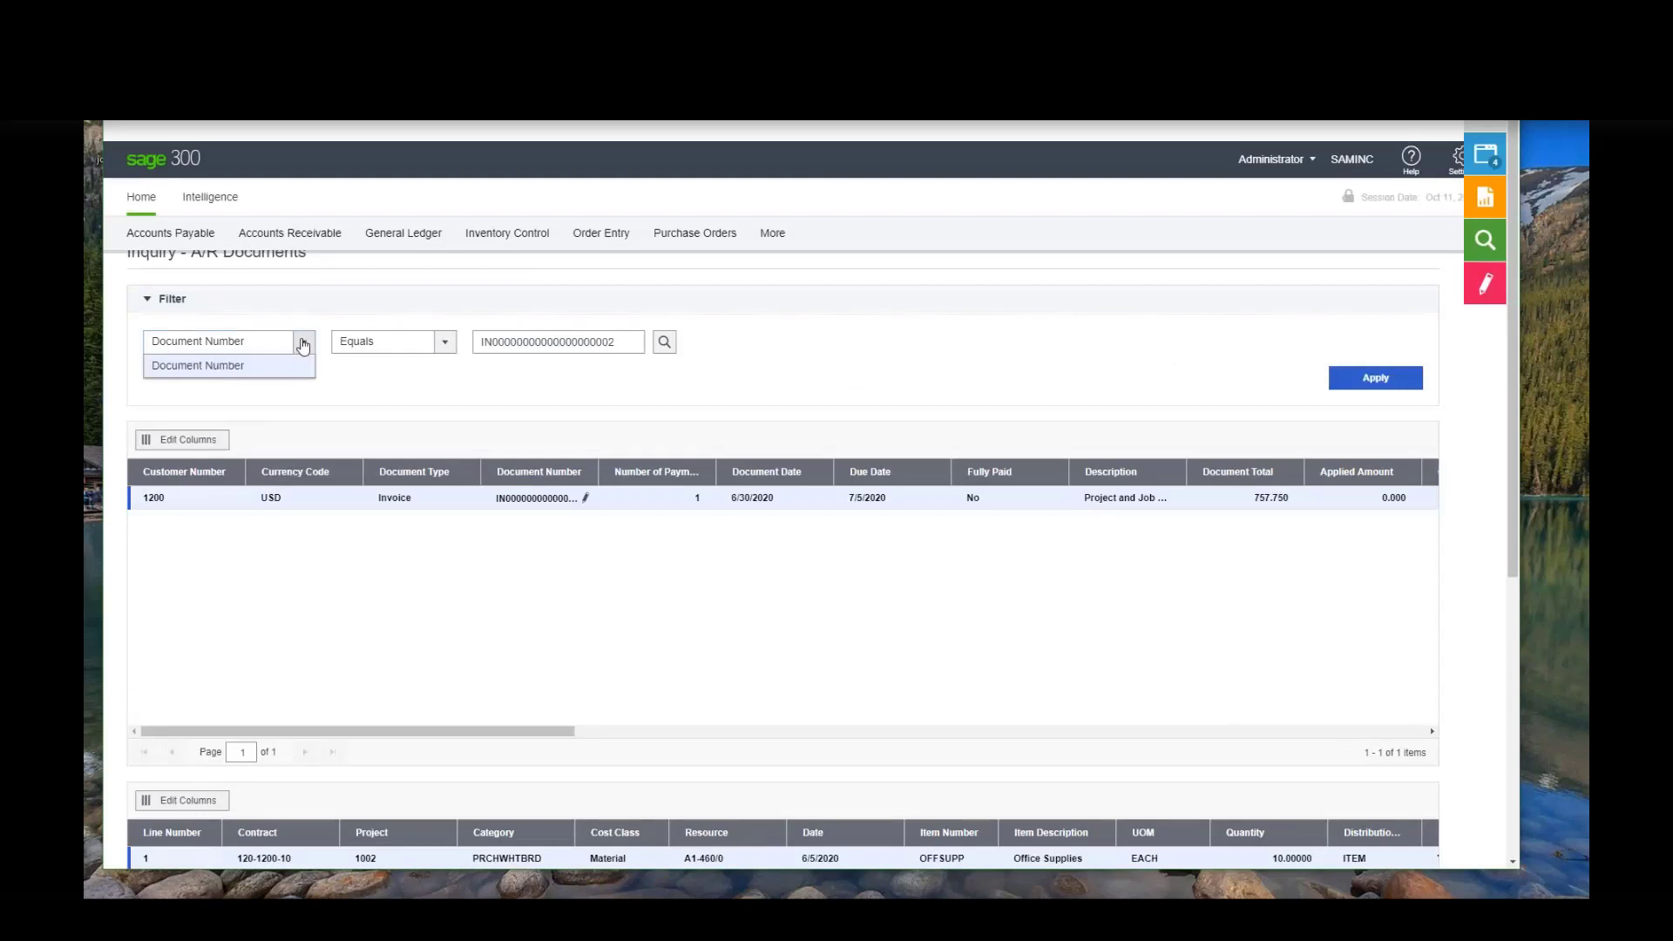
{"action": "left_click", "coordinate": [476, 328]}
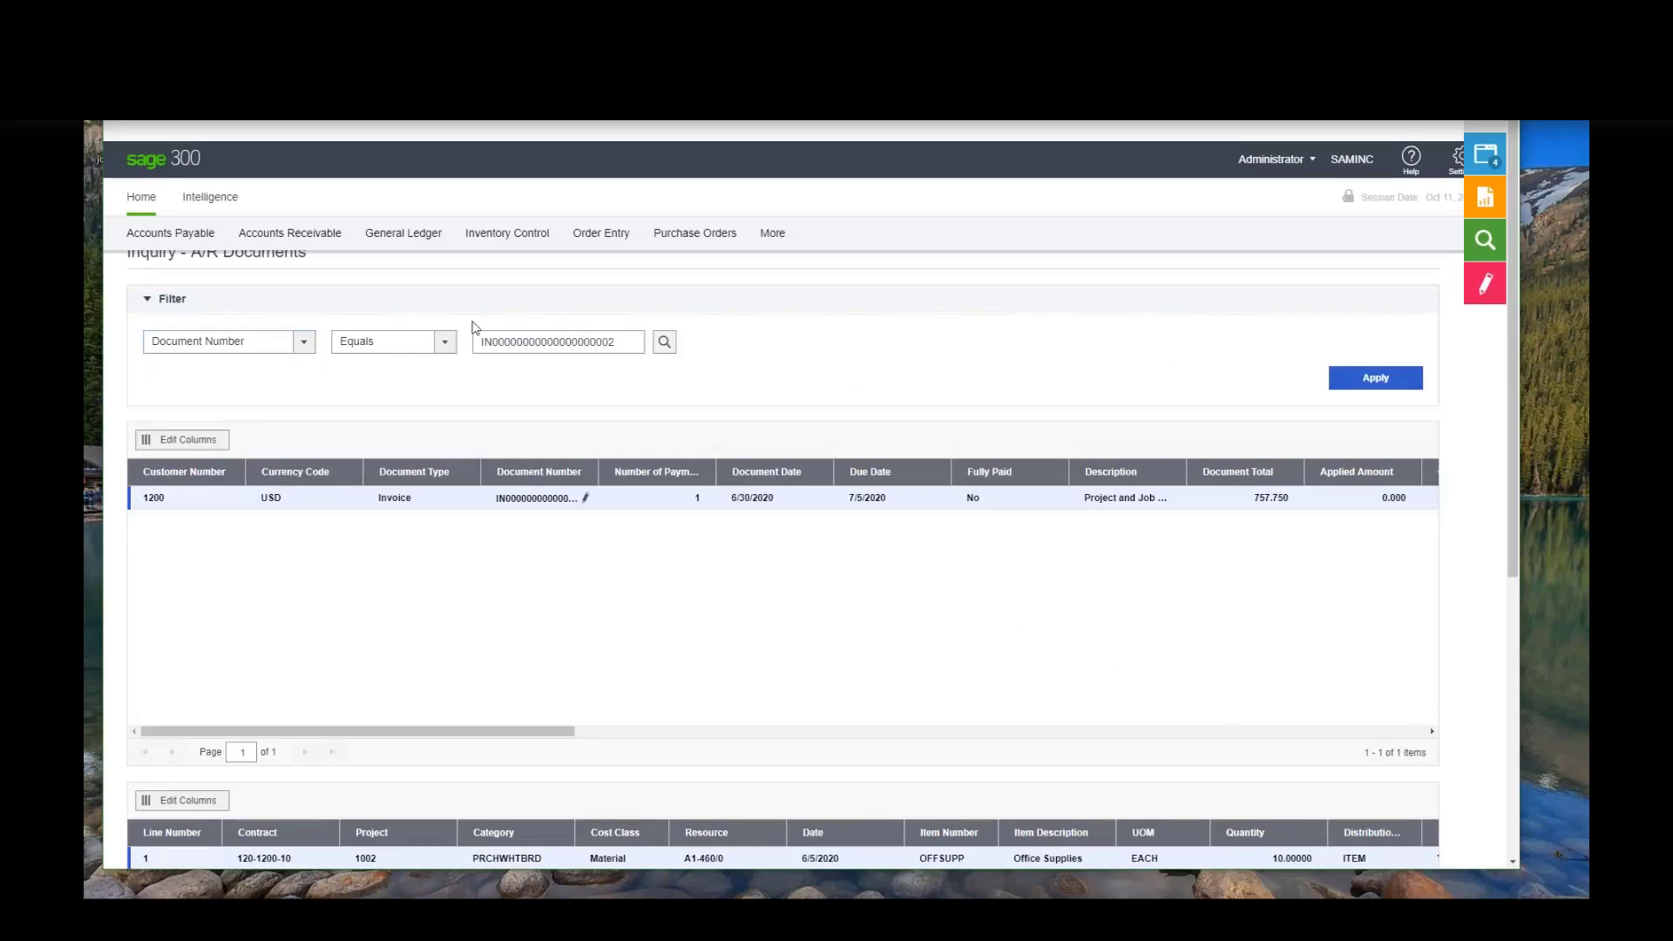
{"action": "left_click", "coordinate": [1485, 283]}
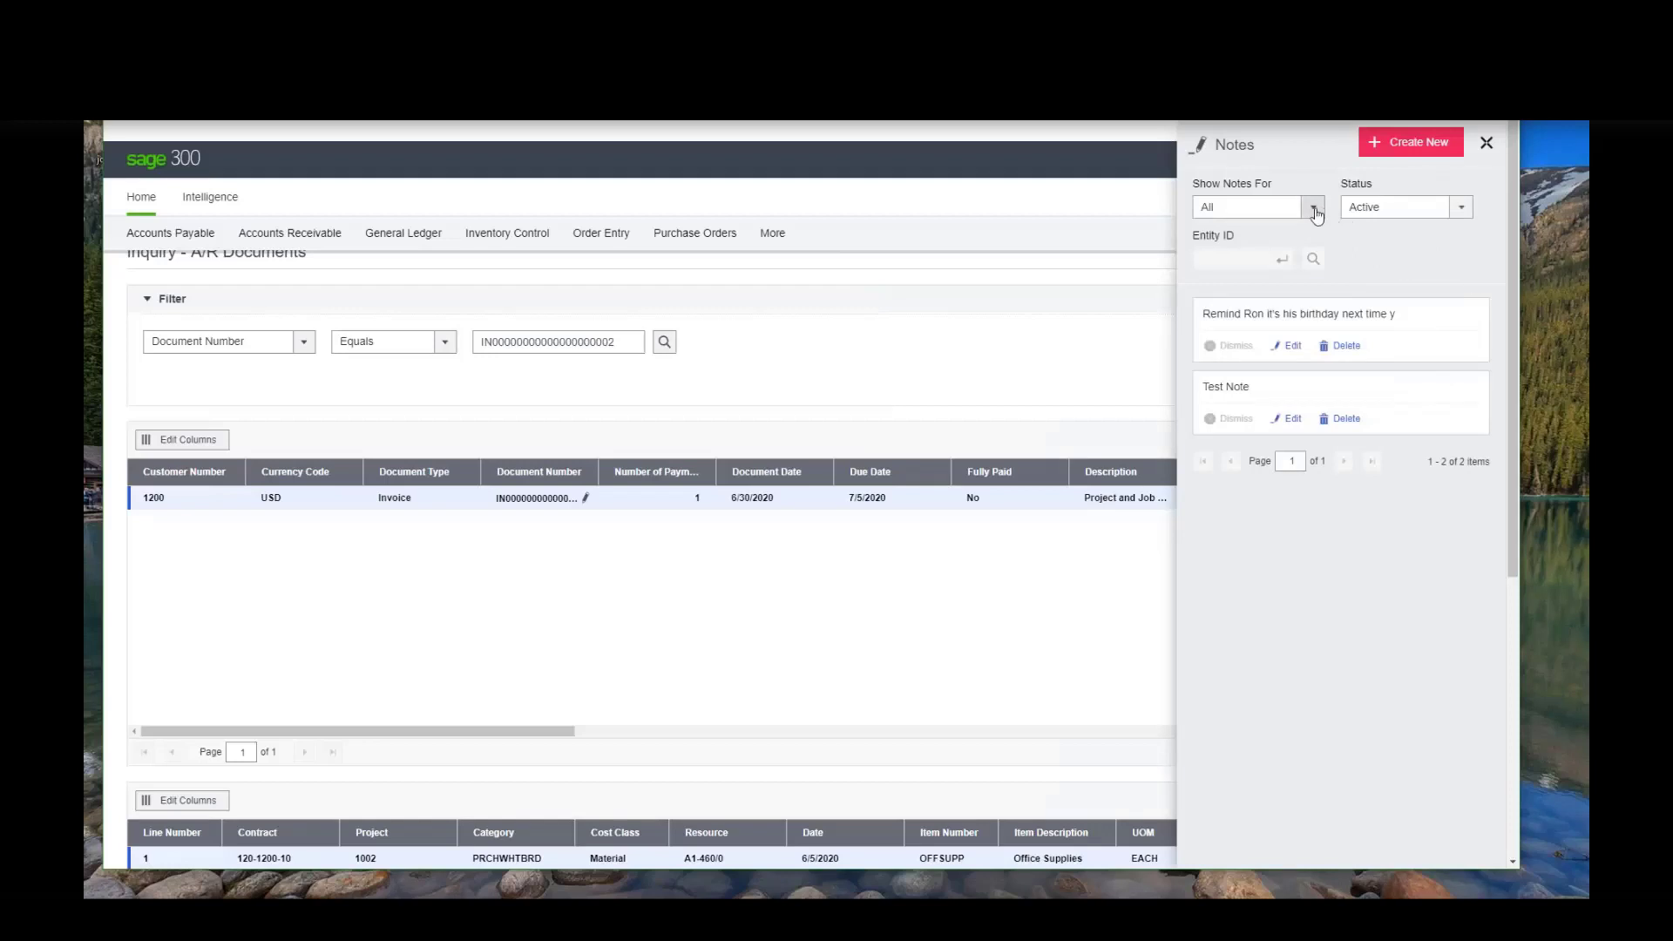
{"action": "left_click", "coordinate": [1313, 209]}
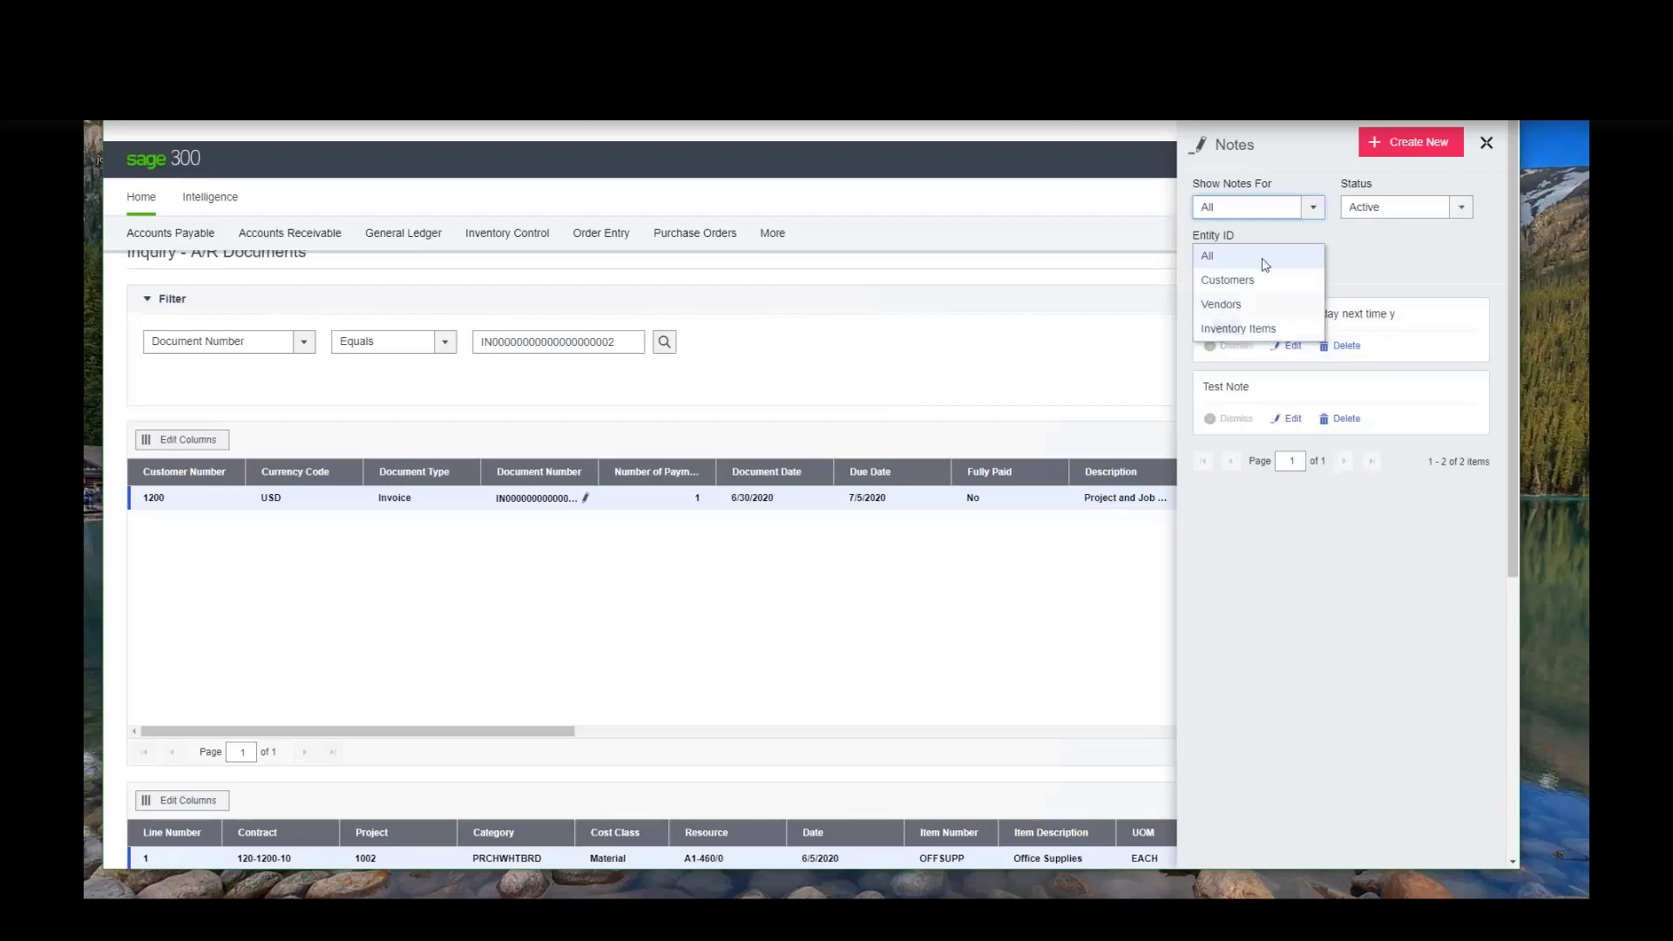
Step: Close the notes filter list and go to Accounts Receivable > A/R Transactions > Invoice Entry
{"action": "left_click", "coordinate": [1460, 253]}
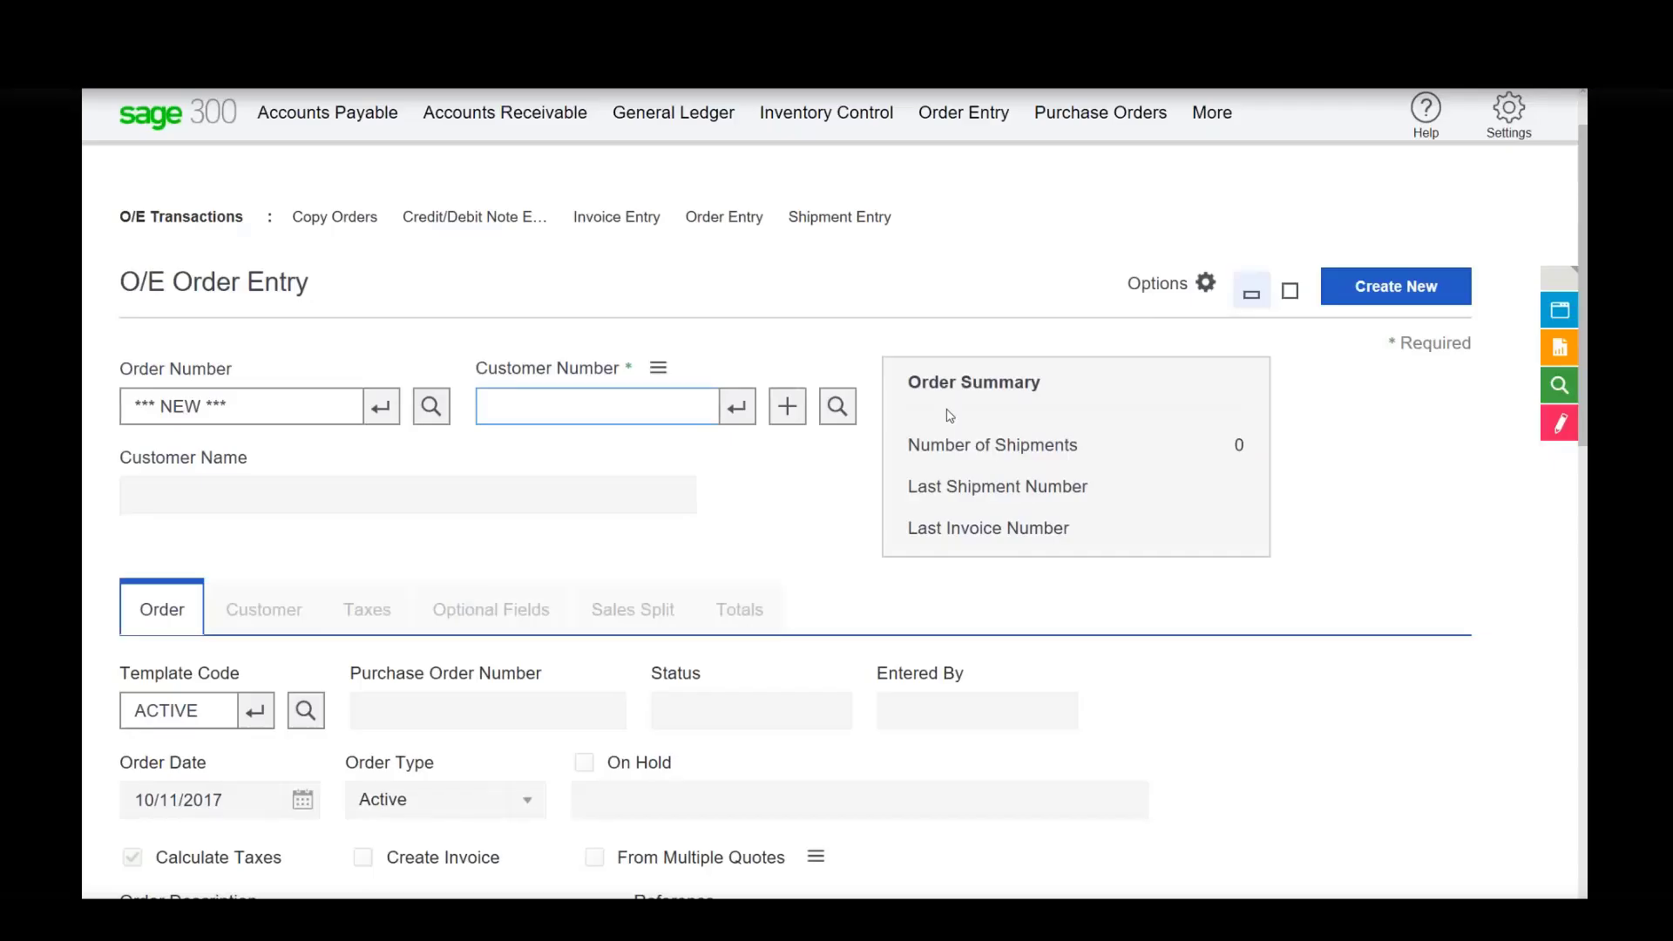
{"action": "mouse_move", "coordinate": [528, 137]}
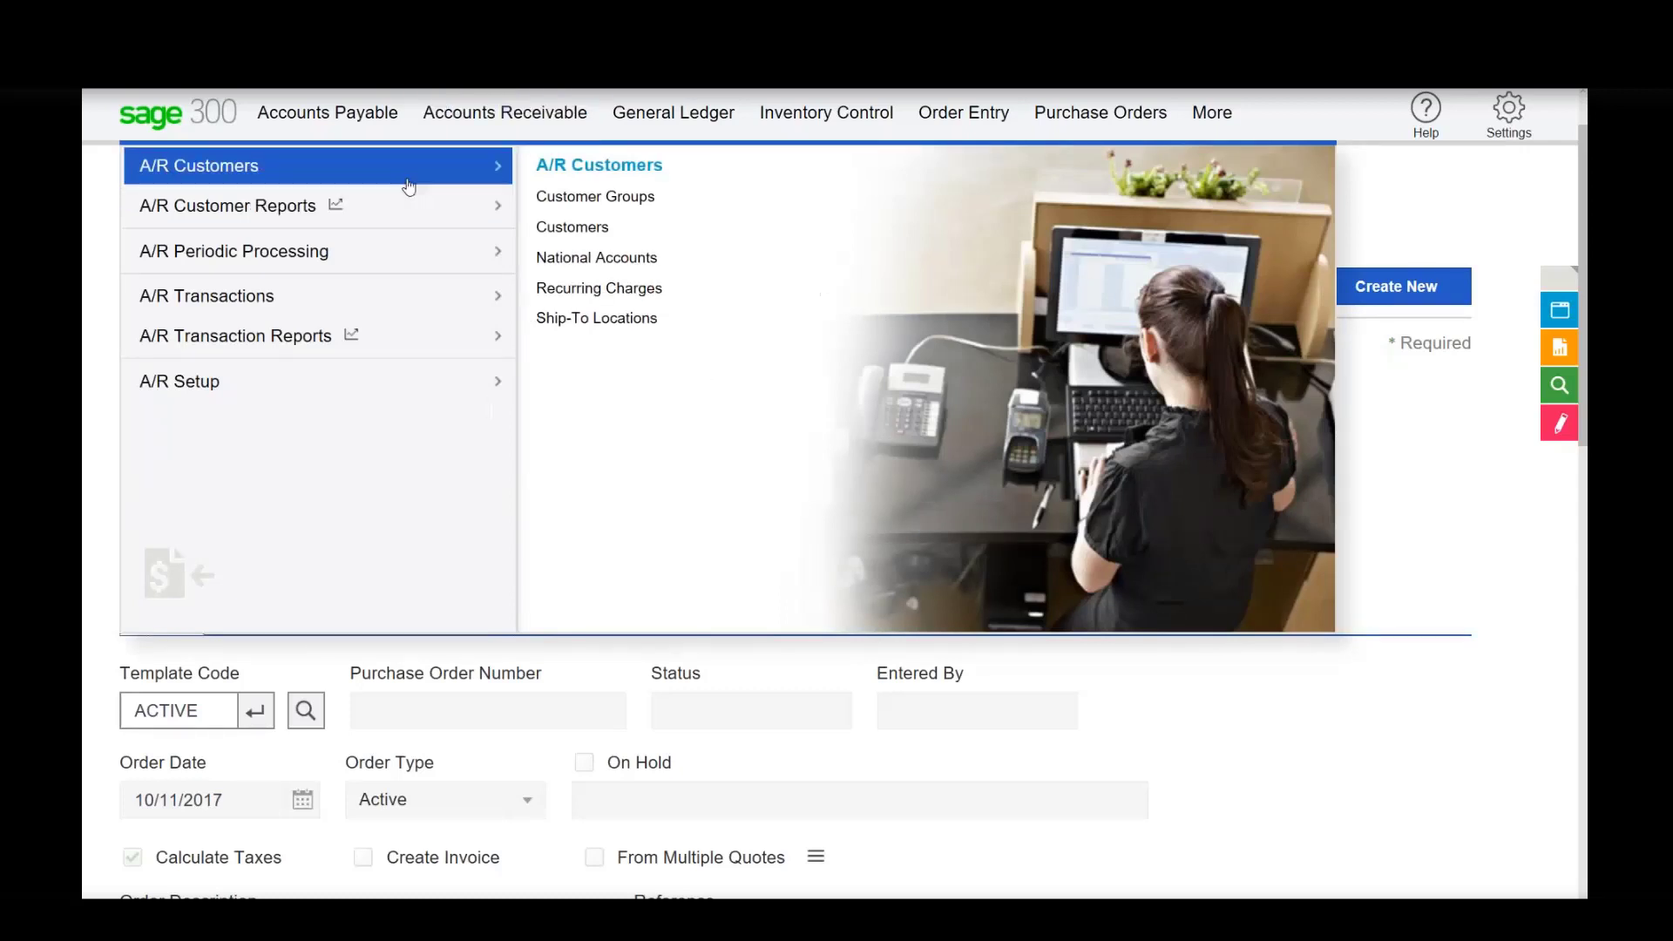
{"action": "mouse_move", "coordinate": [475, 312]}
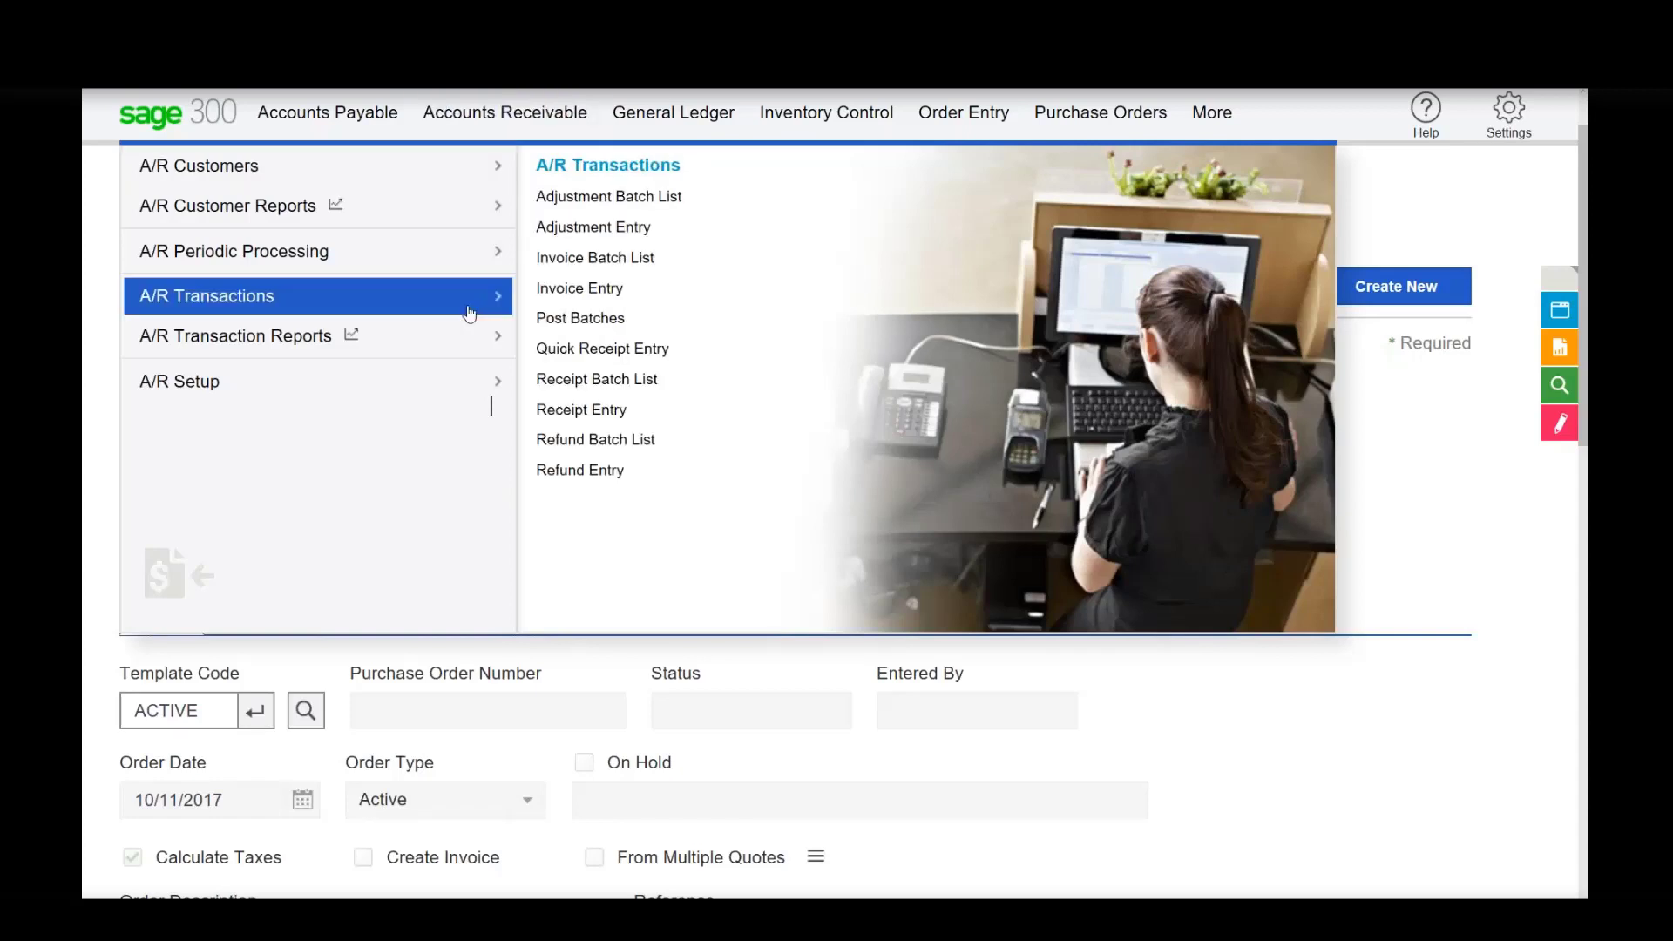
{"action": "left_click", "coordinate": [580, 288]}
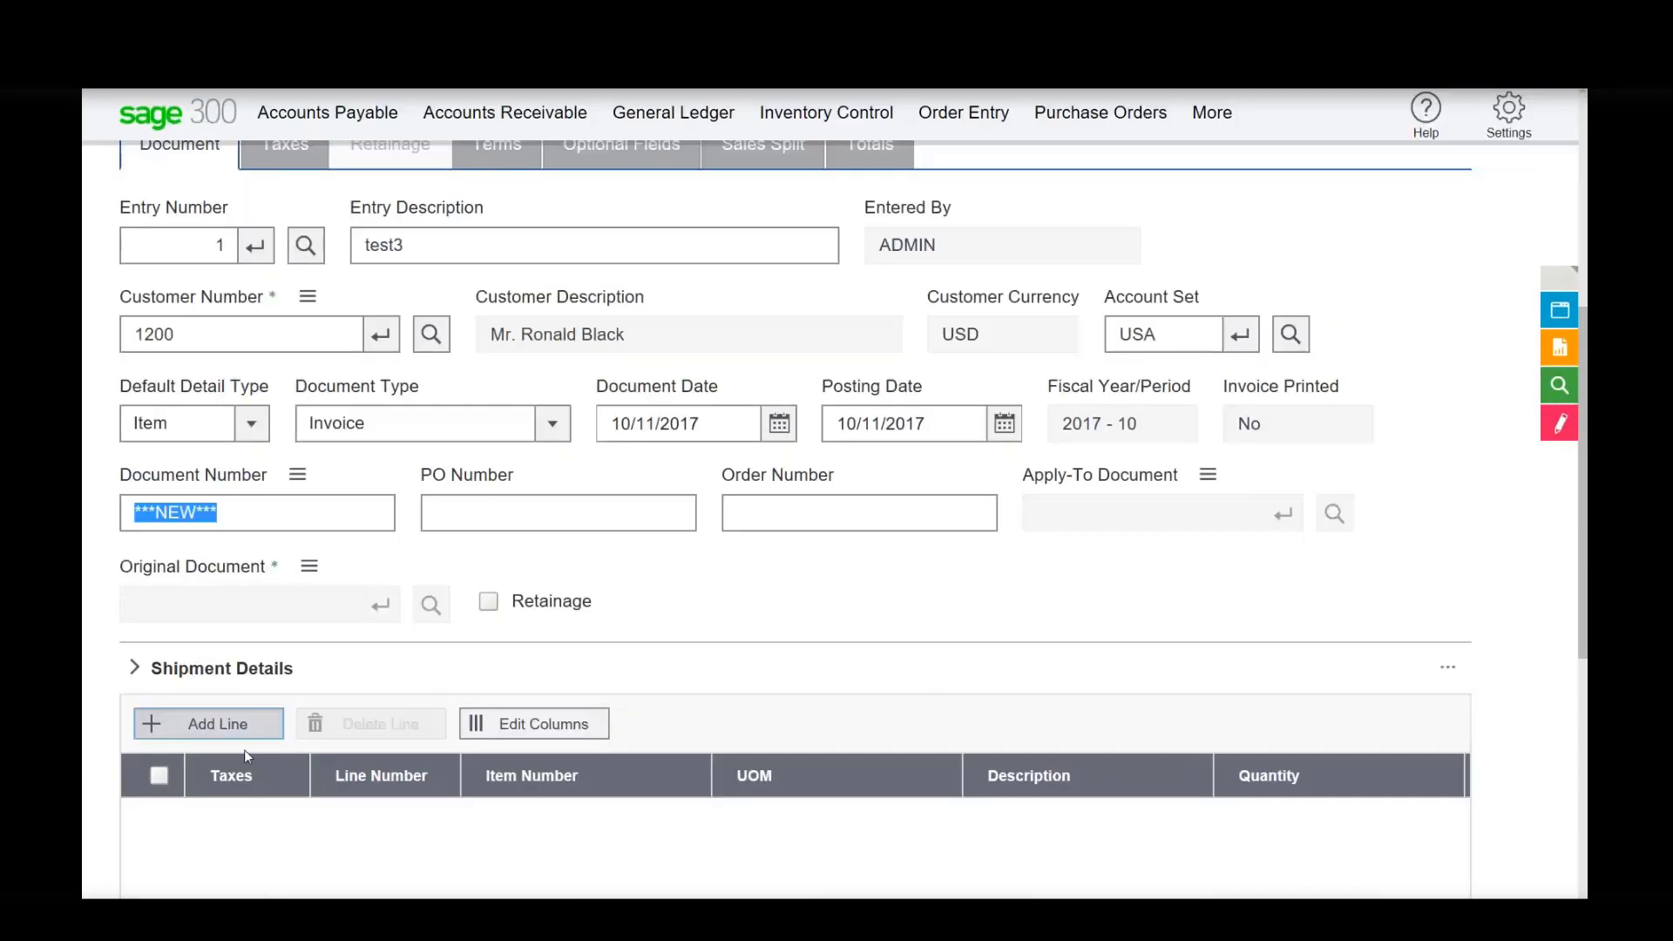
Step: Add an invoice detail line for item CA-59, RG 59 Cable, chosen from the Item Number finder
{"action": "left_click", "coordinate": [243, 737]}
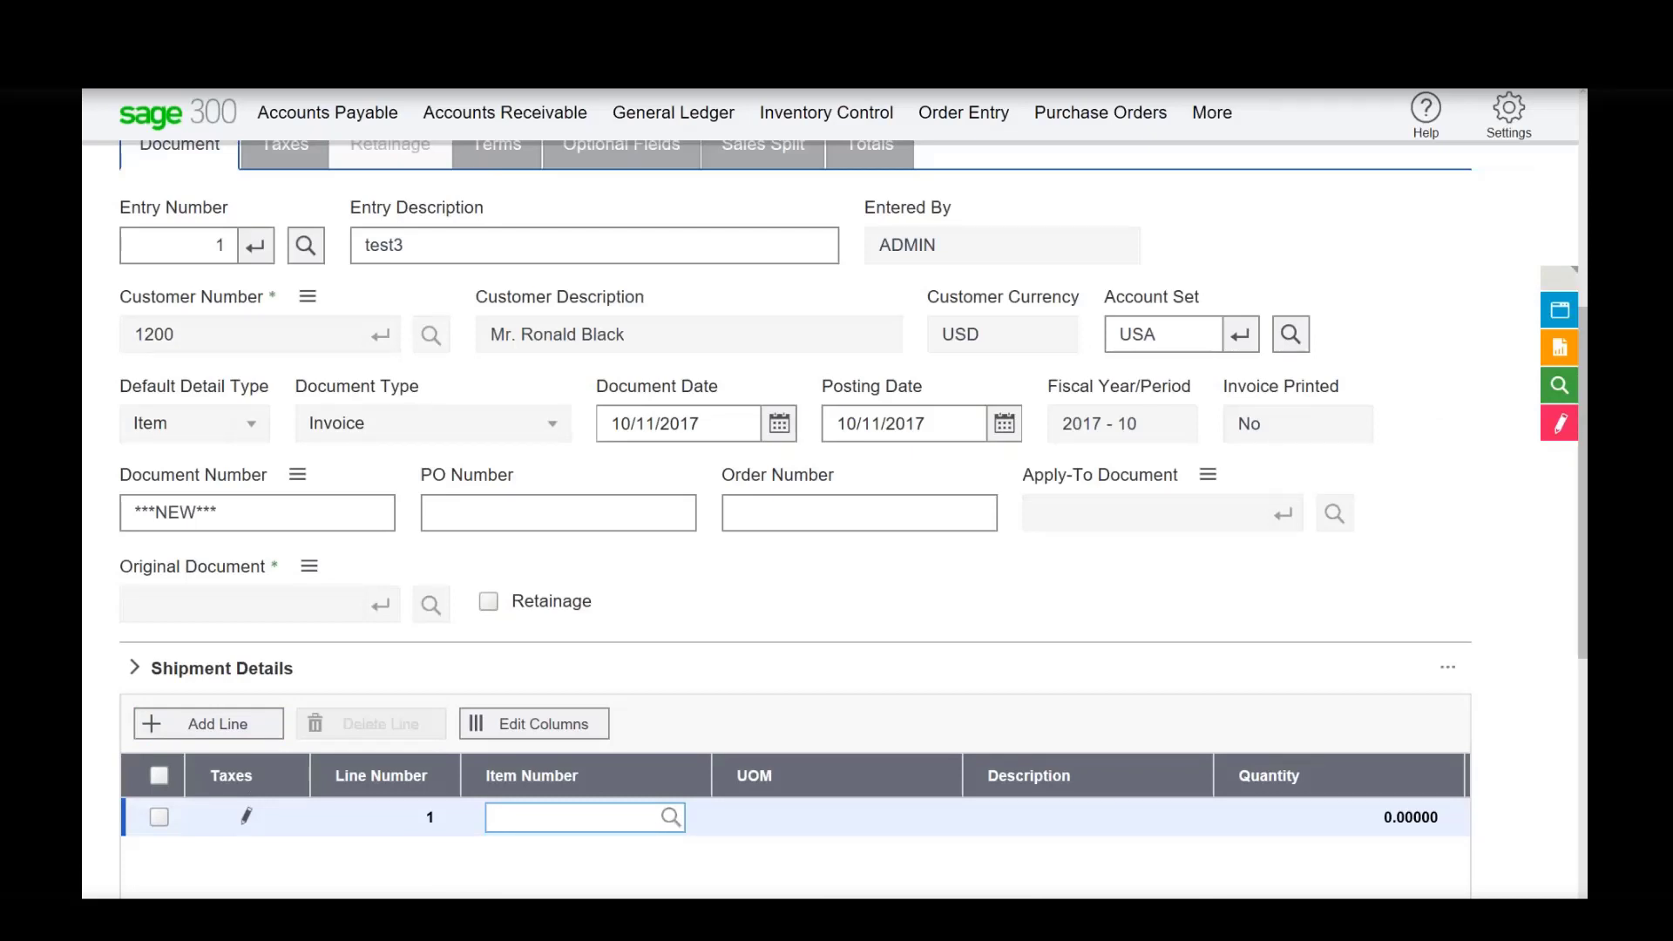
{"action": "left_click", "coordinate": [671, 817]}
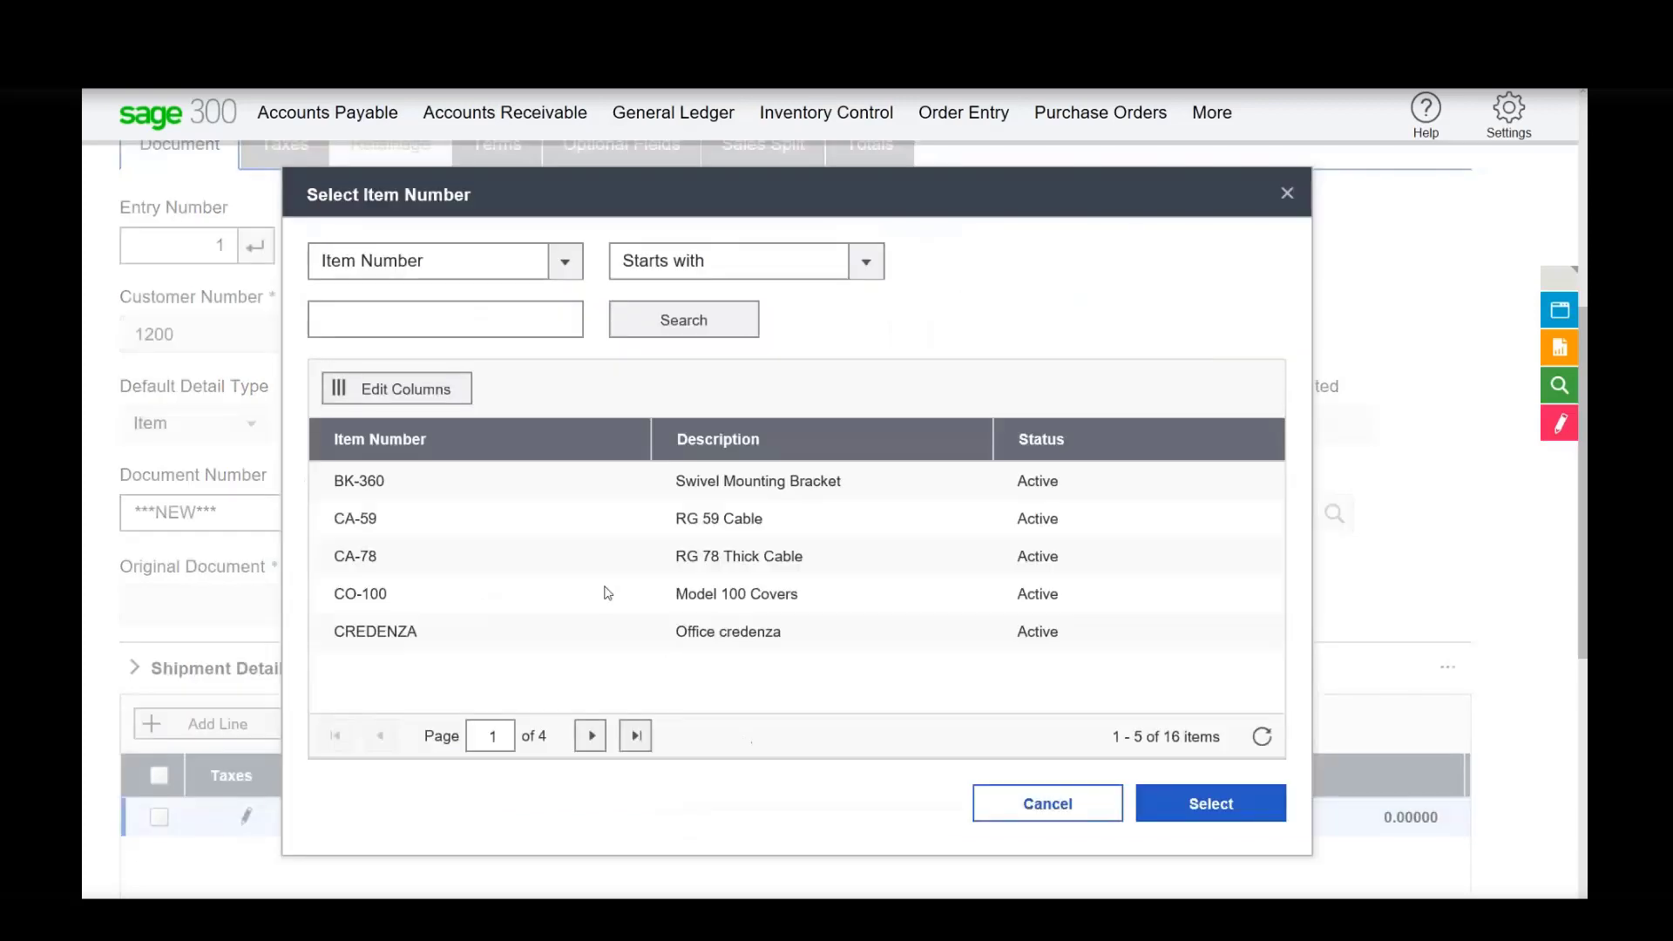
{"action": "left_click", "coordinate": [373, 524]}
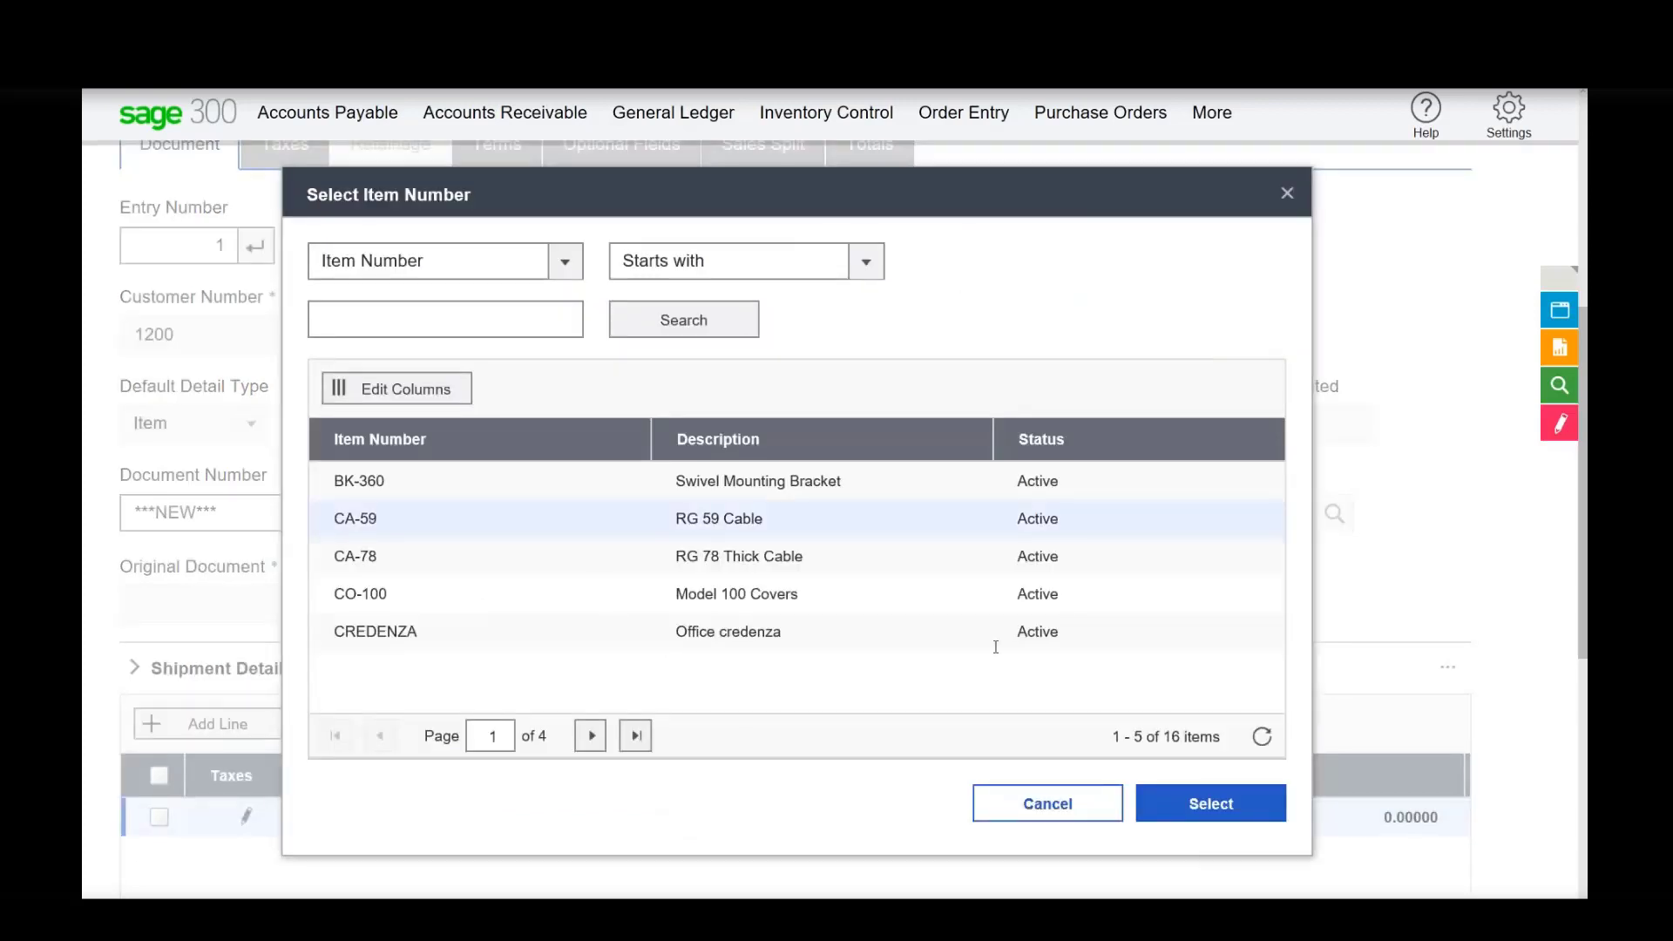
{"action": "left_click", "coordinate": [1210, 804]}
{"action": "scroll", "coordinate": [1349, 807], "scroll_direction": "down", "scroll_amount": 2}
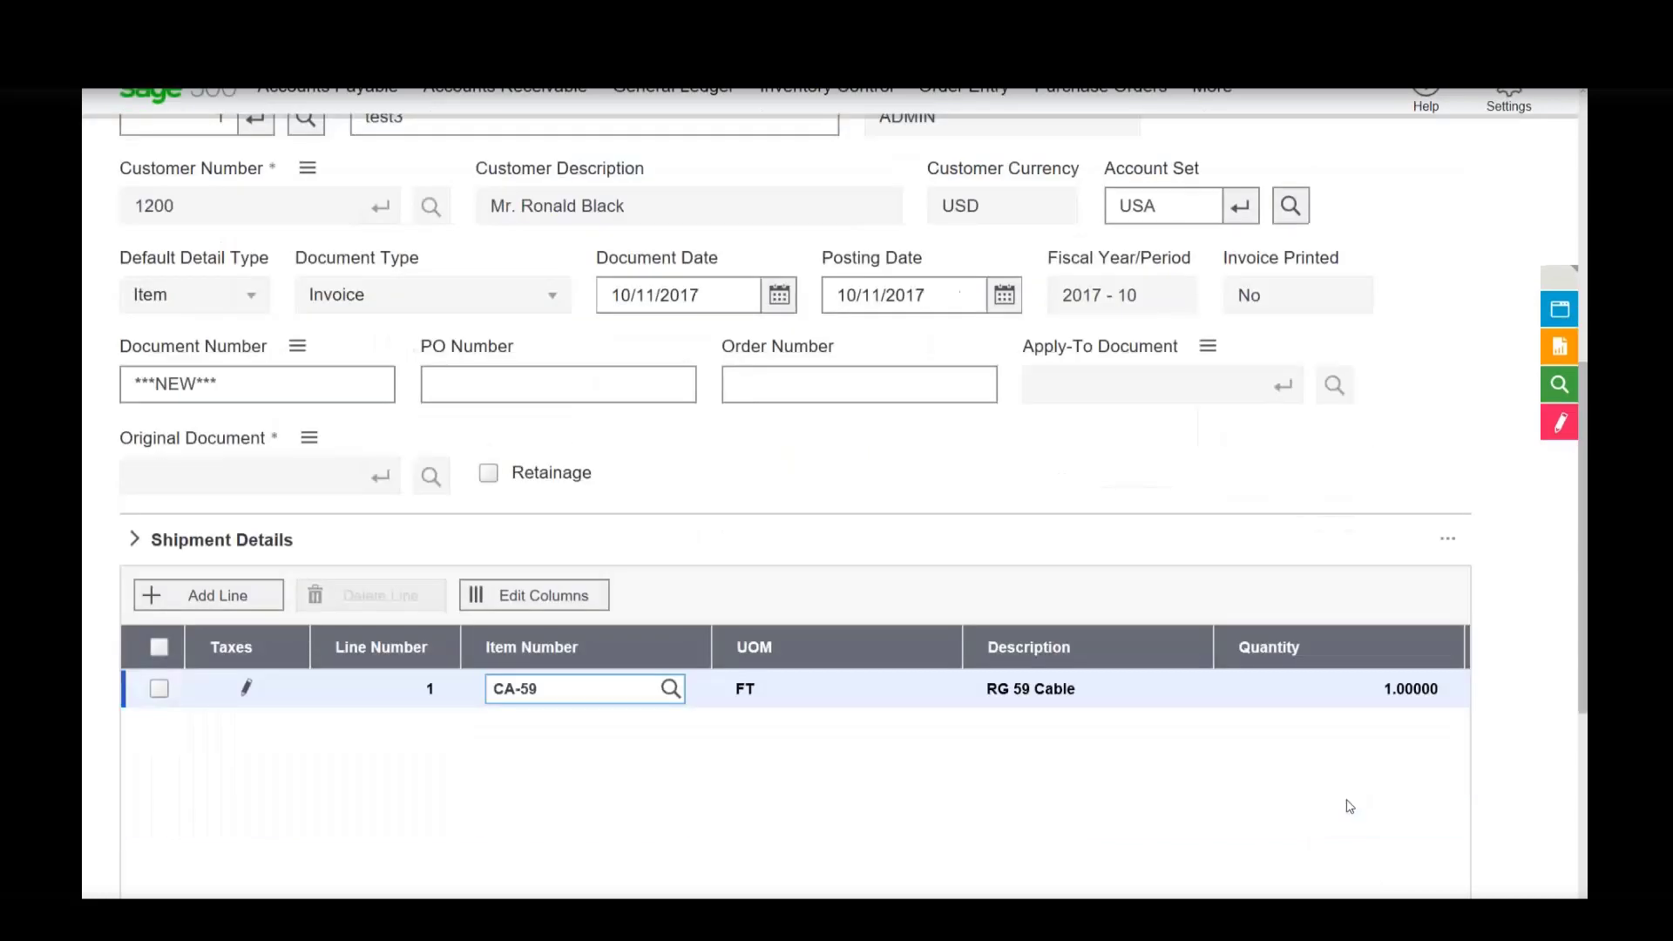
{"action": "scroll", "coordinate": [1350, 806], "scroll_direction": "down", "scroll_amount": 5}
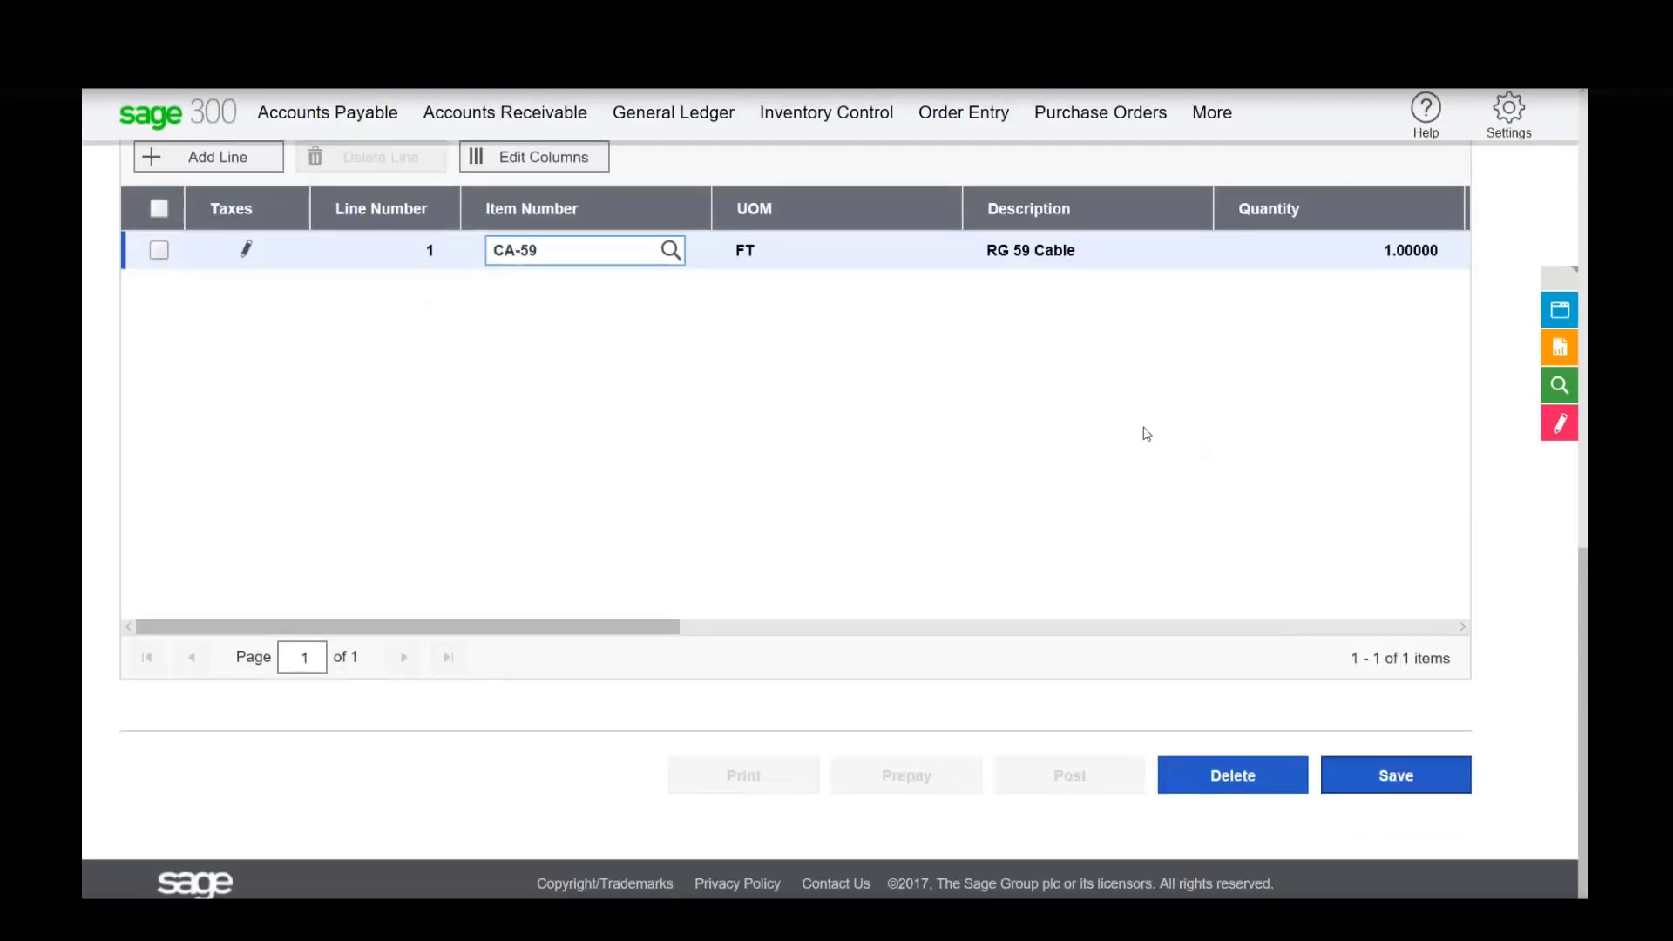
{"action": "scroll", "coordinate": [1147, 433], "scroll_direction": "up", "scroll_amount": 8}
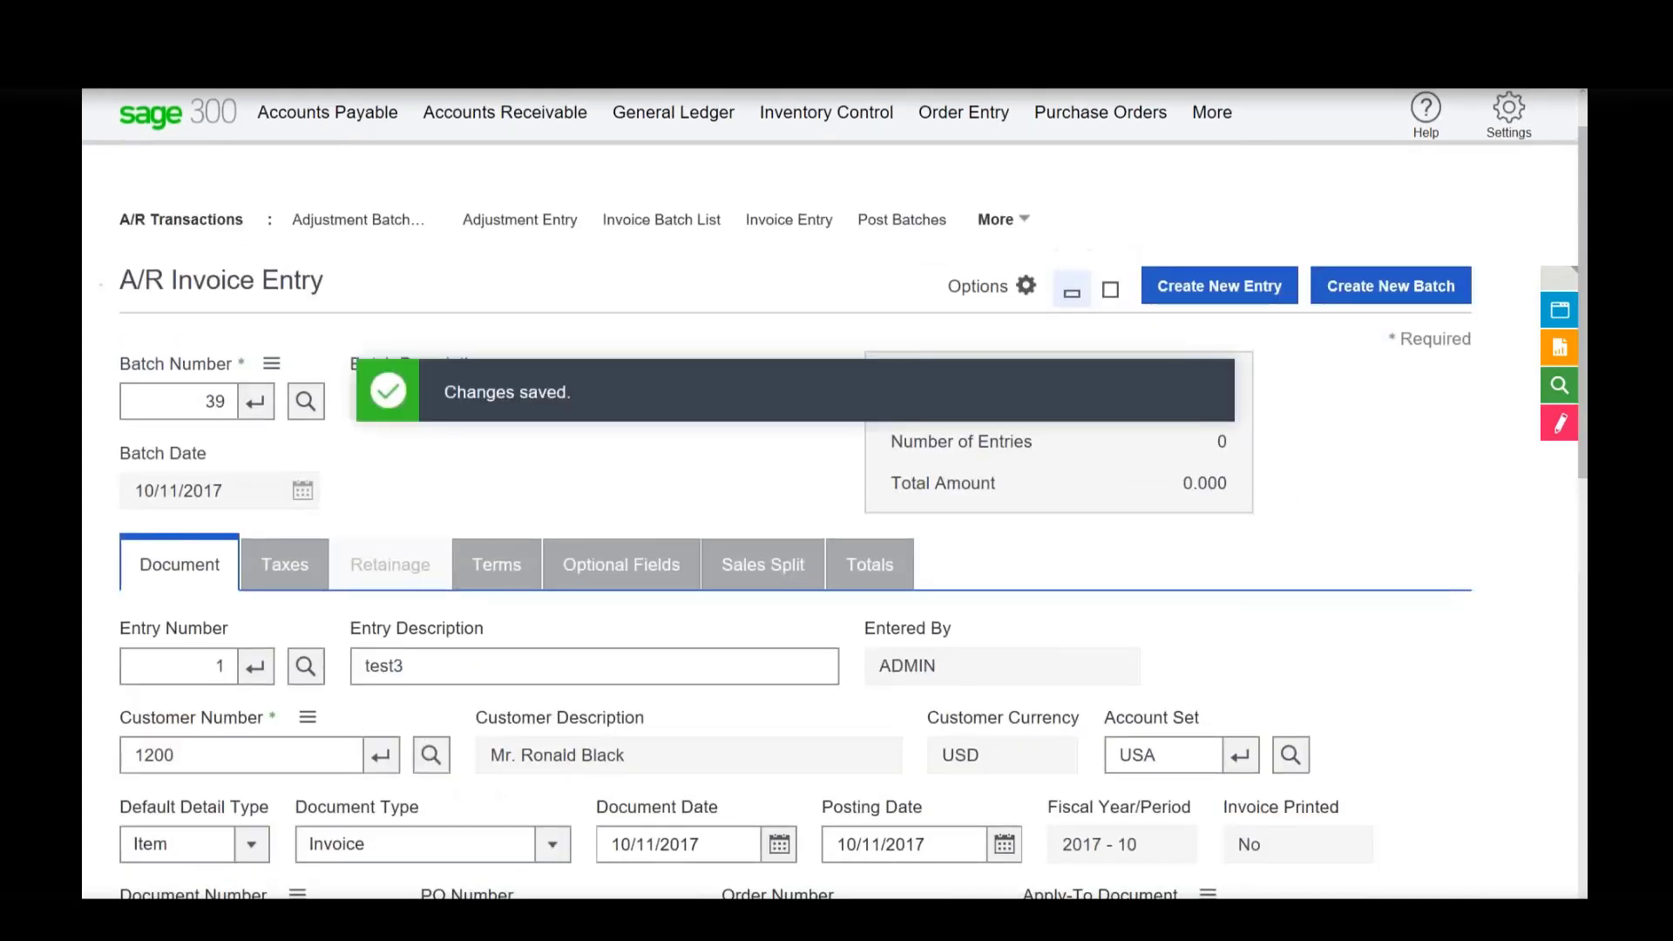
{"action": "scroll", "coordinate": [834, 493], "scroll_direction": "down", "scroll_amount": 3}
{"action": "scroll", "coordinate": [834, 493], "scroll_direction": "down", "scroll_amount": 3}
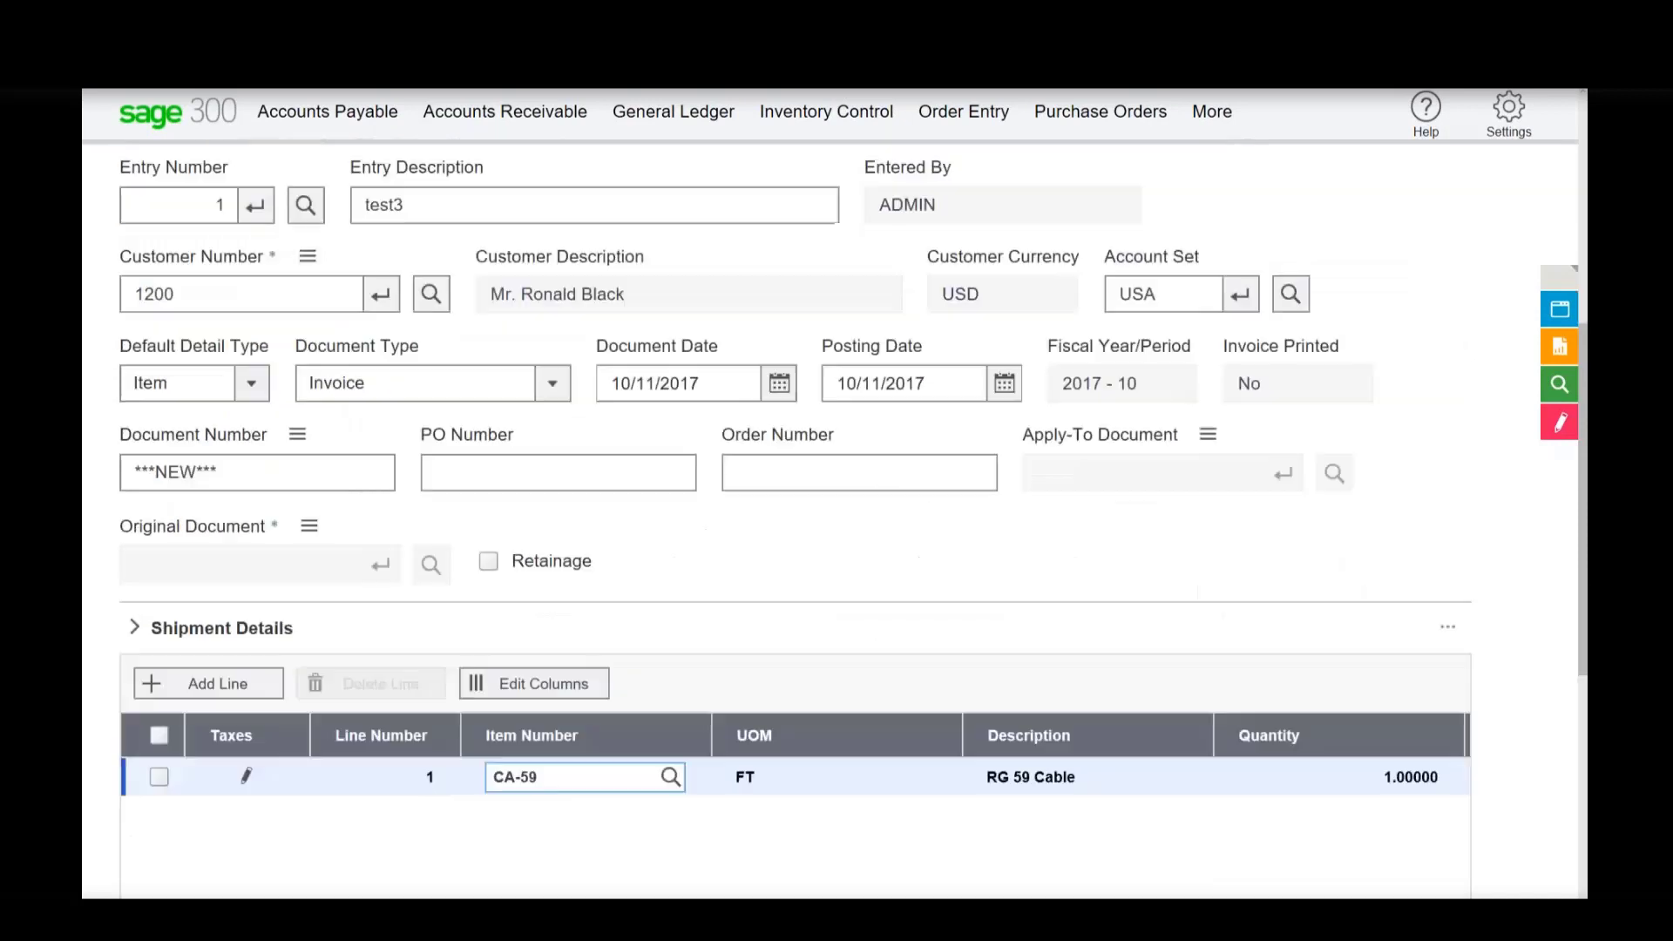
{"action": "scroll", "coordinate": [1124, 423], "scroll_direction": "down", "scroll_amount": 6}
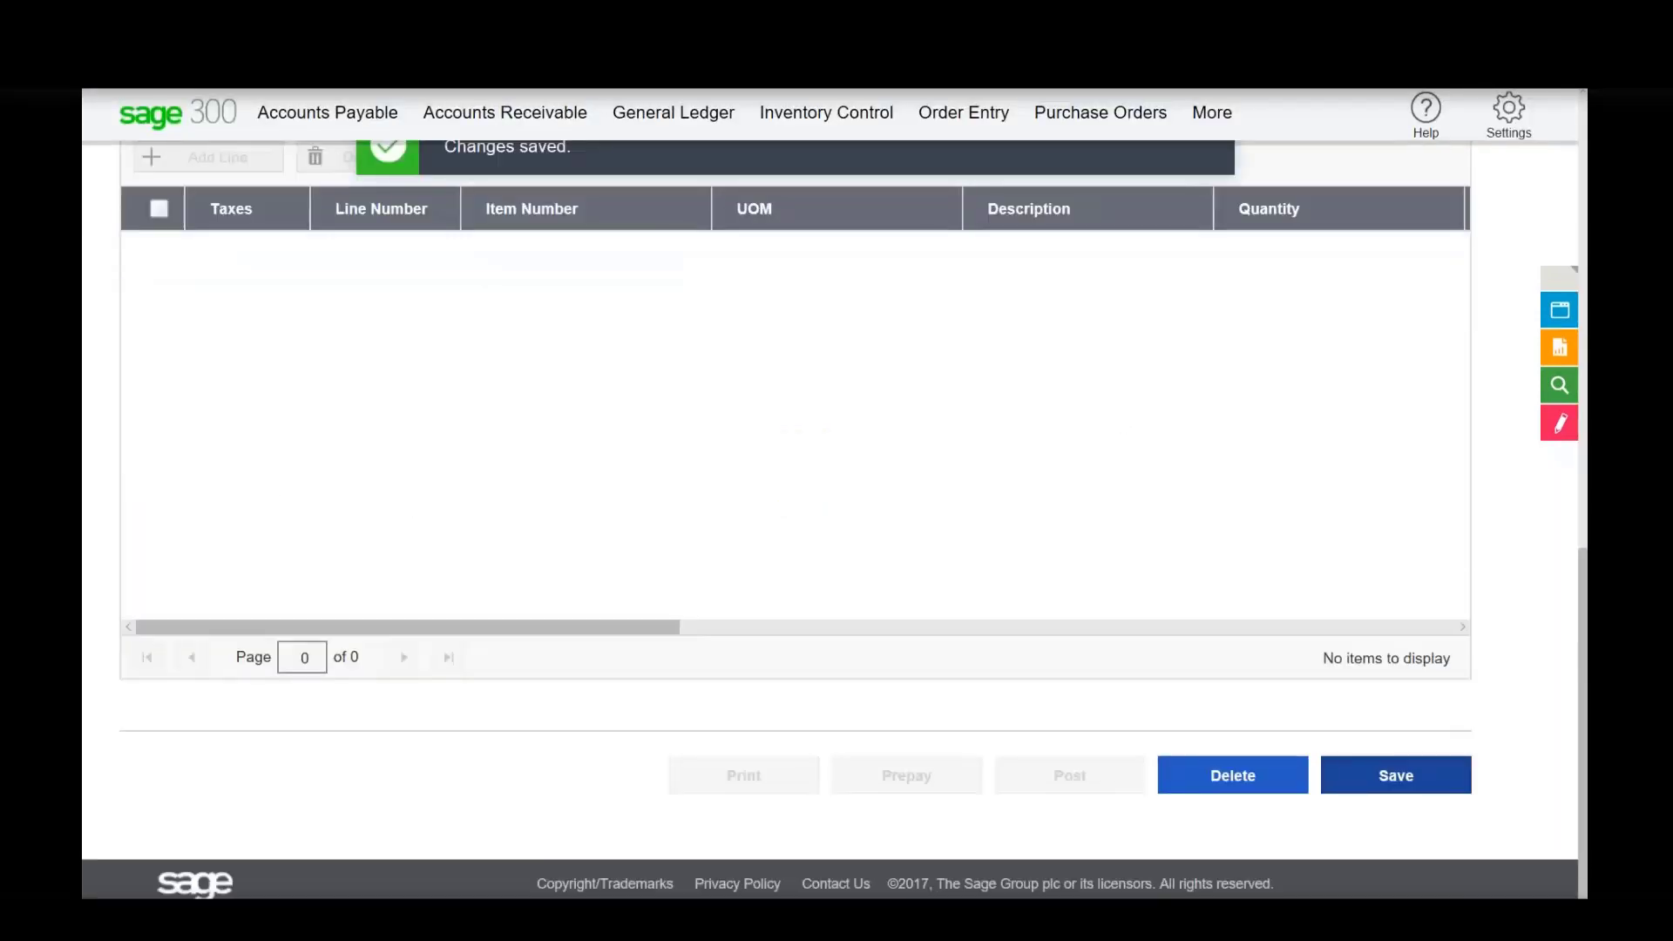
Step: Reload invoice entry 1 and post batch 39, confirming the Ready To Post prompt
{"action": "scroll", "coordinate": [448, 422], "scroll_direction": "up", "scroll_amount": 9}
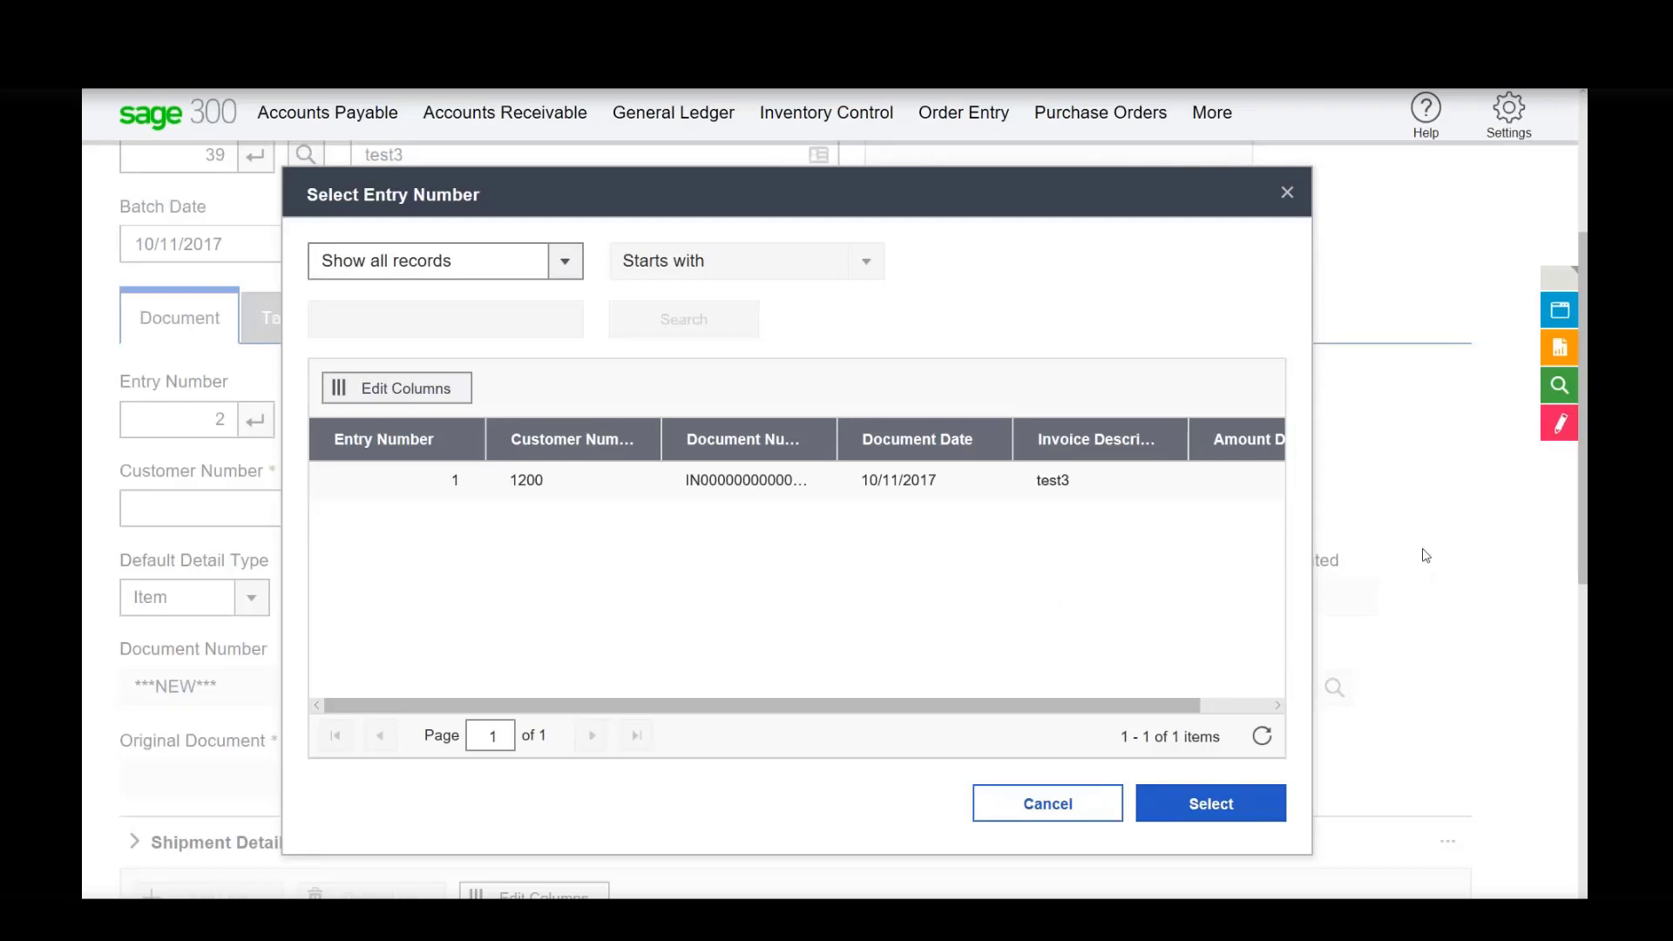
{"action": "left_click", "coordinate": [1224, 803]}
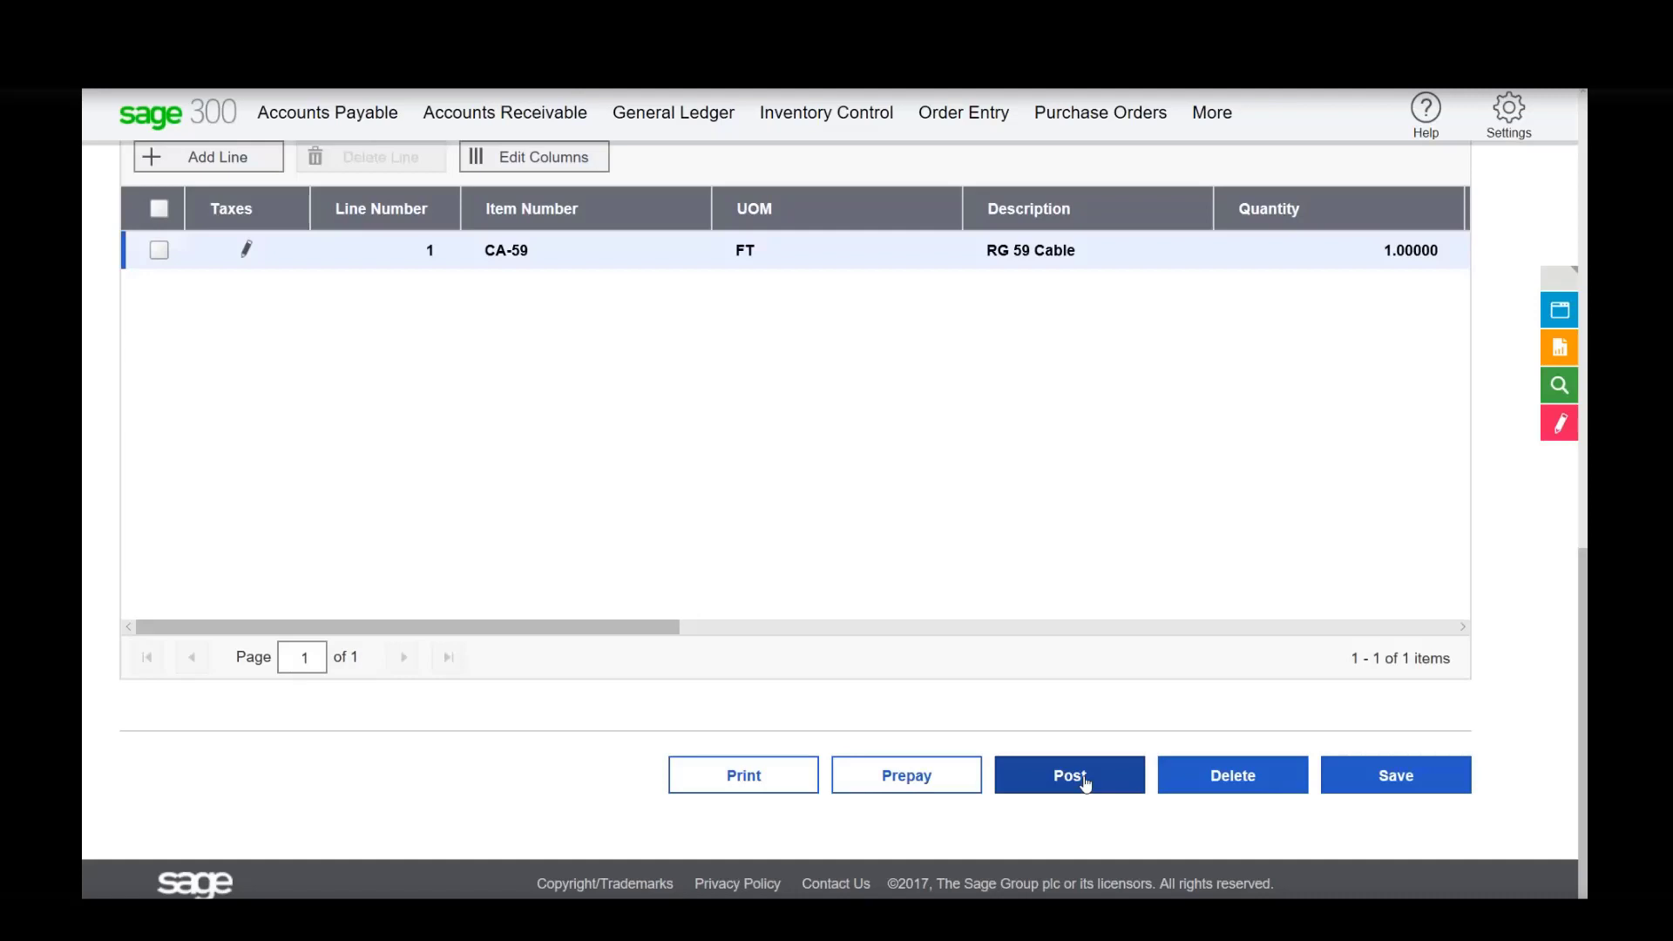
{"action": "left_click", "coordinate": [1085, 782]}
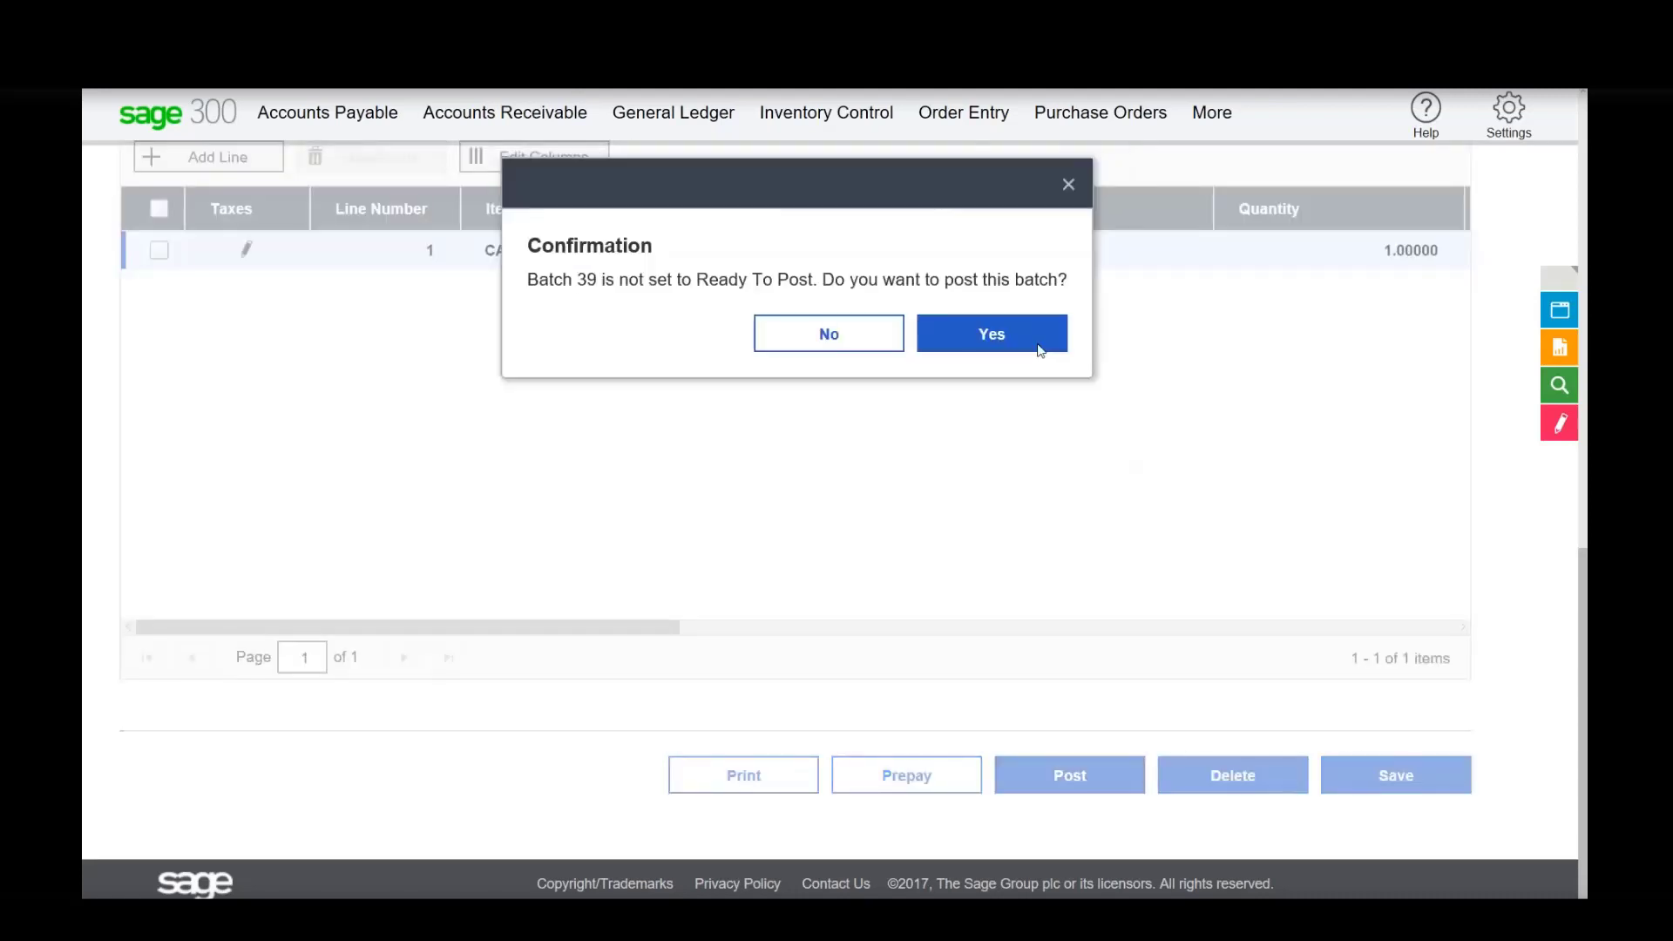
{"action": "left_click", "coordinate": [1014, 343]}
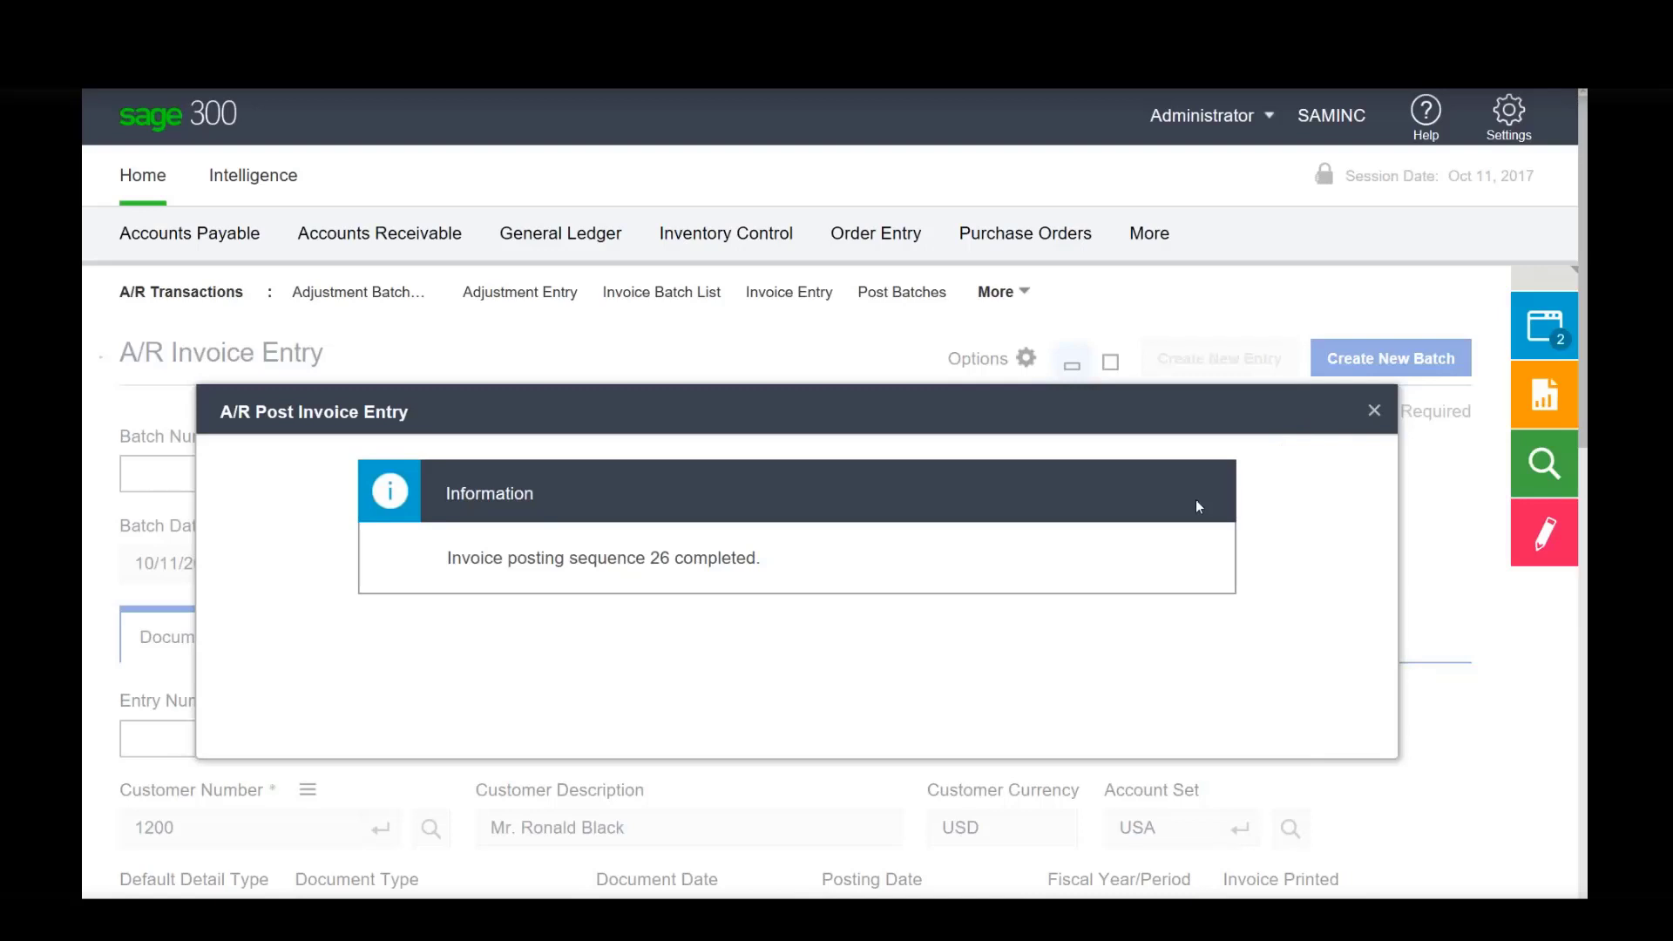
Step: Dismiss the posting-completed message and bring up the A/R Invoice Batch List
{"action": "left_click", "coordinate": [1375, 409]}
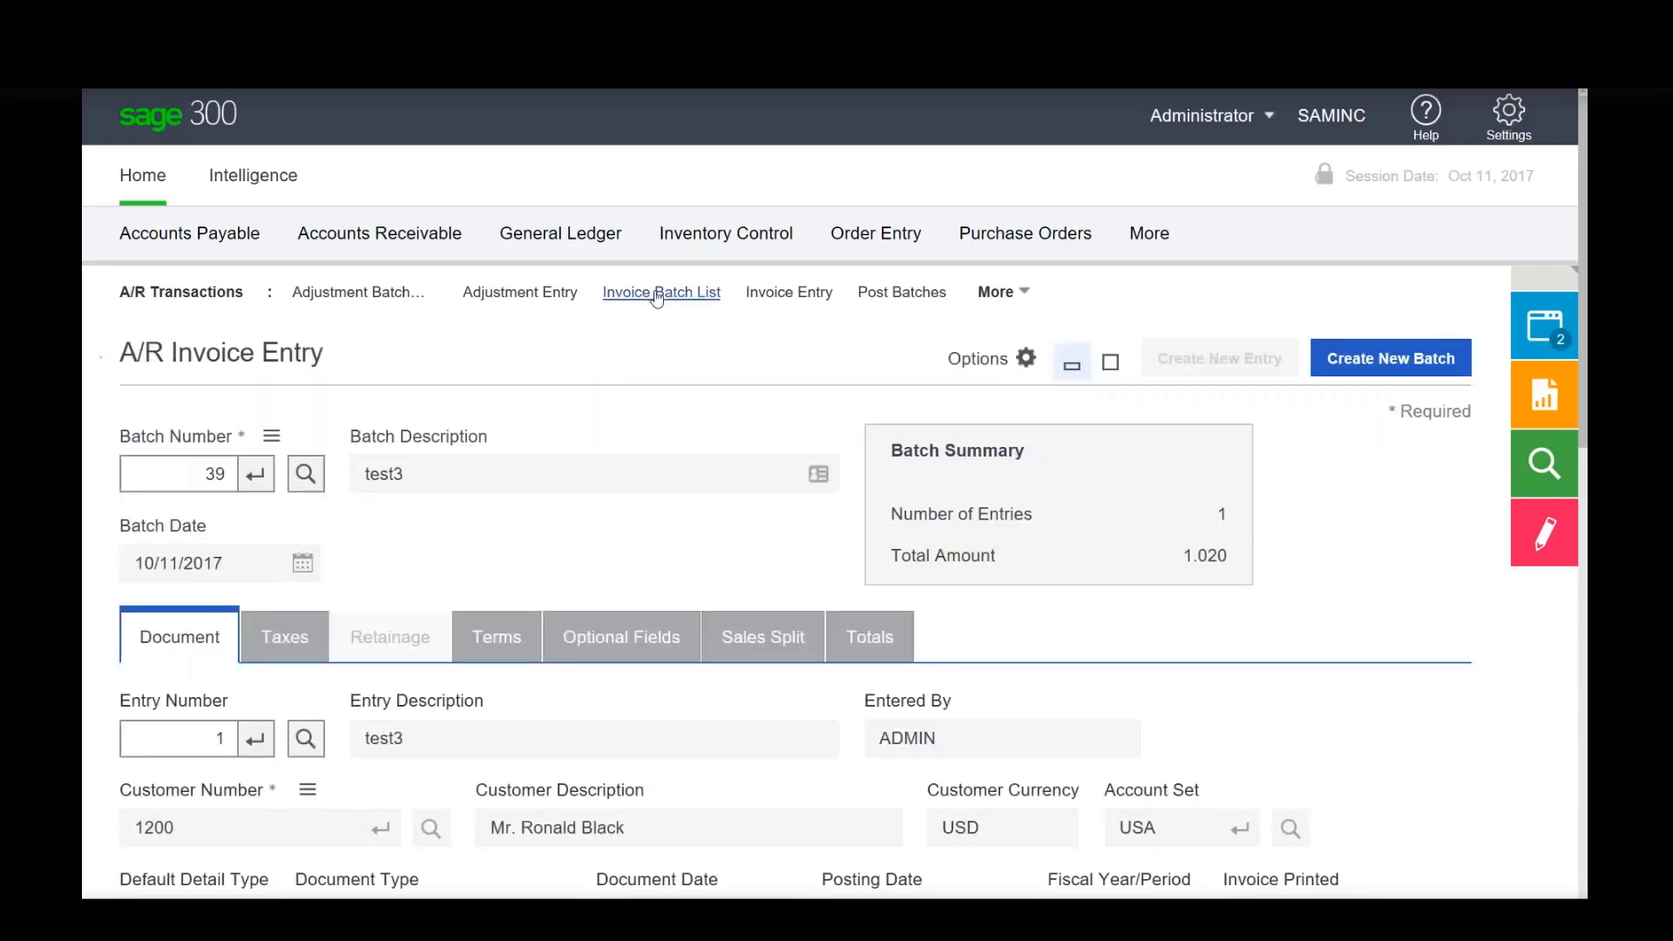
{"action": "left_click", "coordinate": [657, 294]}
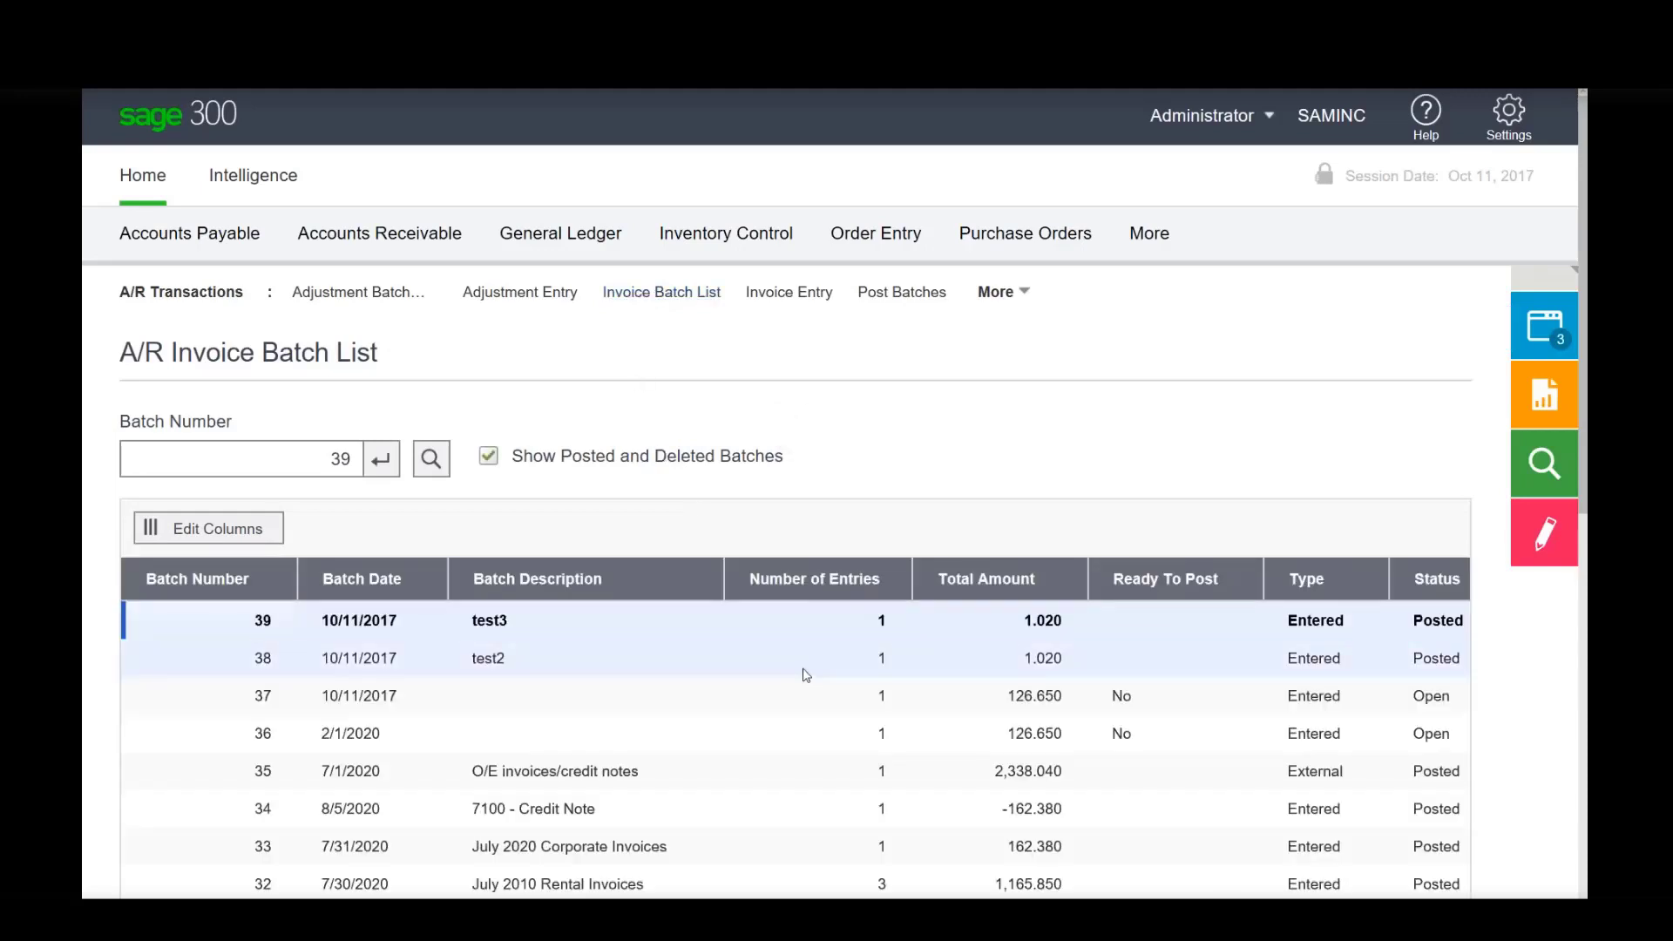
{"action": "scroll", "coordinate": [806, 677], "scroll_direction": "down", "scroll_amount": 8}
{"action": "scroll", "coordinate": [806, 677], "scroll_direction": "up", "scroll_amount": 5}
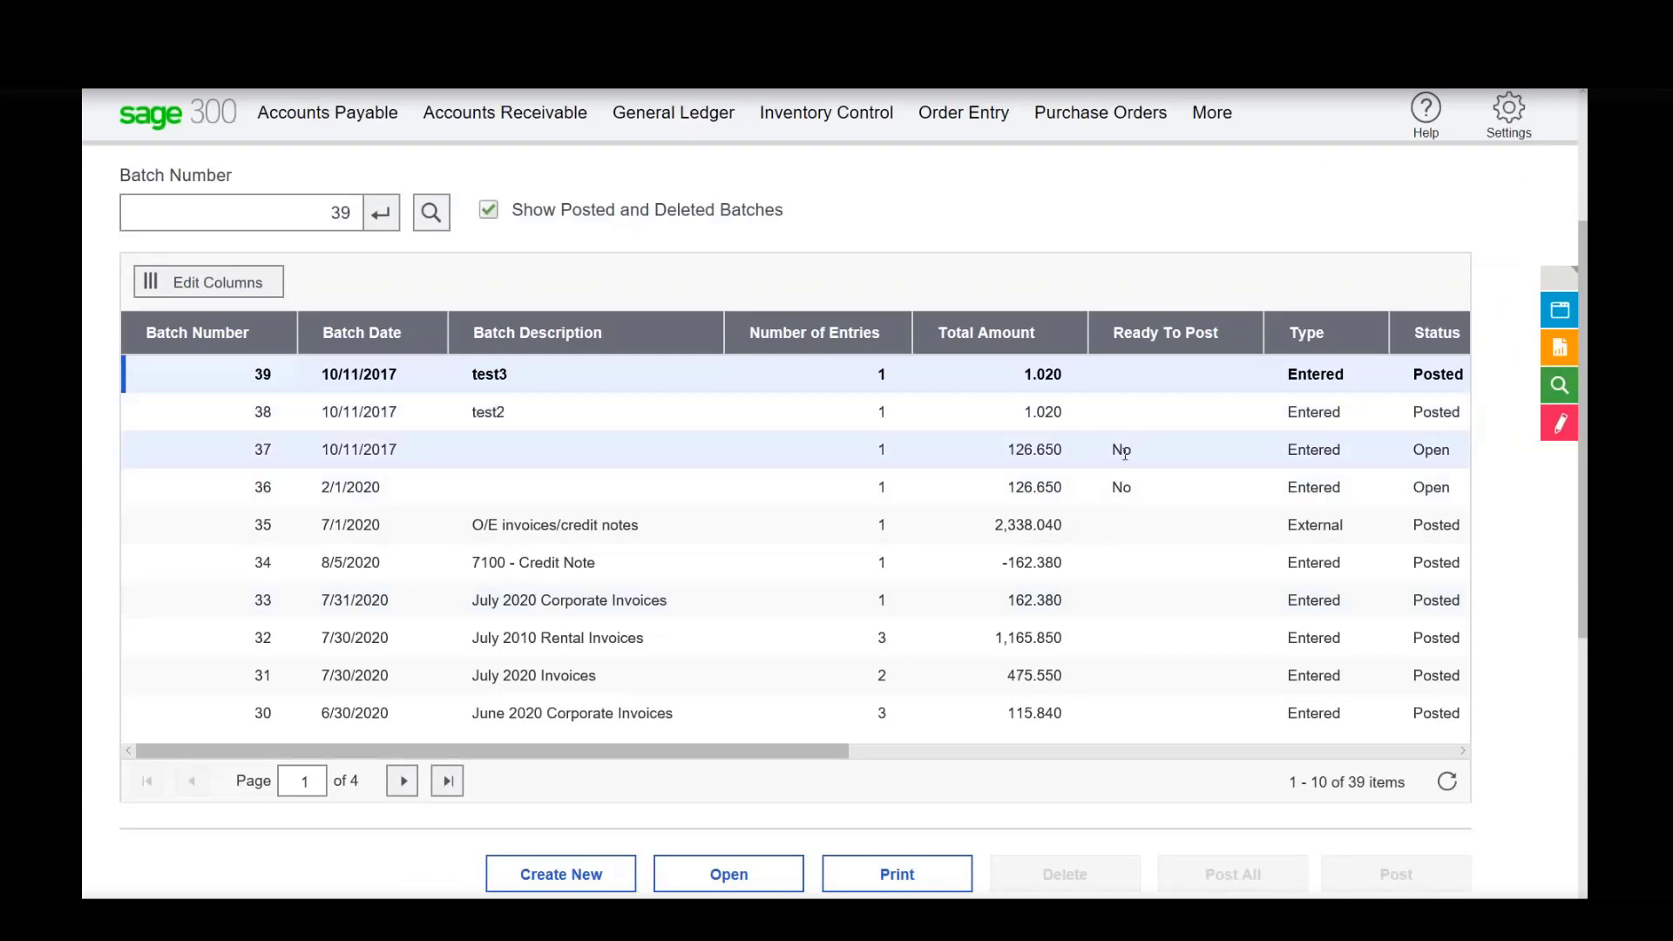
Step: Set Ready To Post to Yes for batches 37 and 36, then Post All
{"action": "left_click", "coordinate": [1171, 448]}
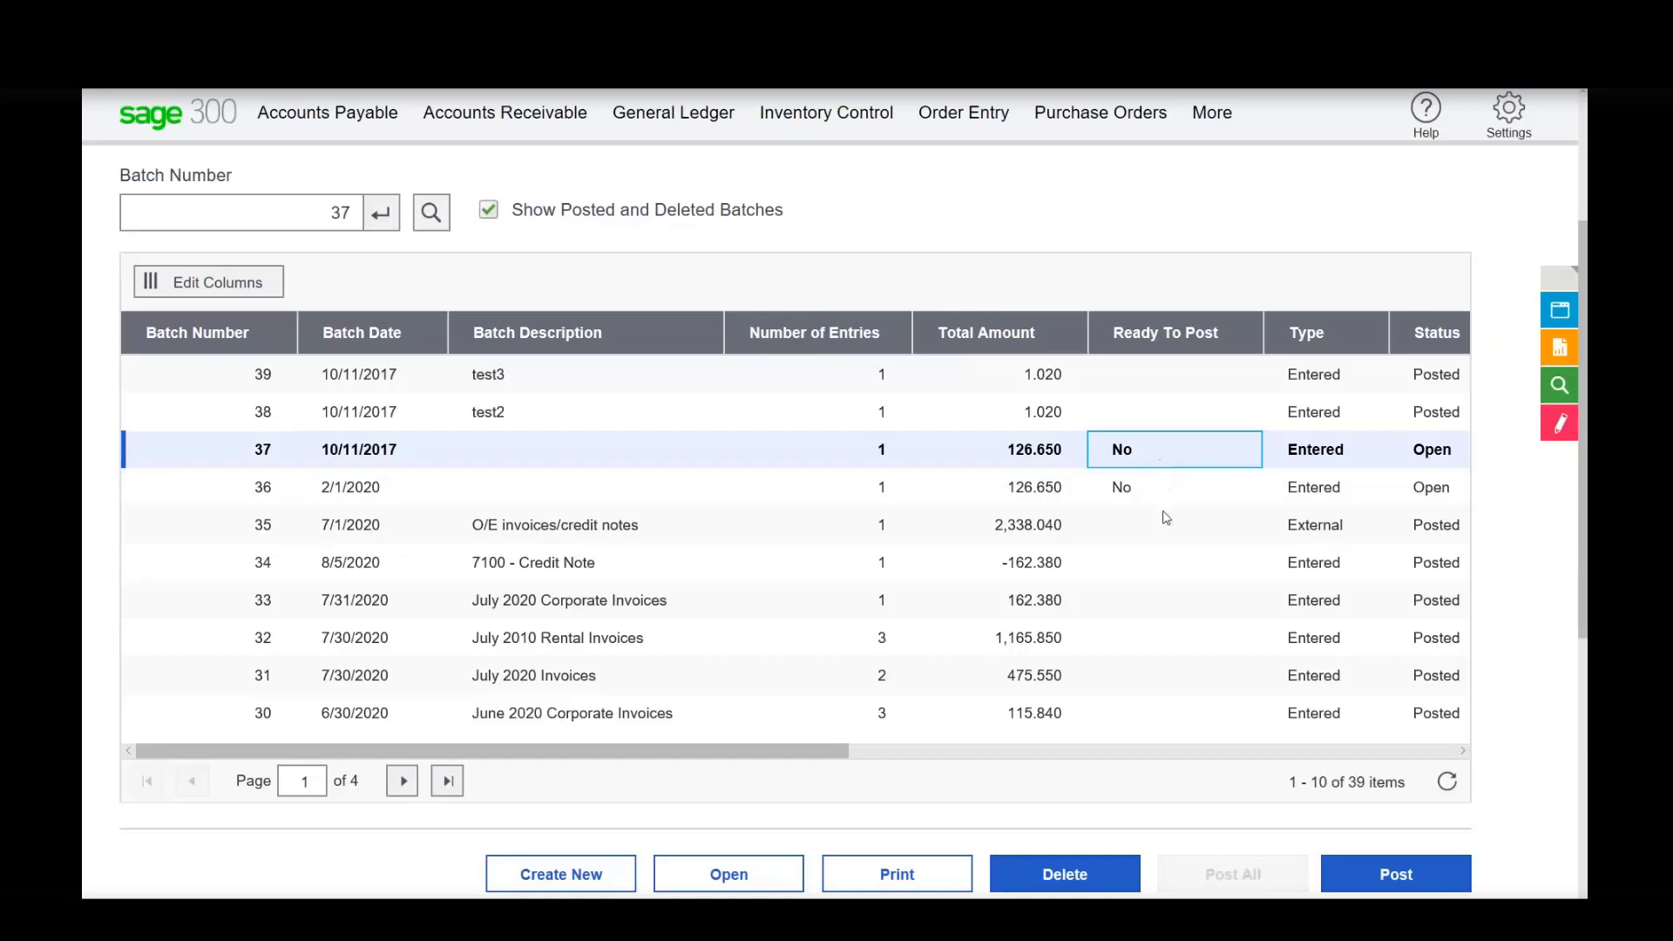
{"action": "left_click", "coordinate": [1166, 464]}
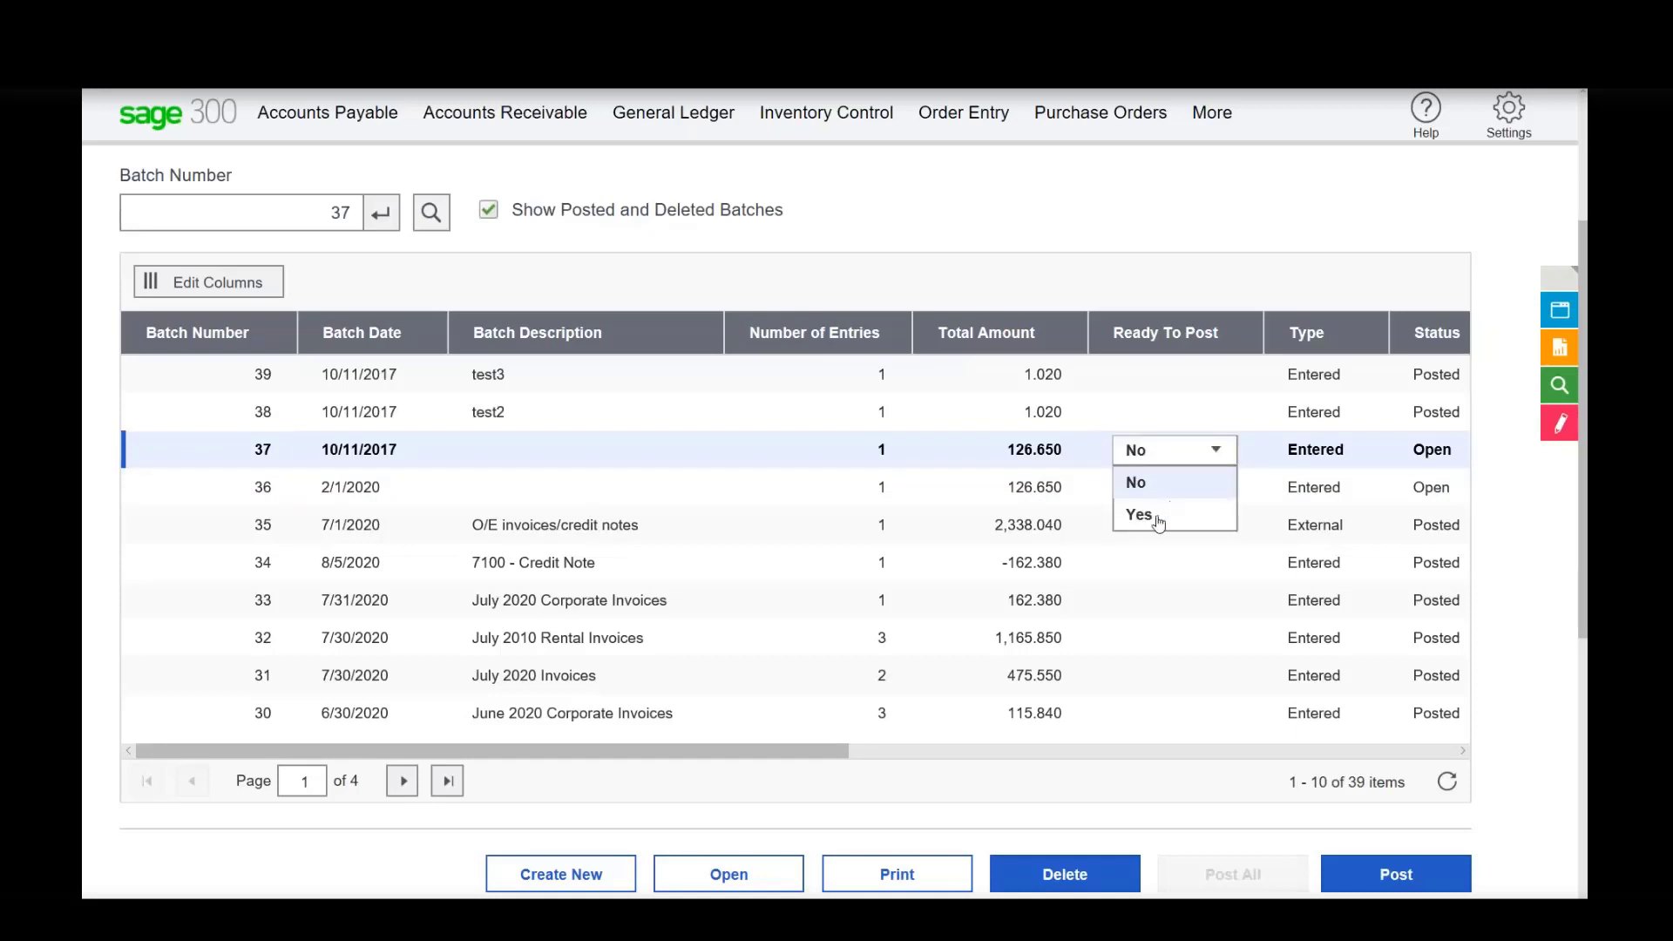
{"action": "left_click", "coordinate": [1158, 520]}
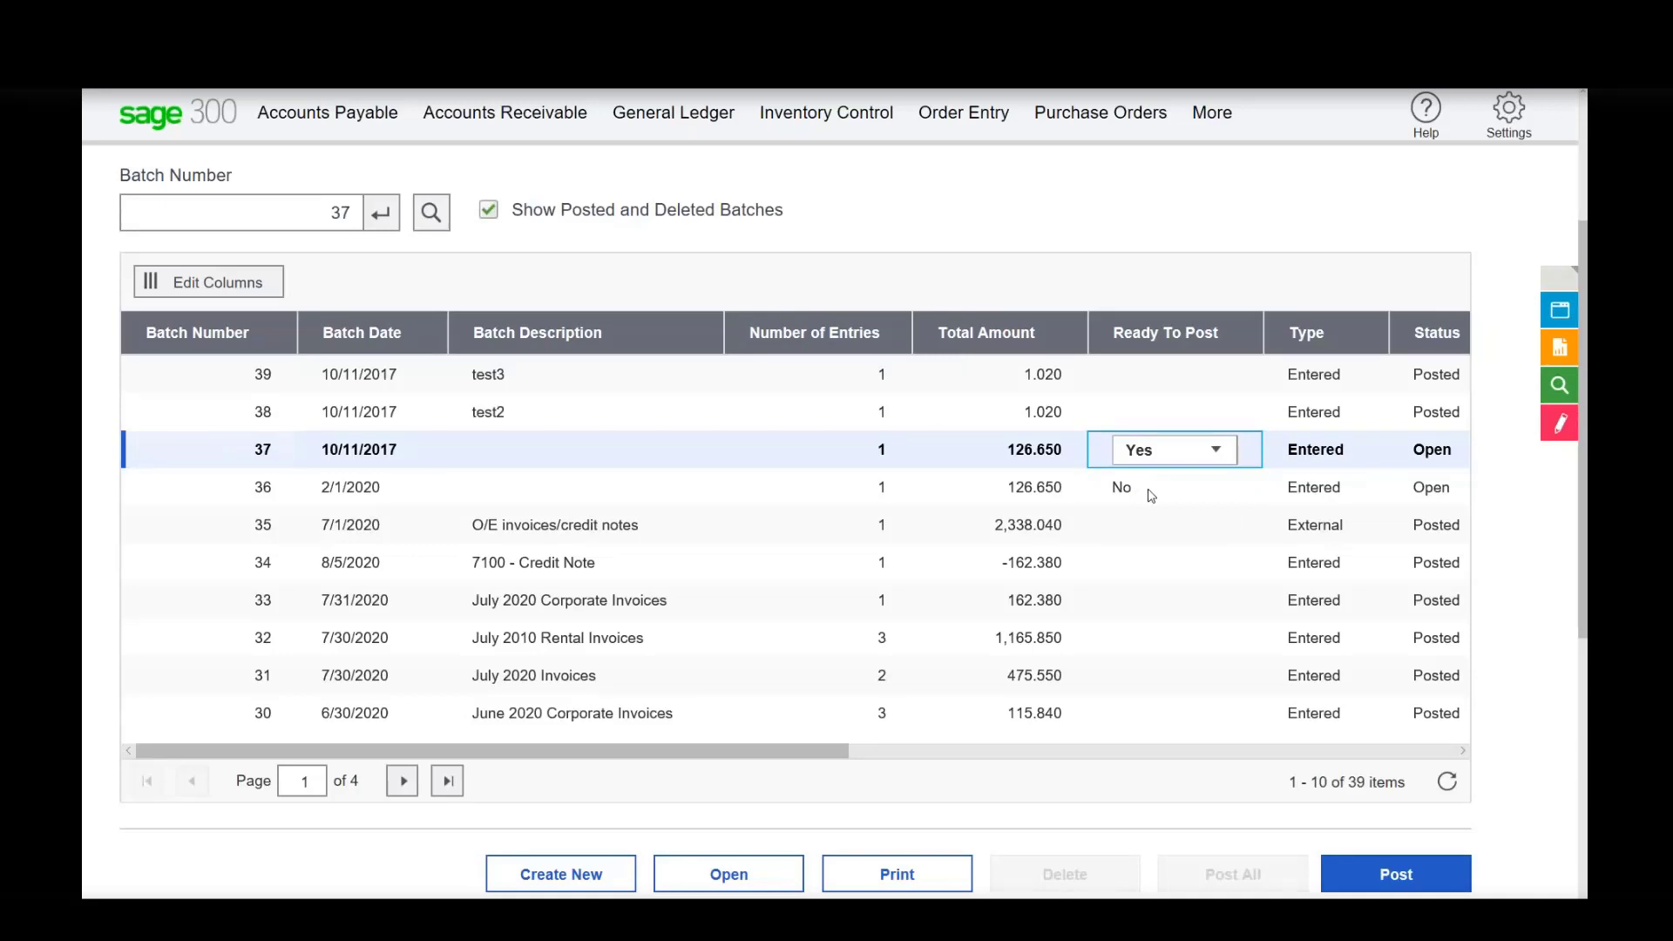
{"action": "left_click", "coordinate": [1150, 492]}
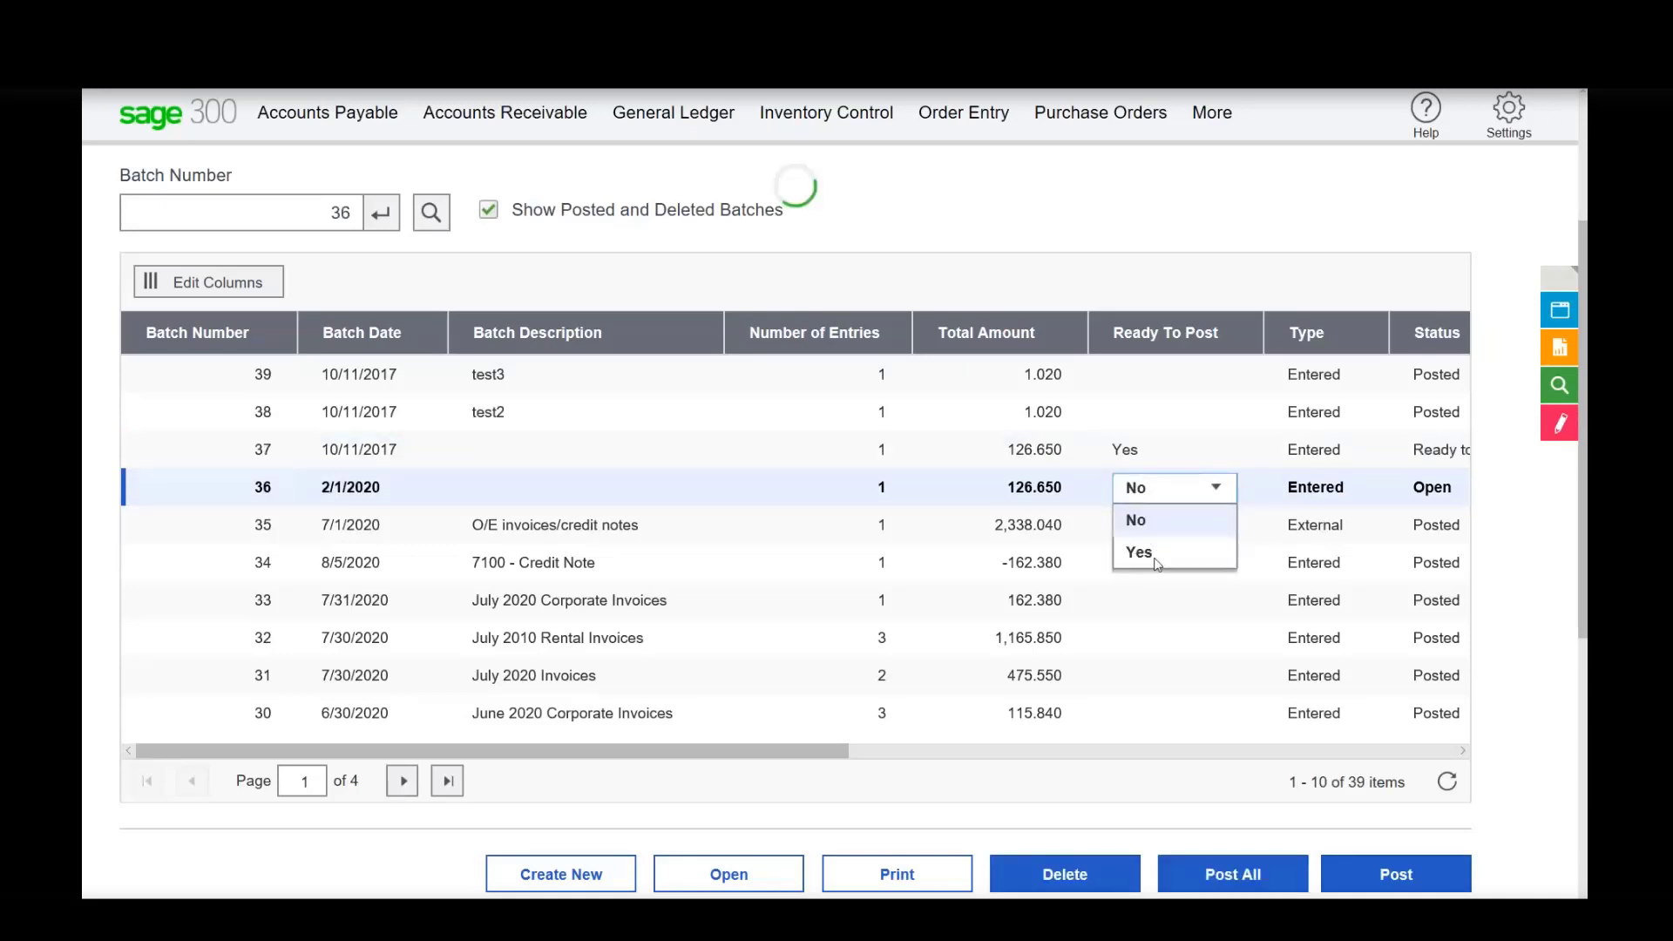
{"action": "left_click", "coordinate": [1155, 554]}
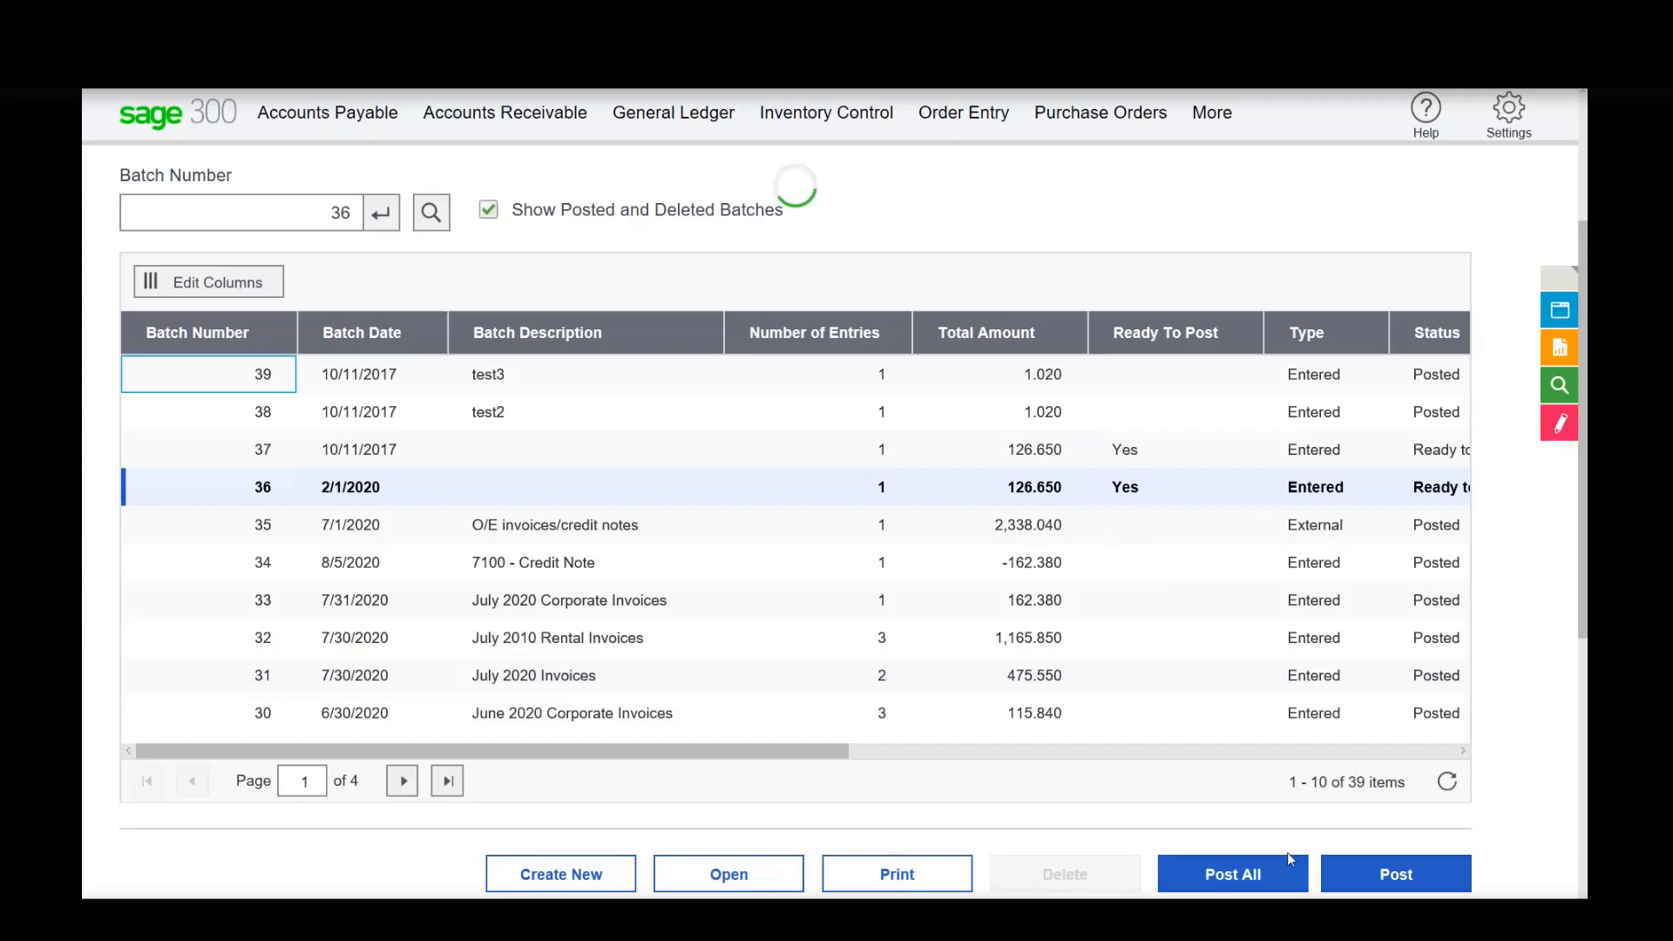
{"action": "left_click", "coordinate": [1264, 881]}
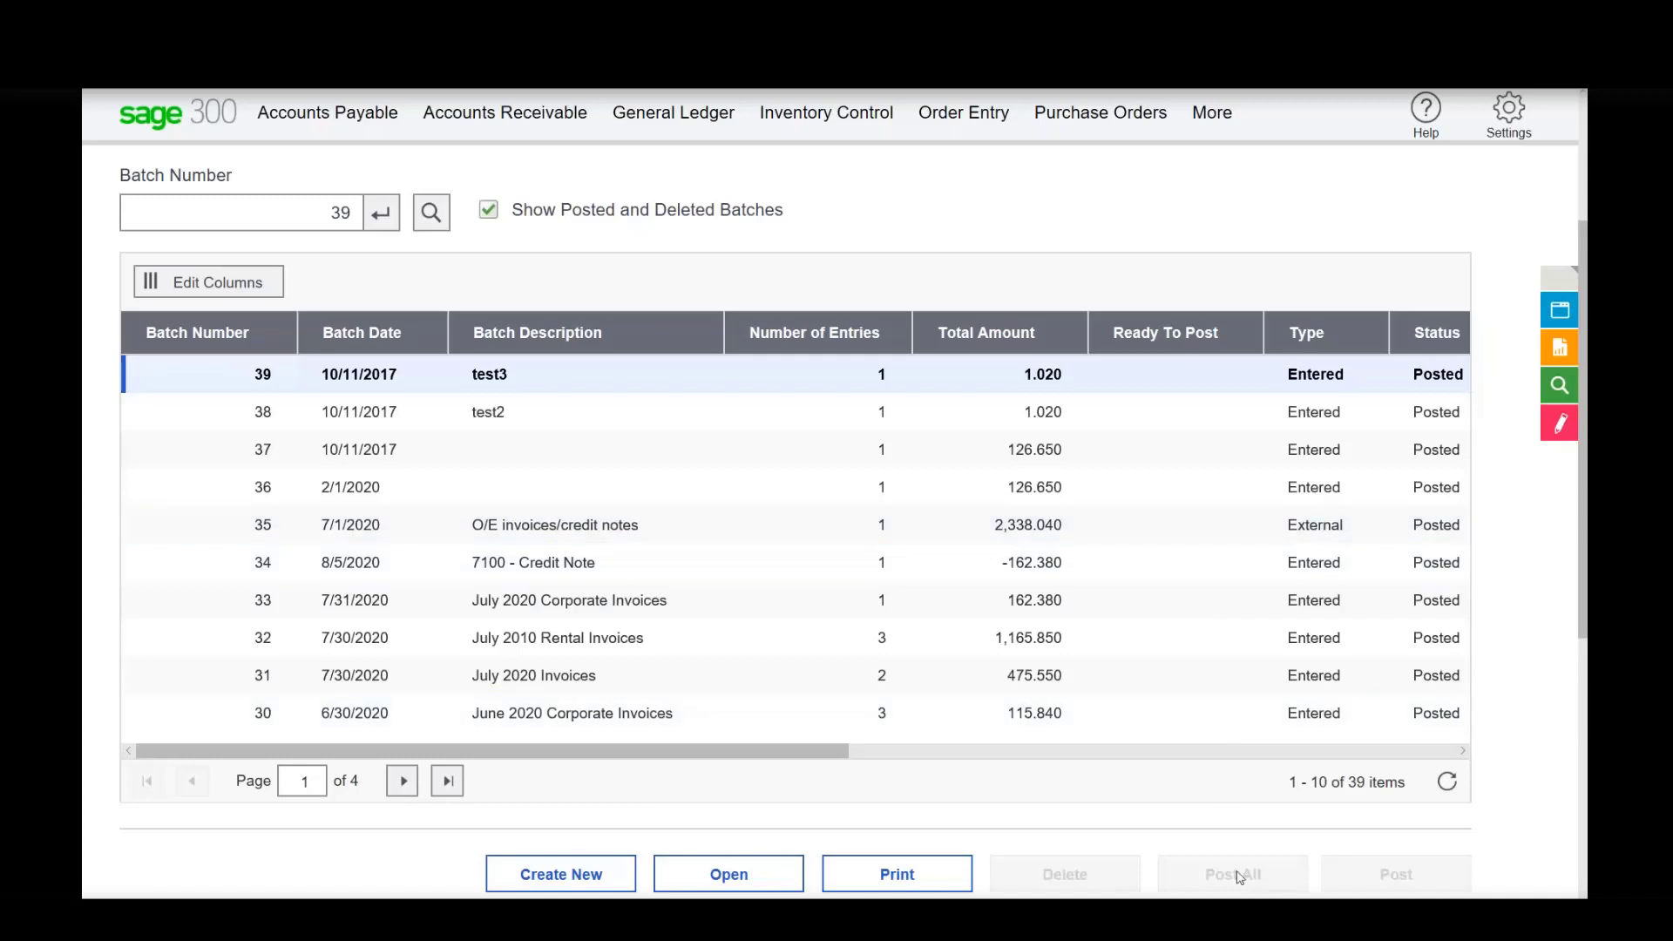
Step: Open Order Entry > O/E Forms > Order Confirmations, which uses OECONF01.RPT
{"action": "scroll", "coordinate": [874, 304], "scroll_direction": "up", "scroll_amount": 3}
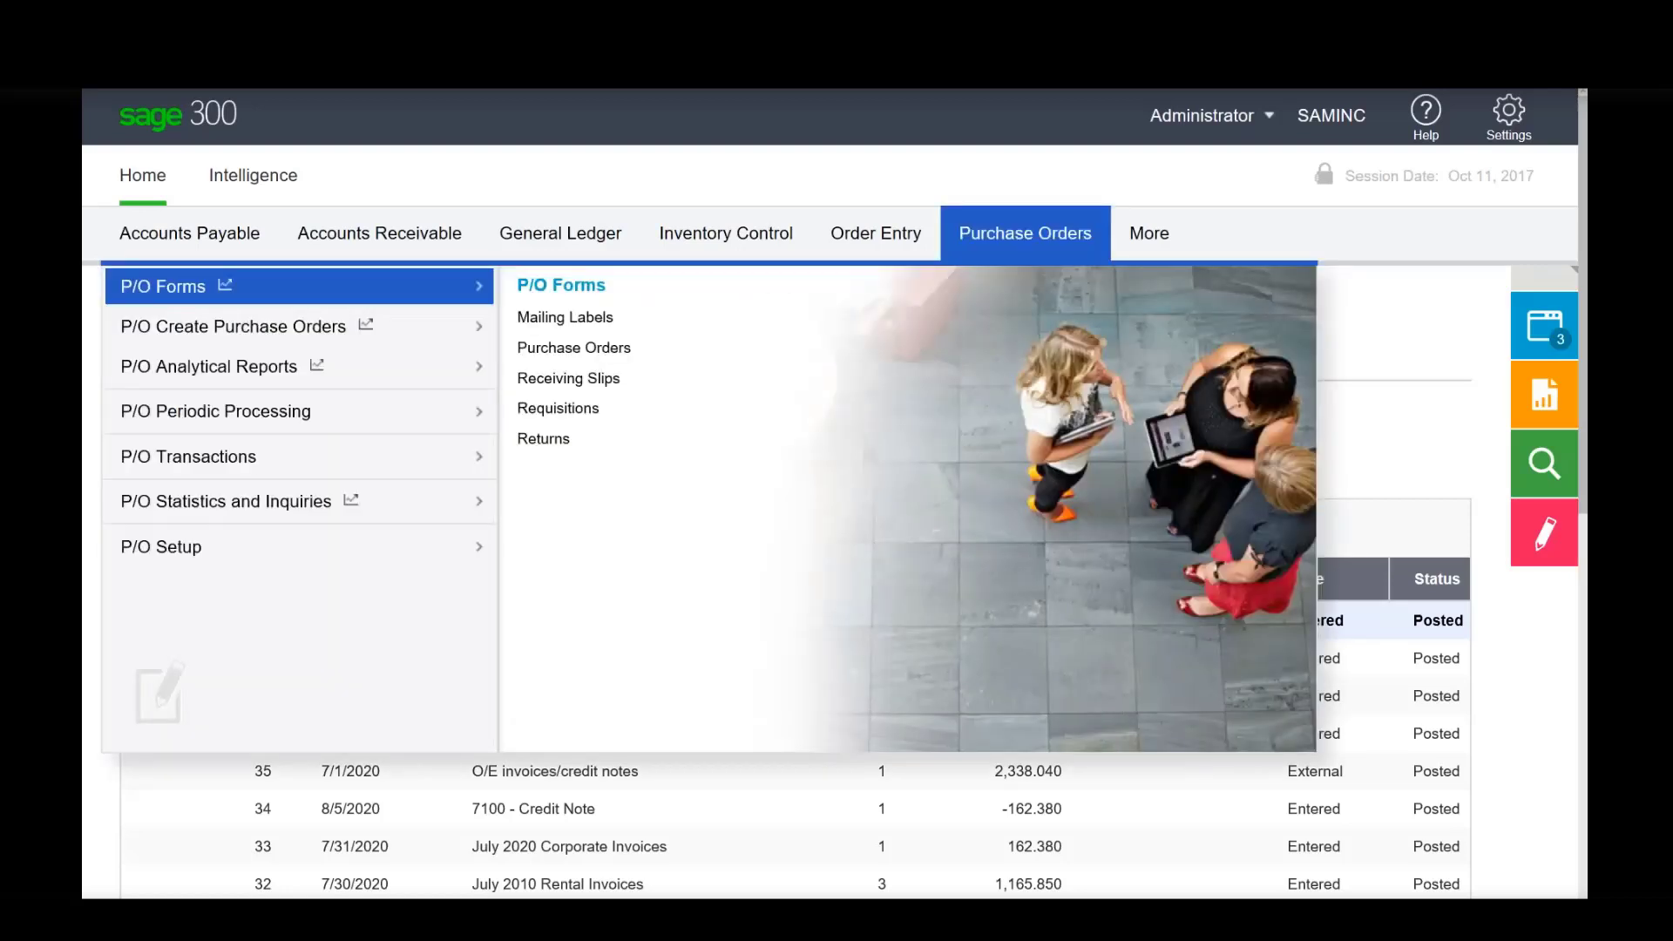
{"action": "mouse_move", "coordinate": [837, 251]}
{"action": "left_click", "coordinate": [585, 377]}
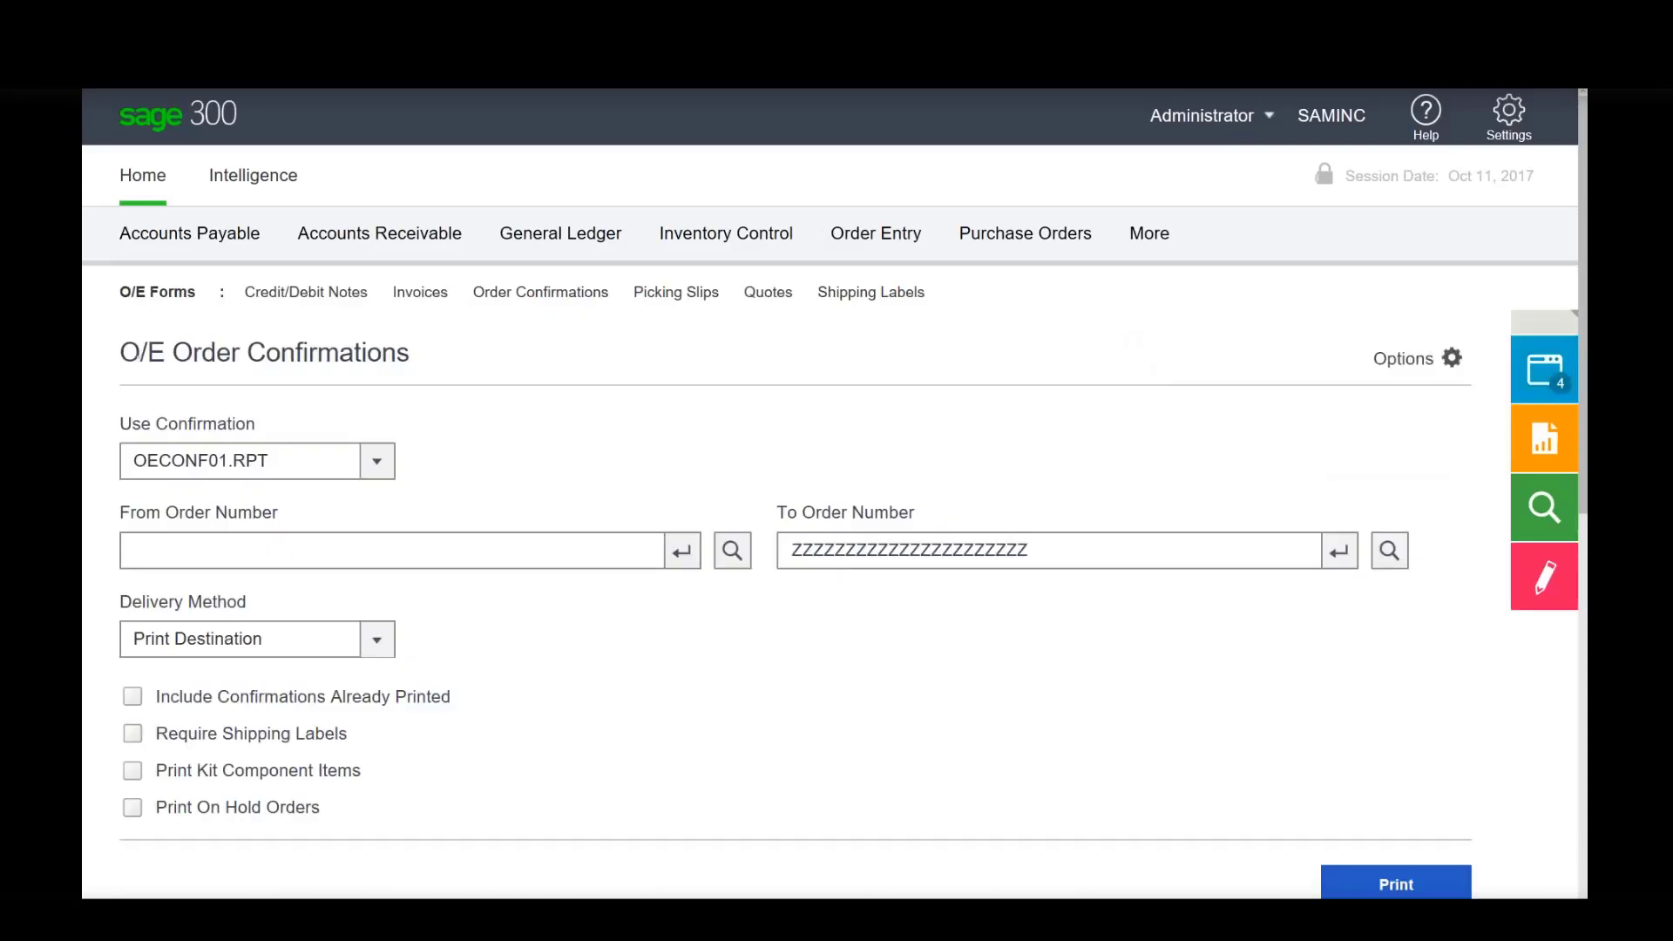